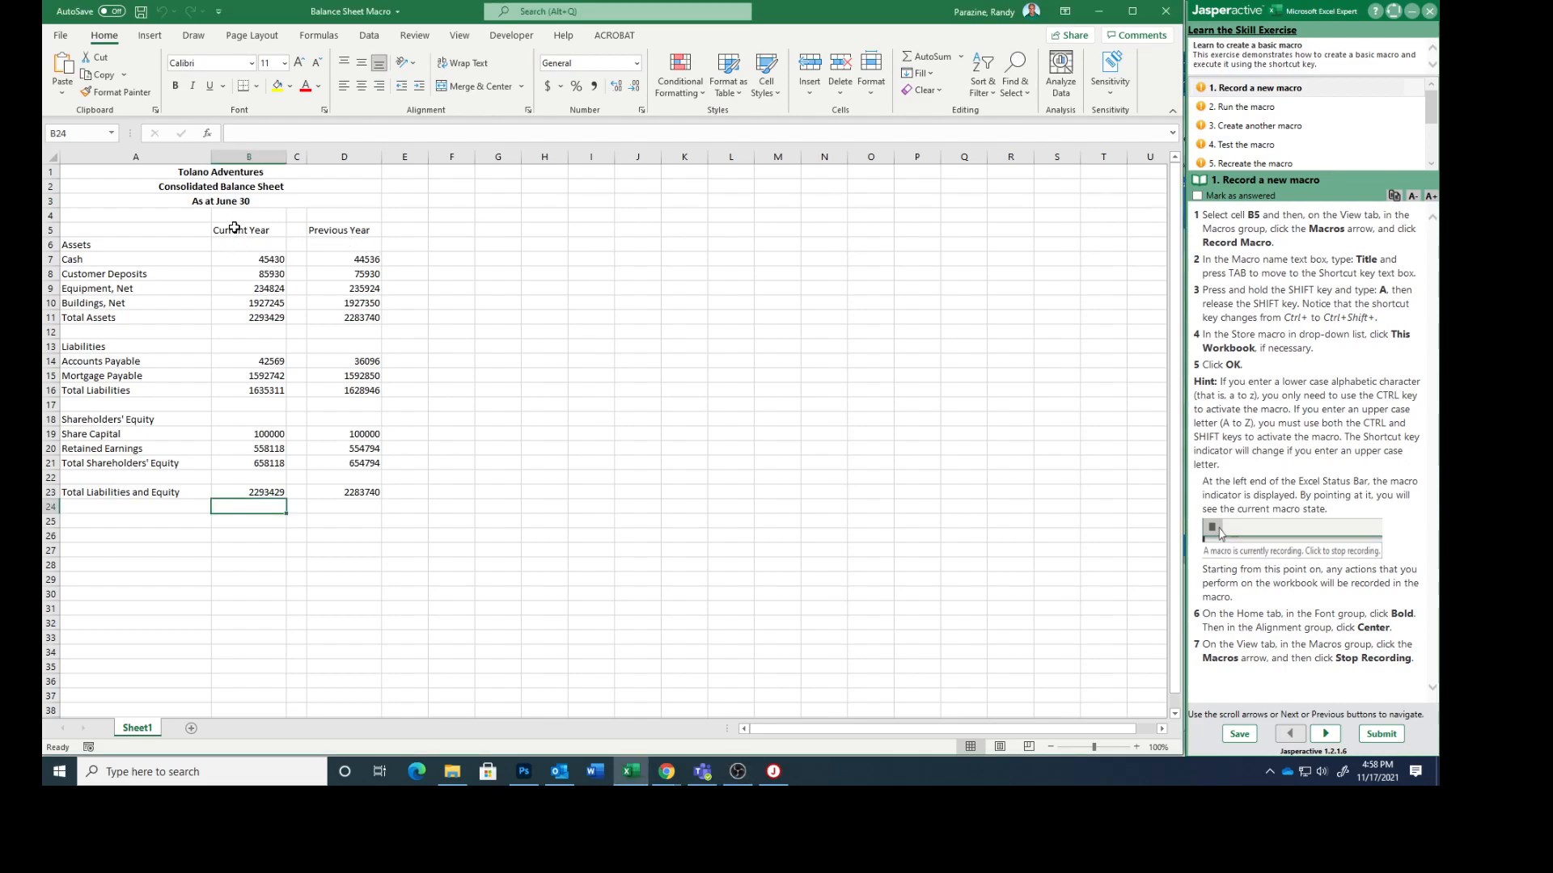
# Step: Start recording a macro named Title from cell B5, with shortcut Ctrl+Shift+A, stored in This Workbook
pyautogui.click(241, 232)
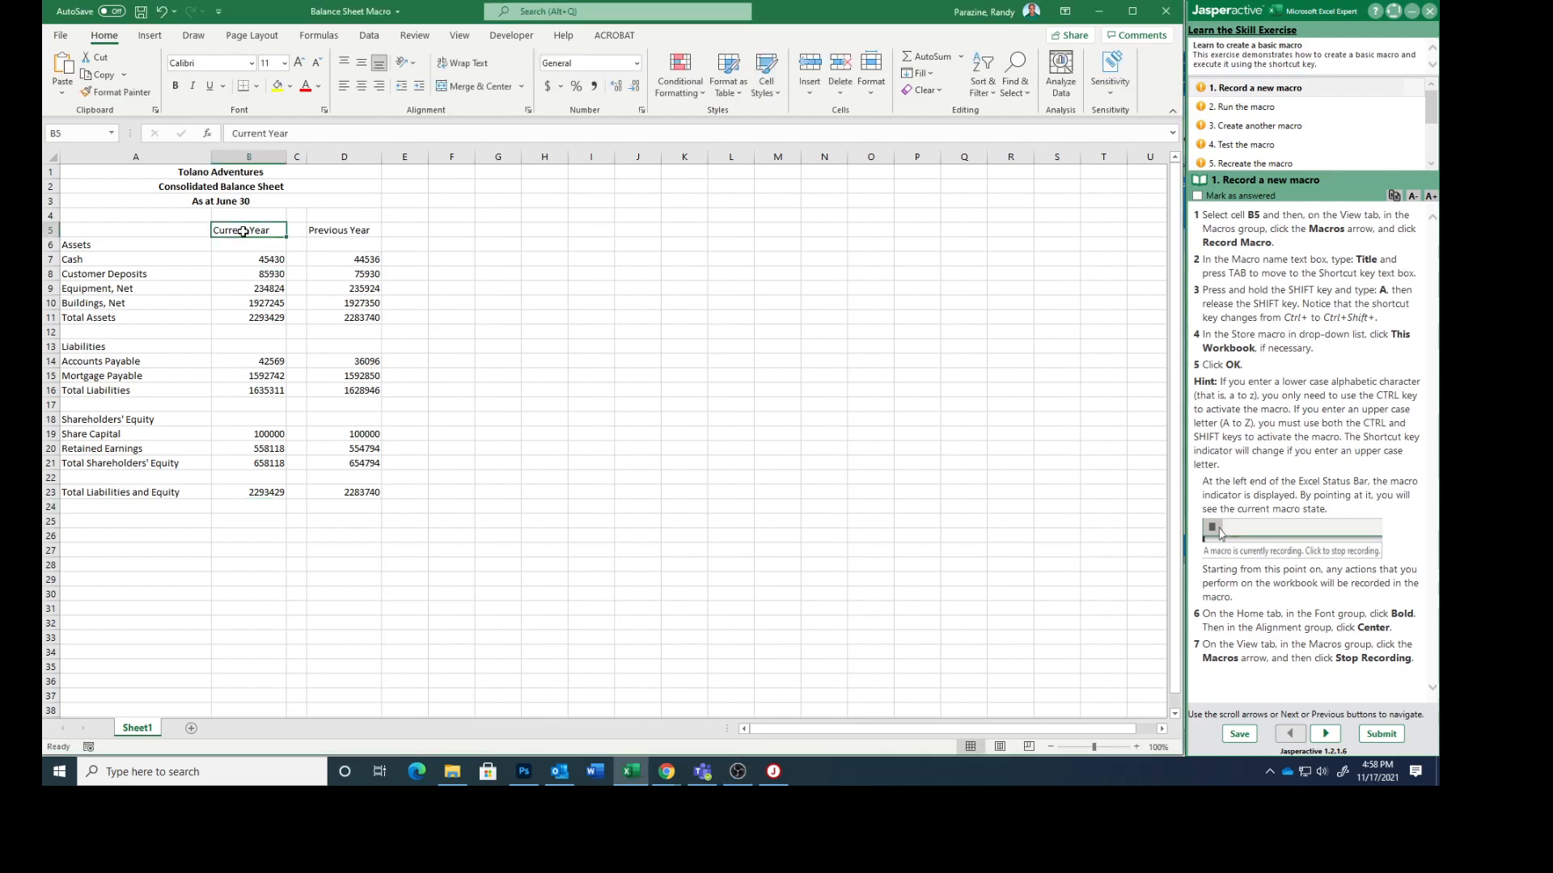
pyautogui.click(459, 36)
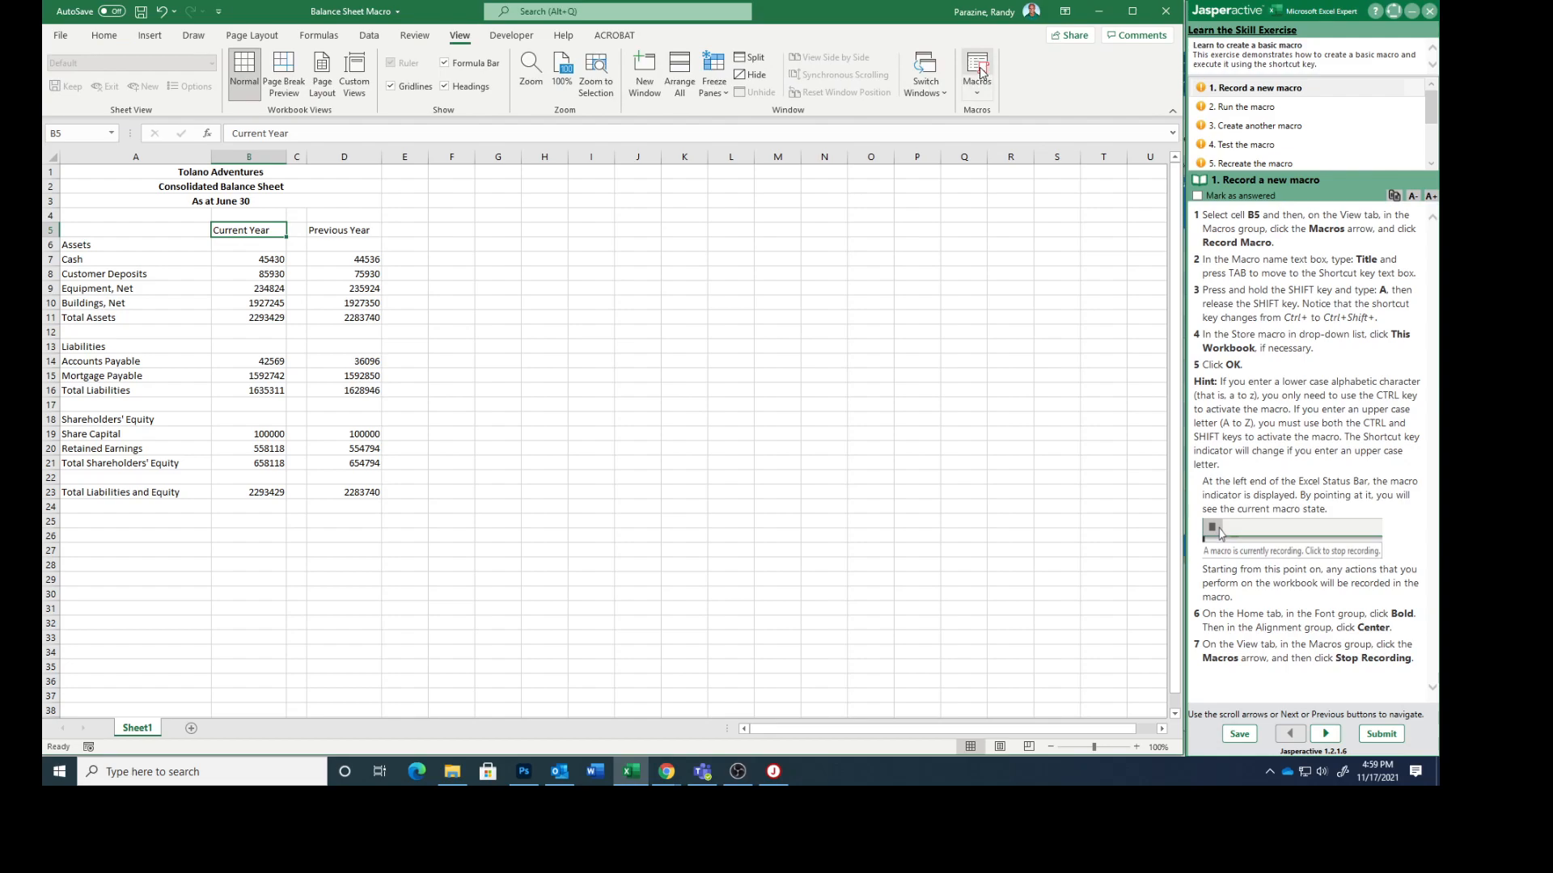
pyautogui.click(977, 93)
pyautogui.click(994, 135)
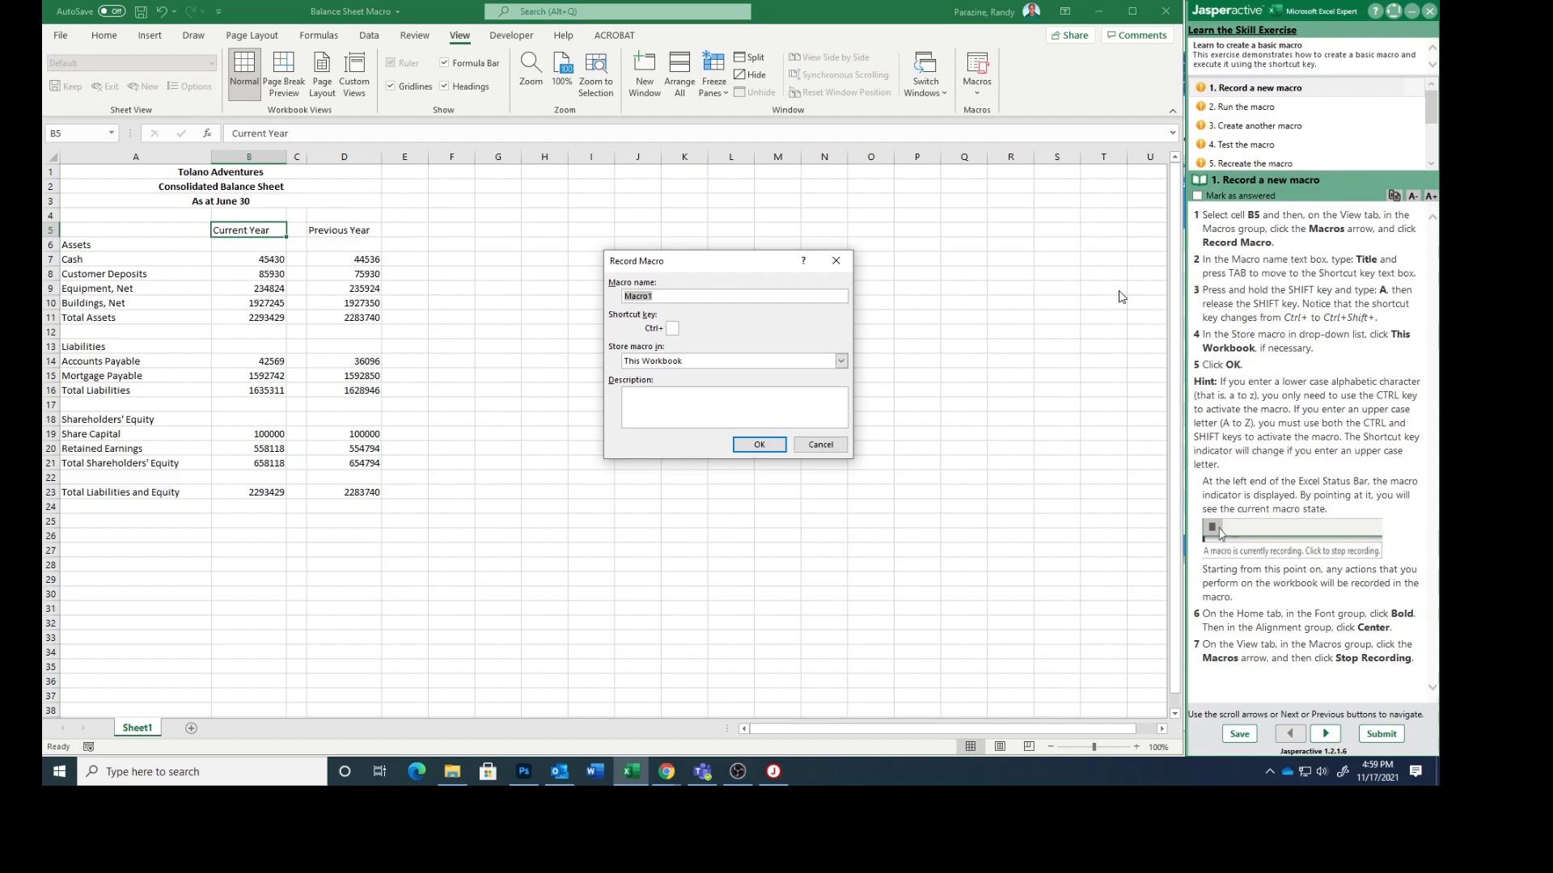
pyautogui.write('T')
pyautogui.write('A')
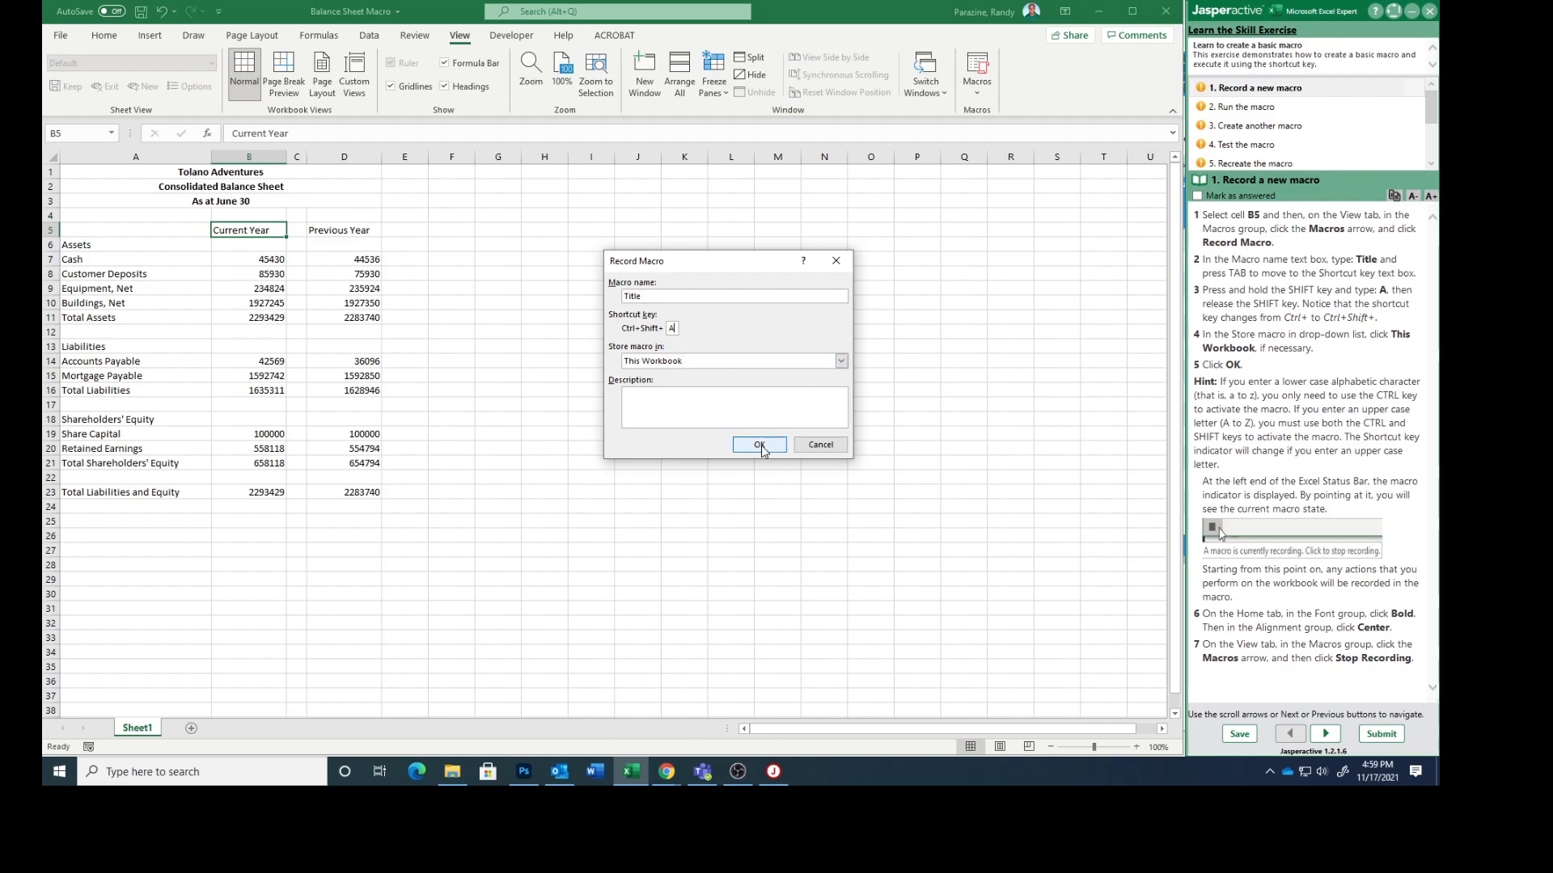
pyautogui.click(759, 445)
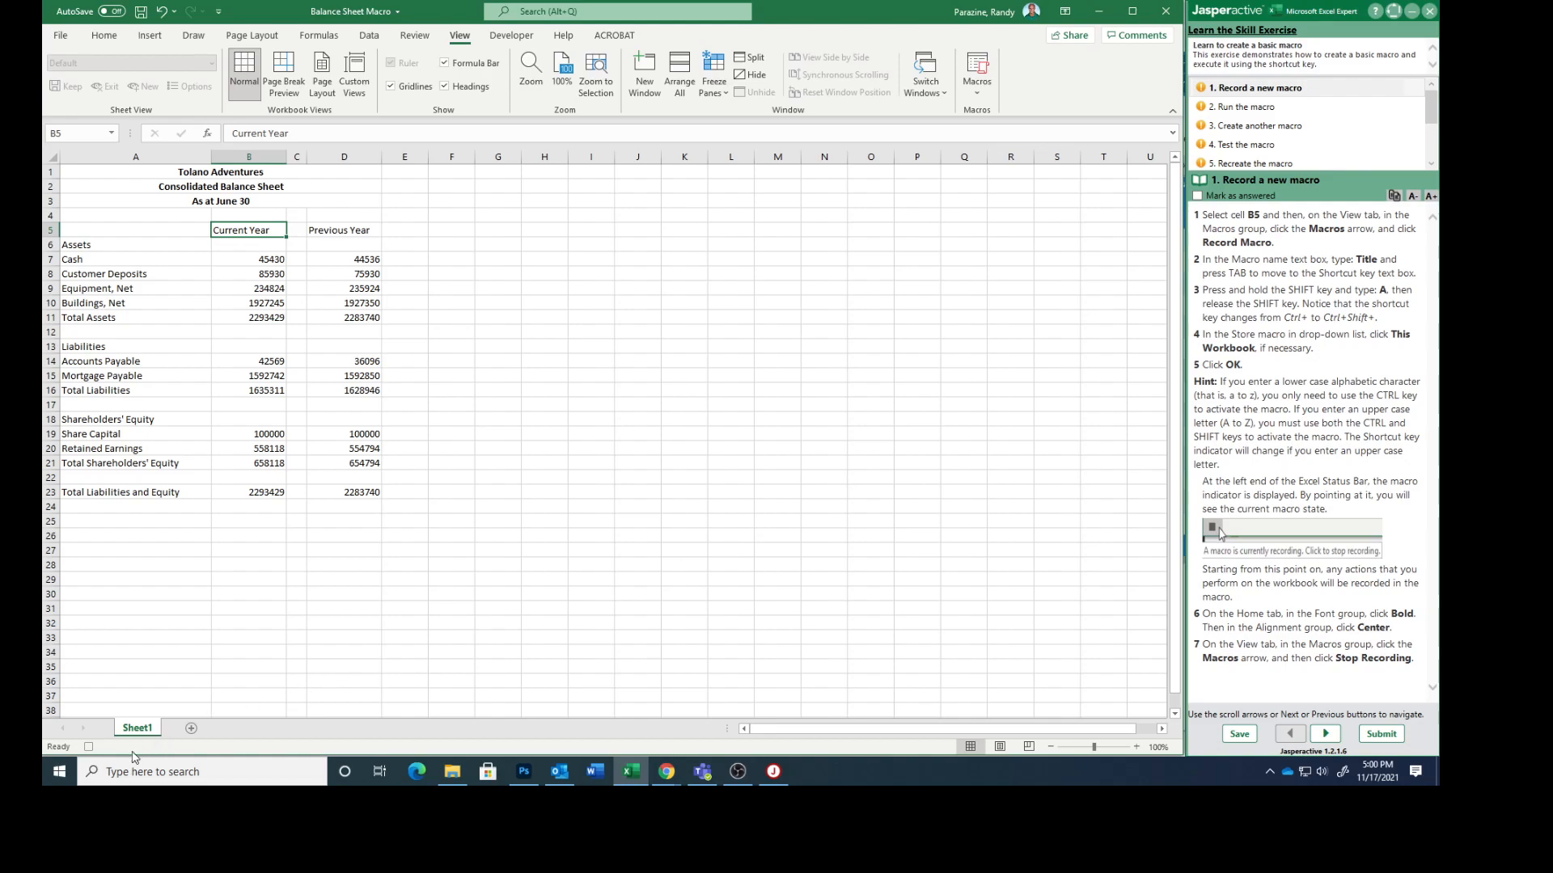
# Step: Format the Current Year heading in cell B5 as bold and centred while the macro records
pyautogui.moveTo(91, 752)
pyautogui.click(105, 38)
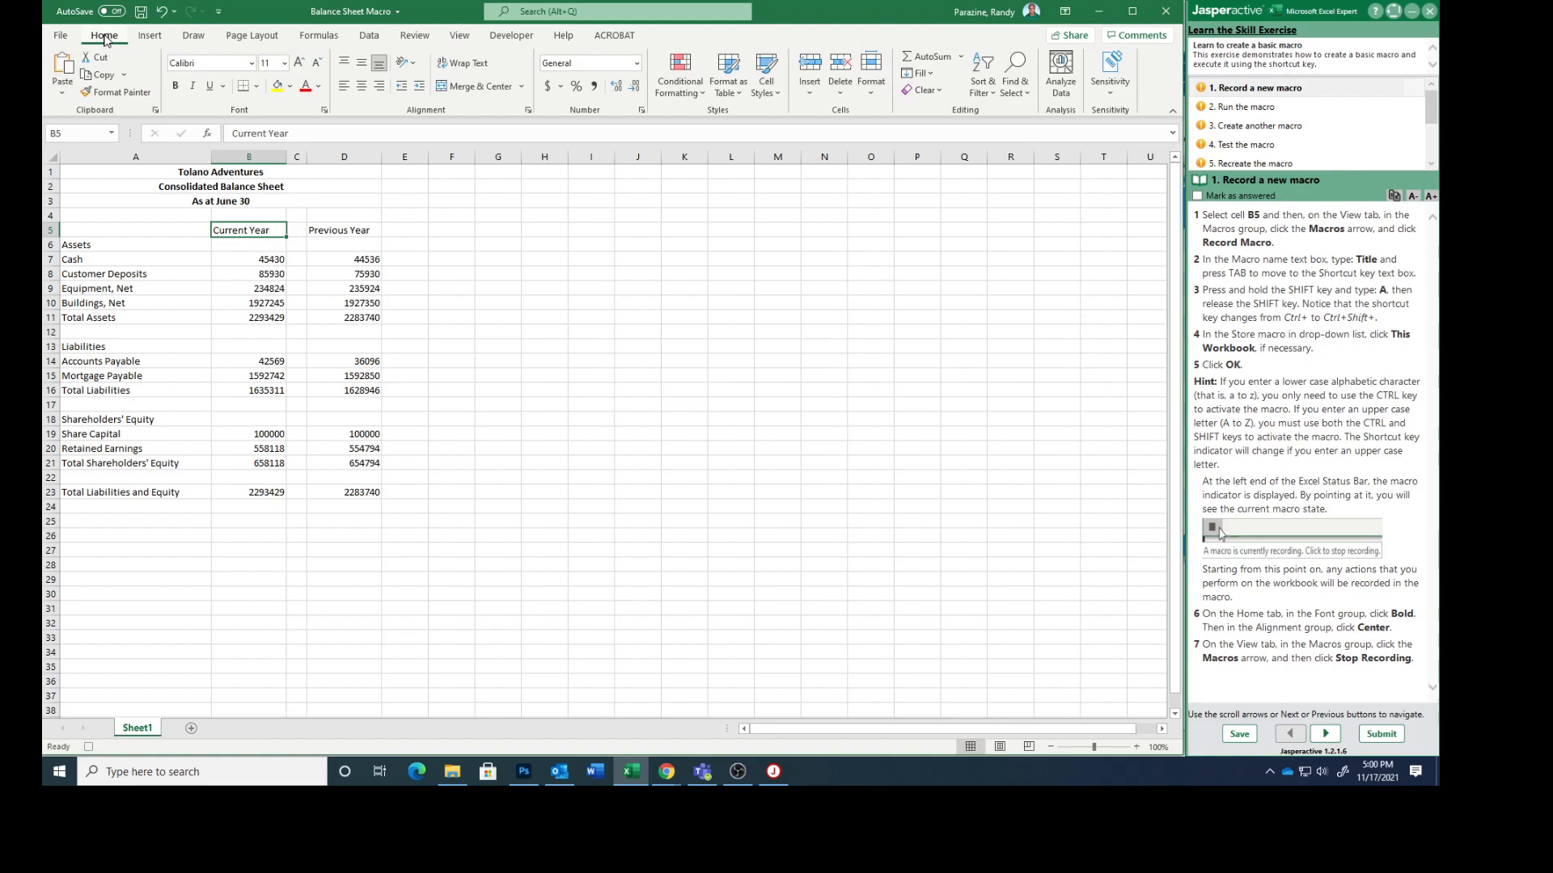
pyautogui.click(176, 86)
pyautogui.click(362, 87)
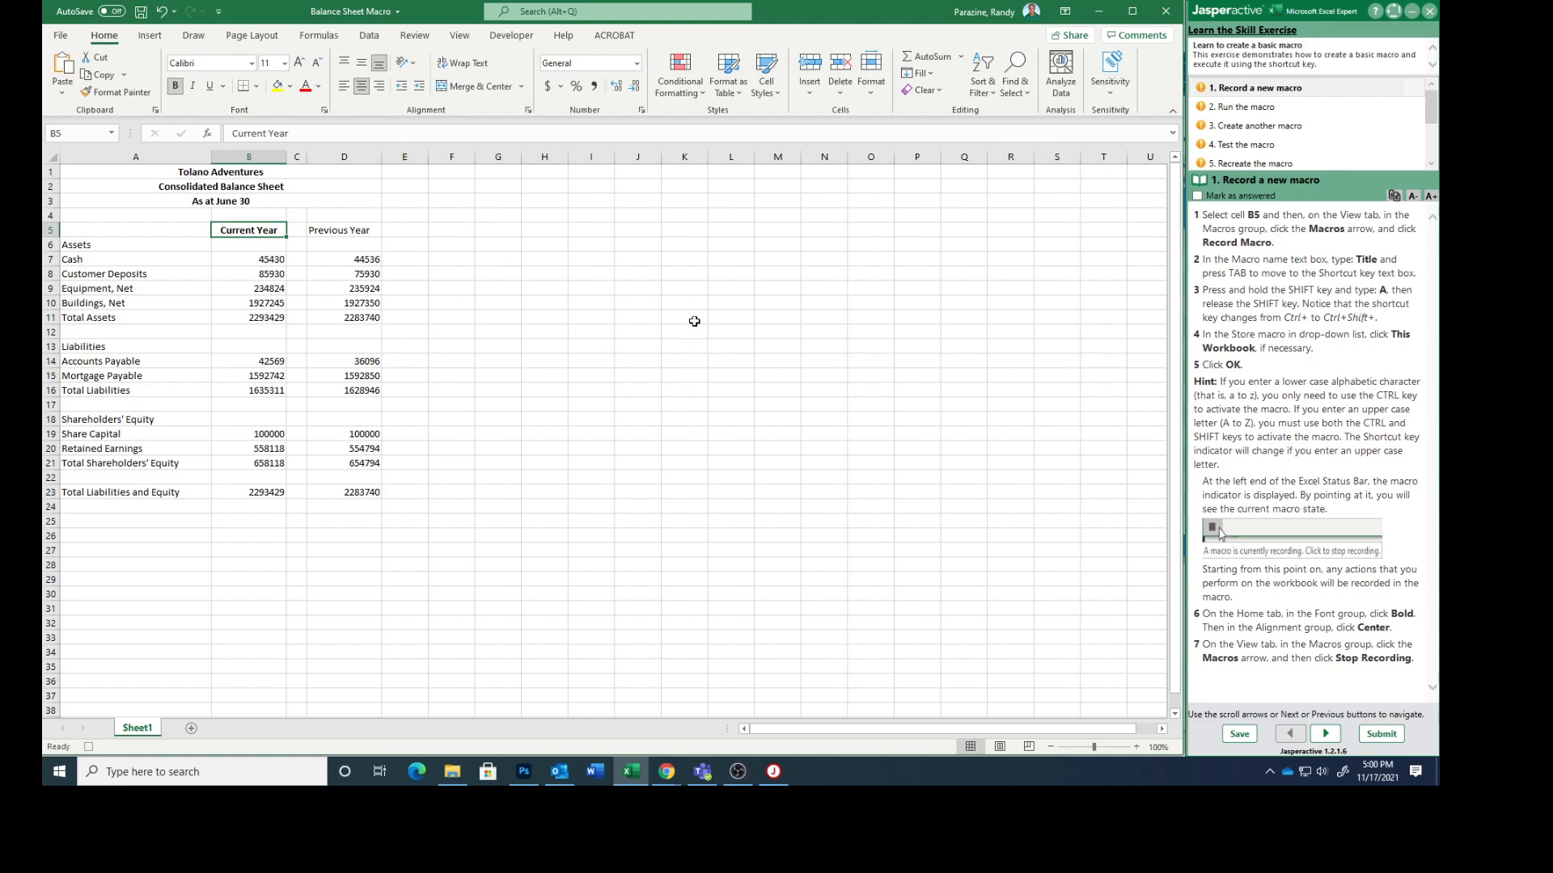
# Step: Stop the macro recording and mark the "Record a new macro" task as answered, advancing to task 2
pyautogui.click(469, 39)
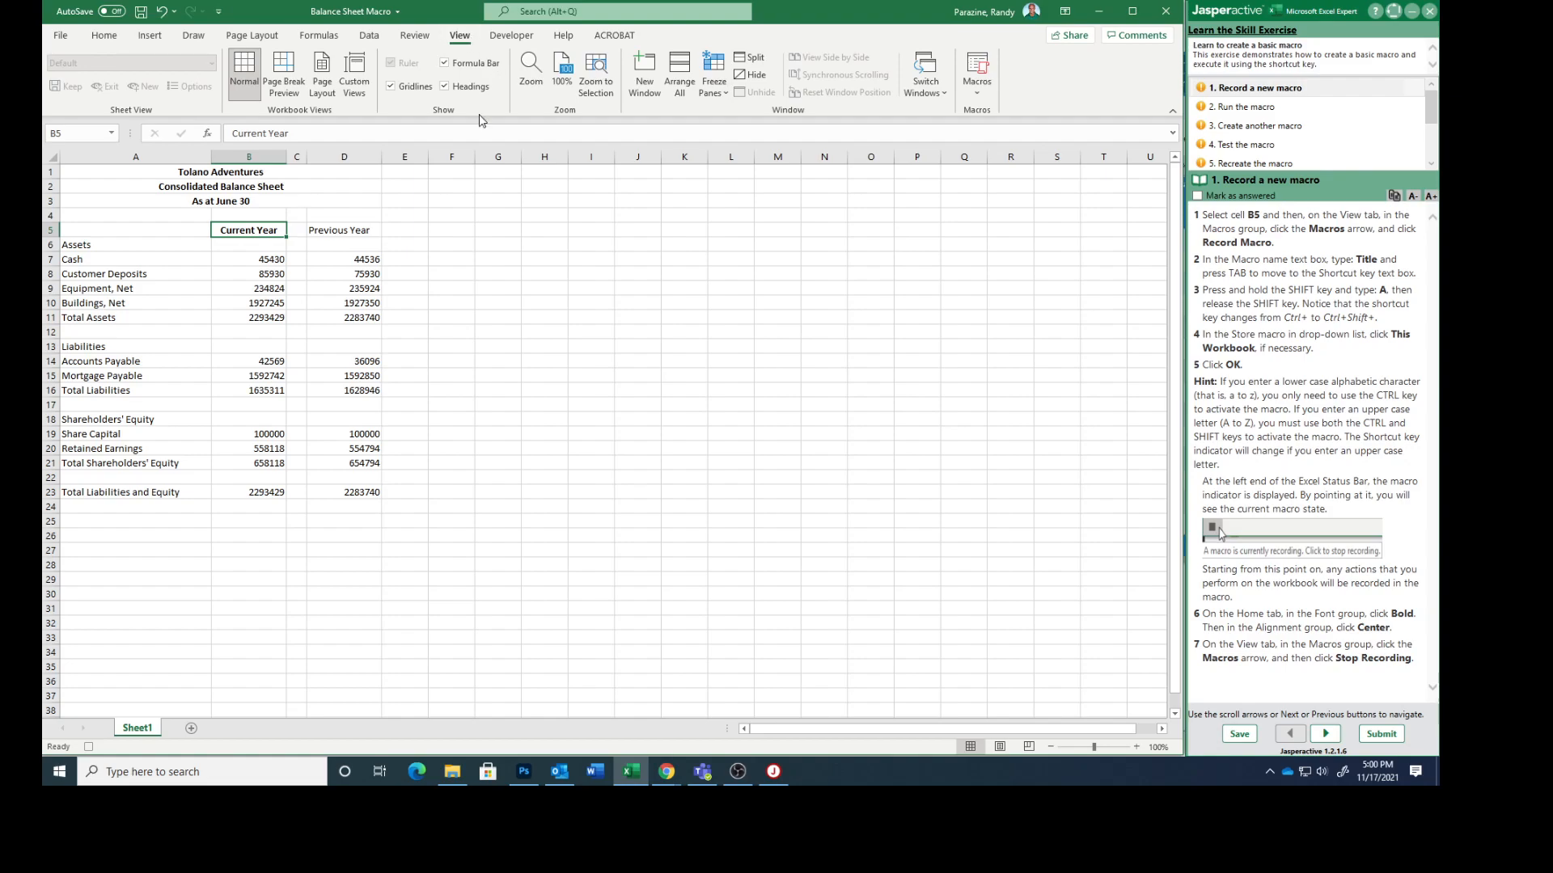
pyautogui.click(979, 93)
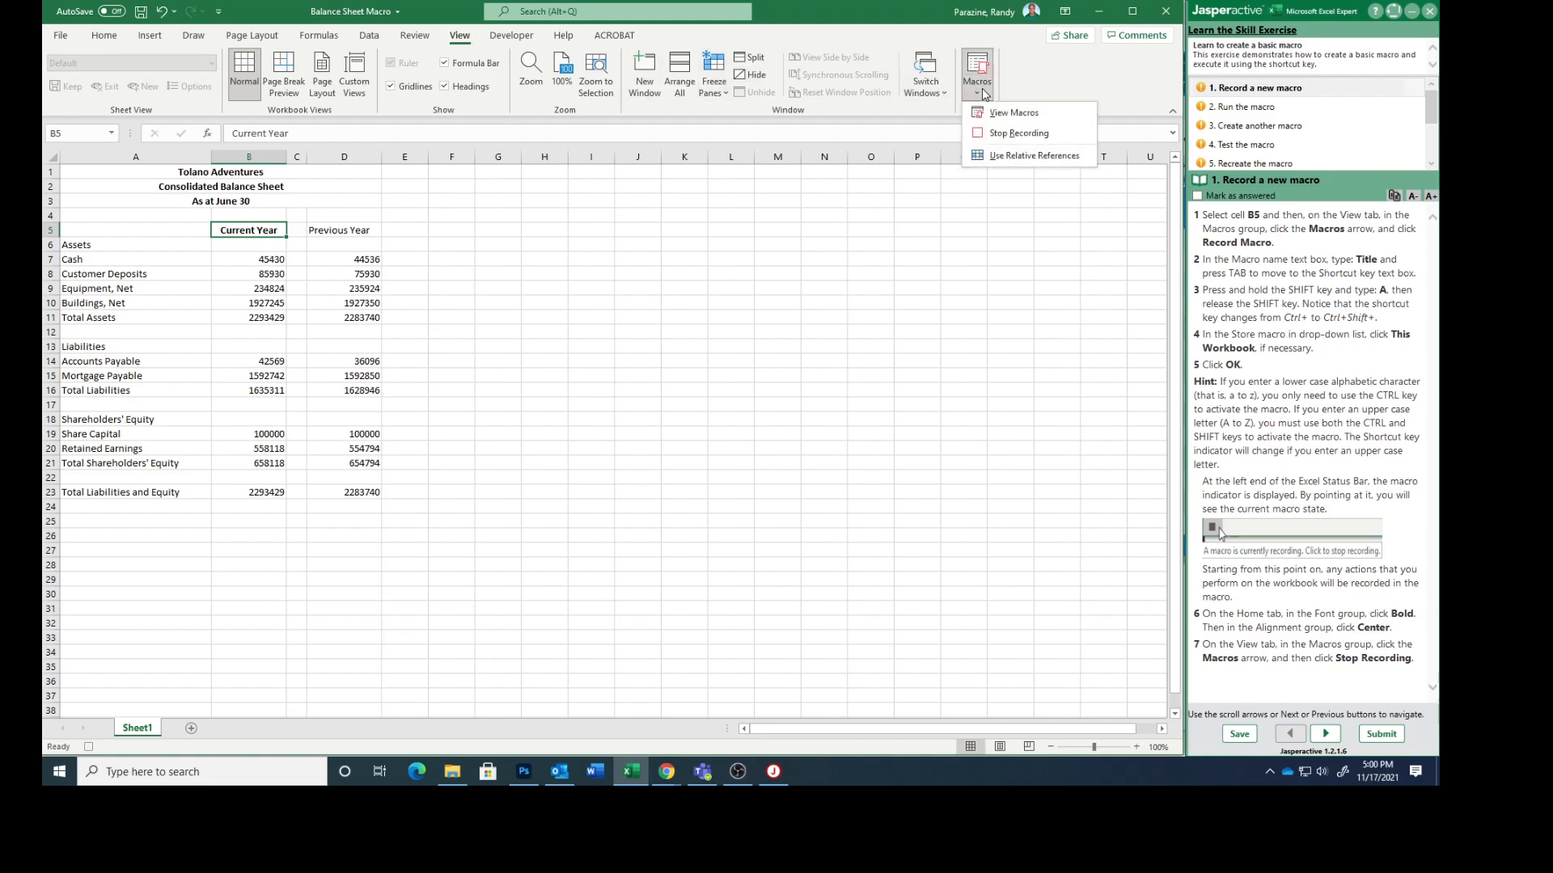
pyautogui.click(1007, 133)
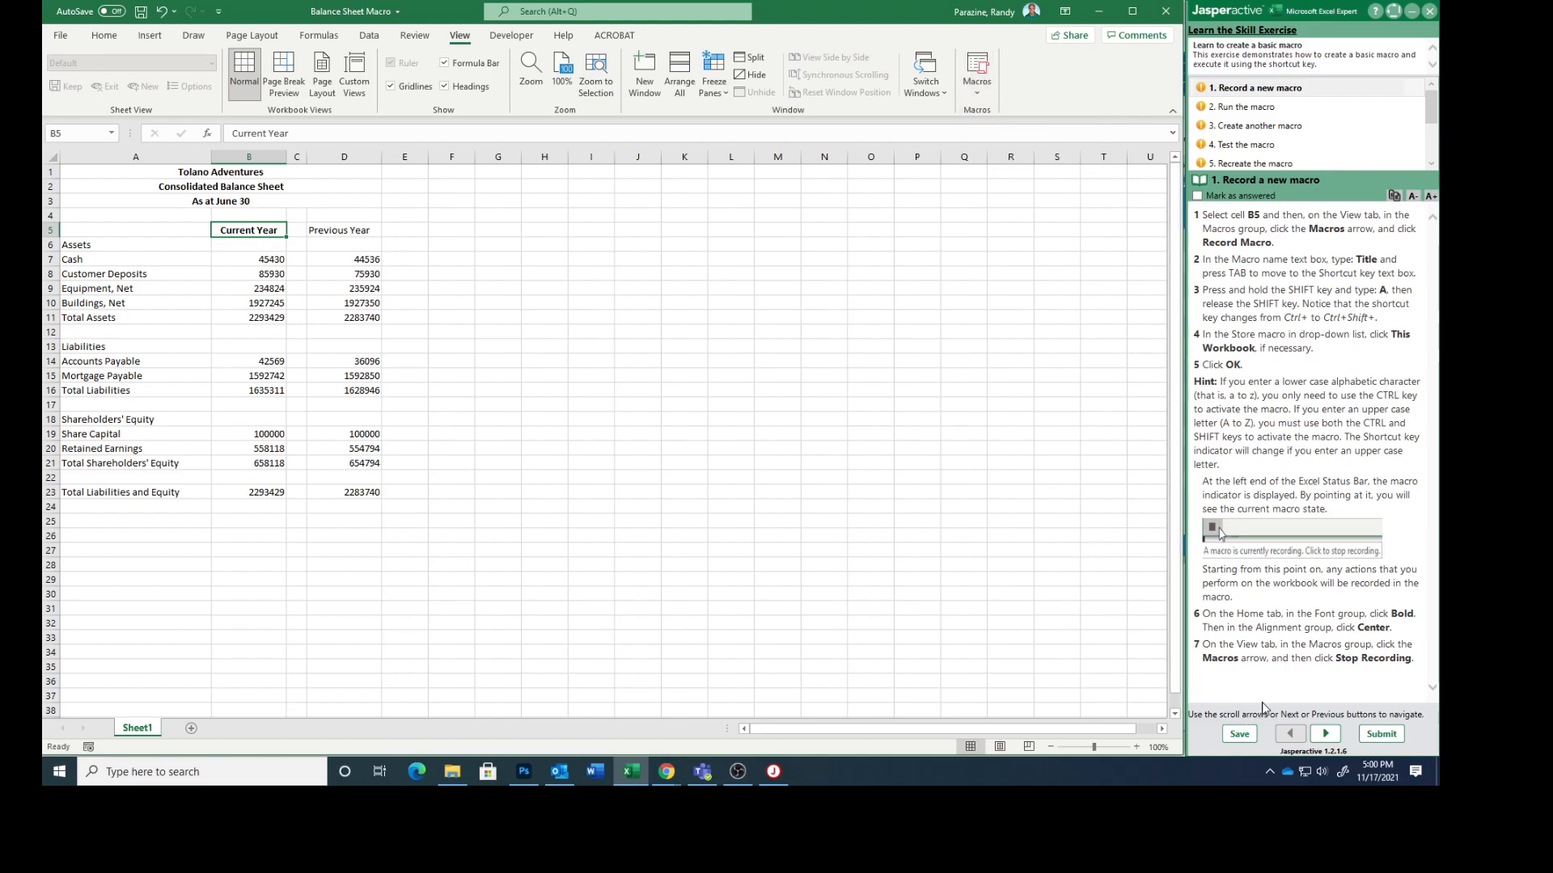
pyautogui.click(1198, 196)
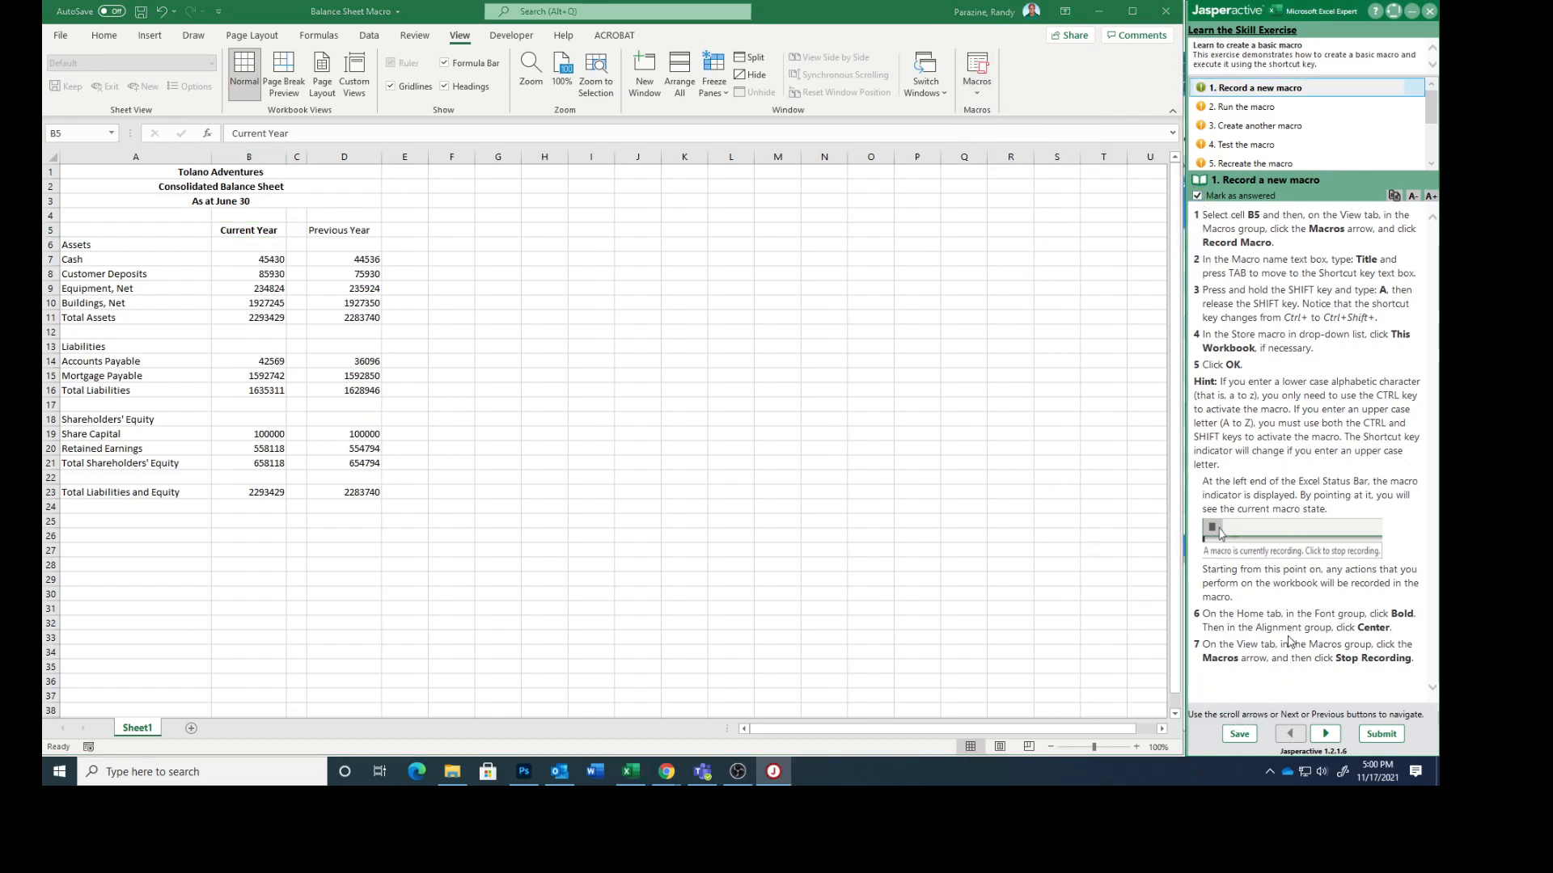
pyautogui.click(1325, 733)
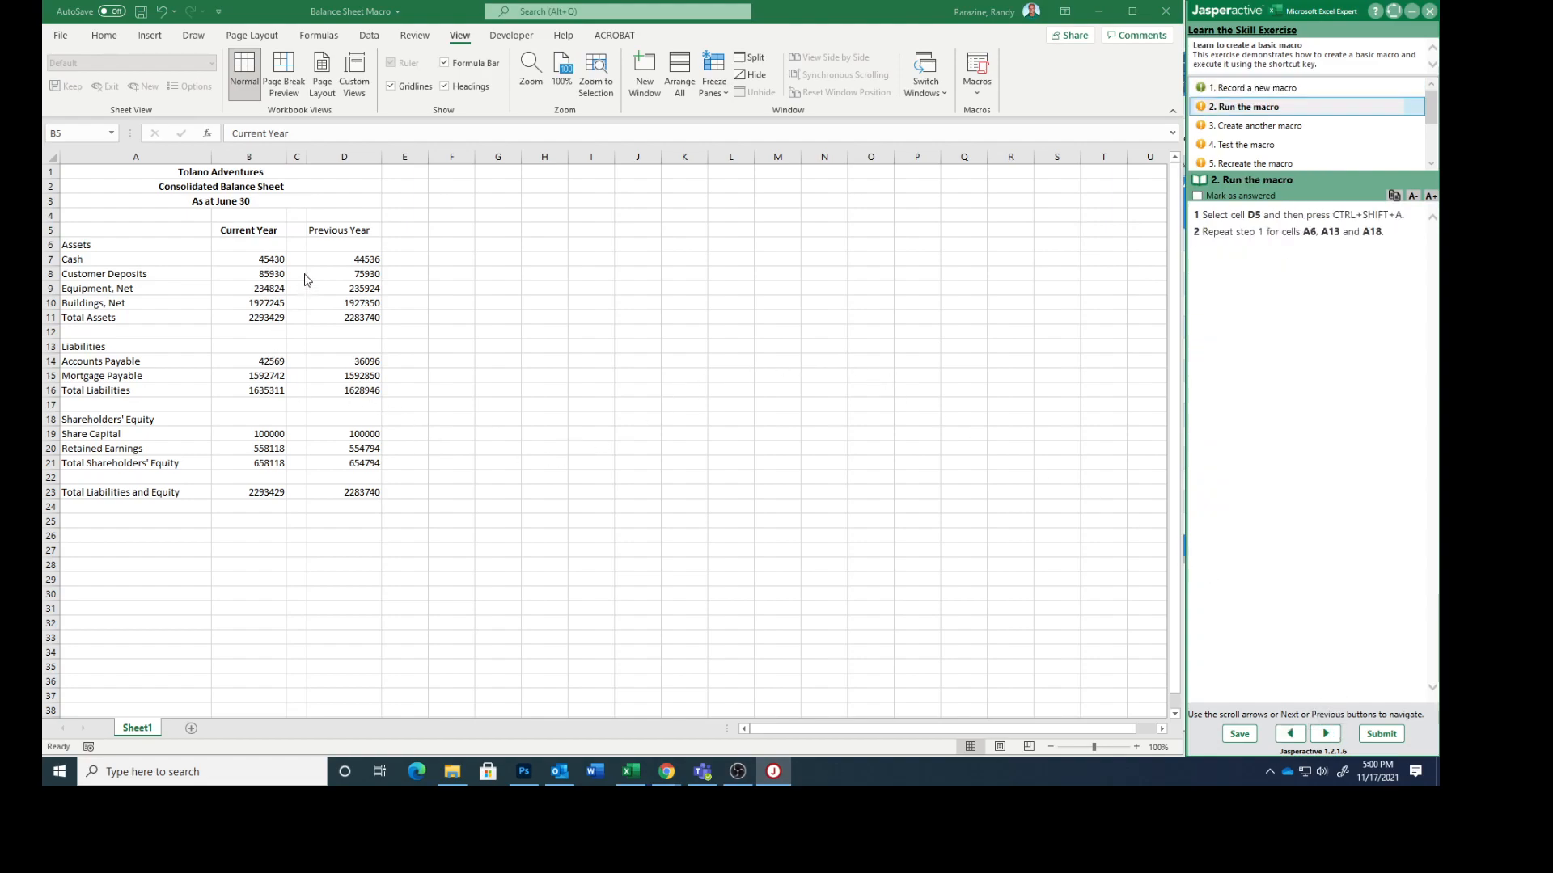
# Step: Run the Title macro on cells D5, A6, A13 and A18, and mark the "Run the macro" task as answered, advancing to task 3
pyautogui.click(329, 230)
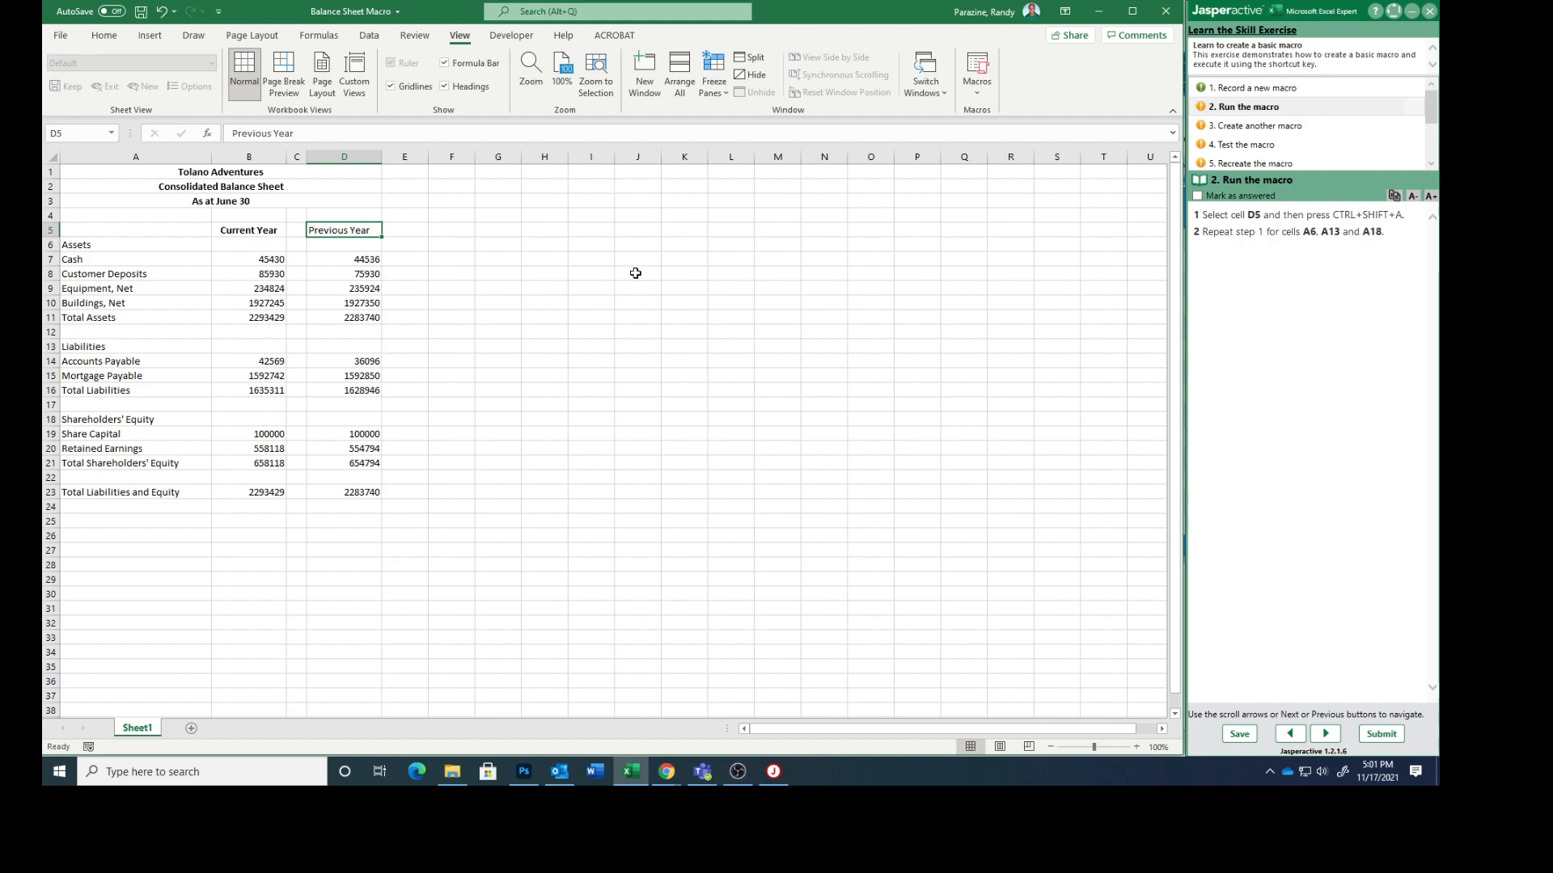
pyautogui.hotkey('ctrl', 'shift', 'a')
pyautogui.click(74, 244)
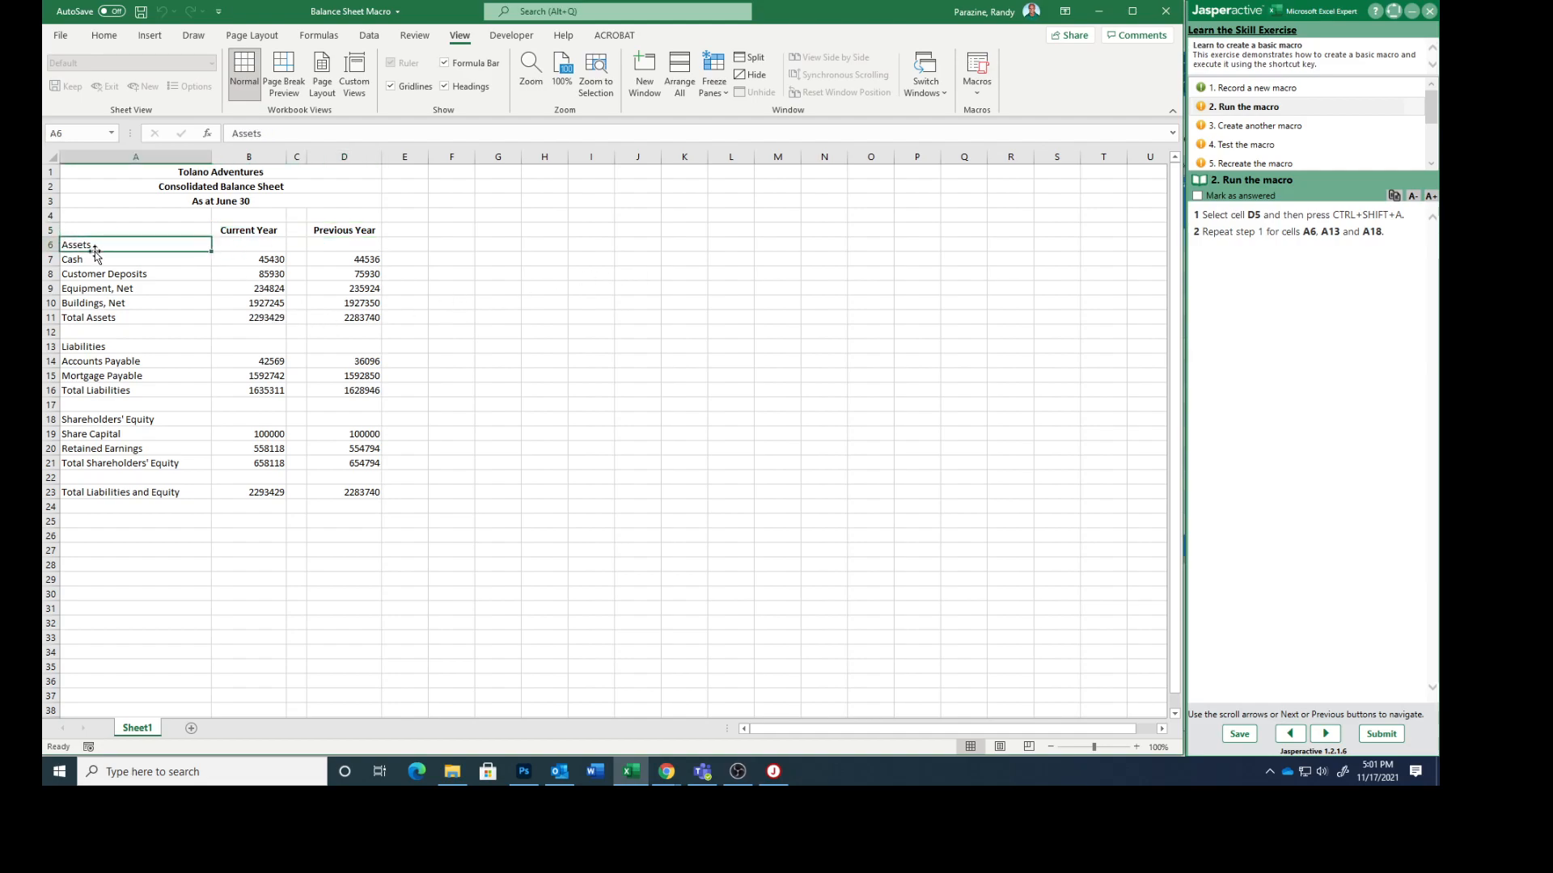
pyautogui.hotkey('ctrl', 'shift', 'a')
pyautogui.click(84, 338)
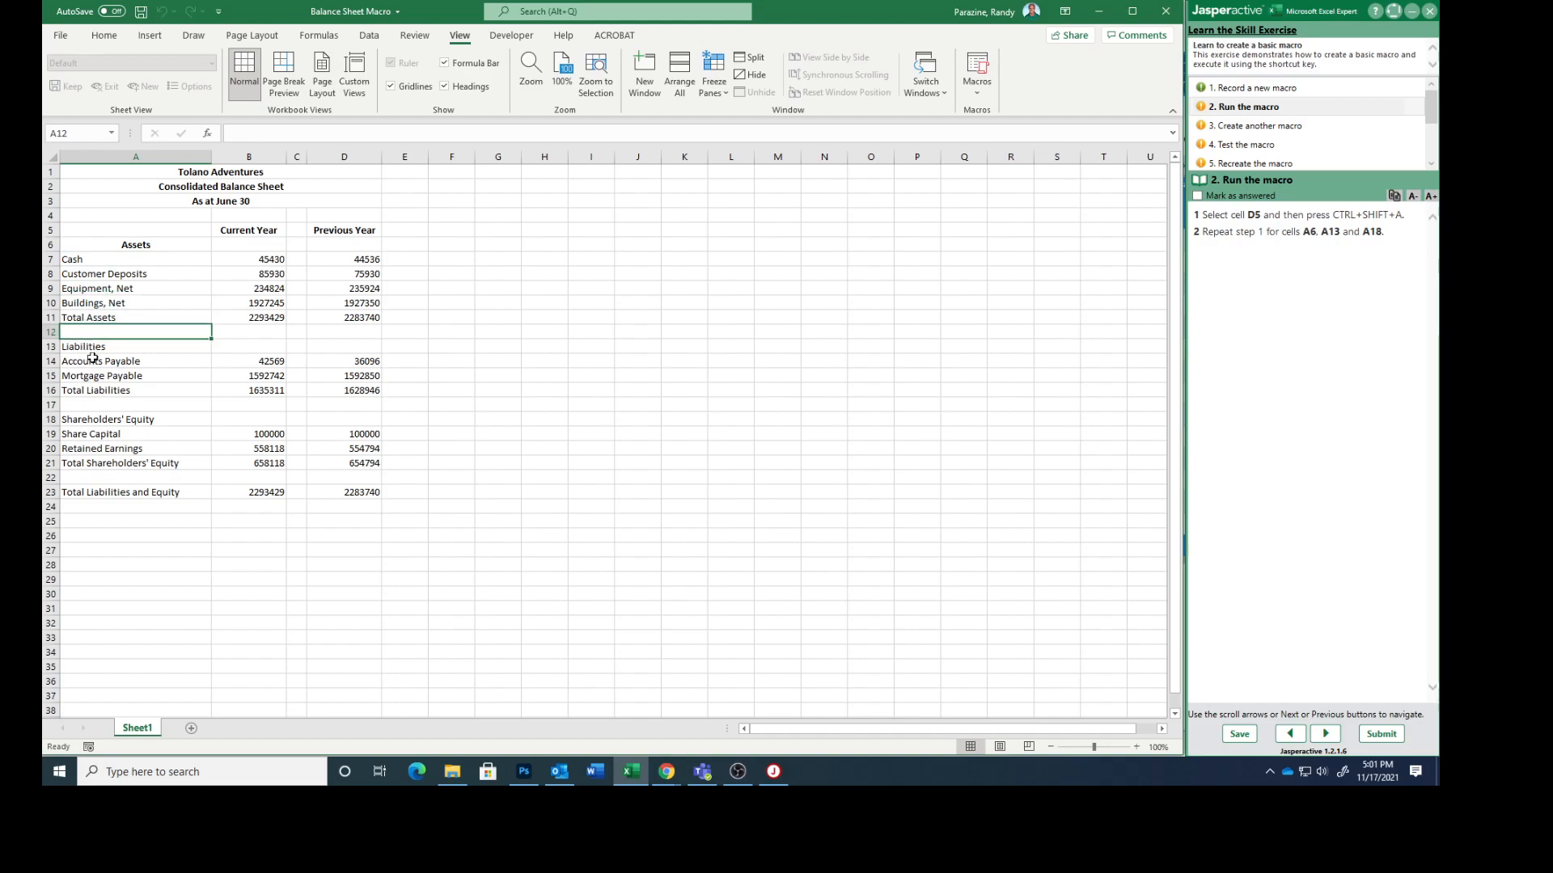
pyautogui.click(94, 350)
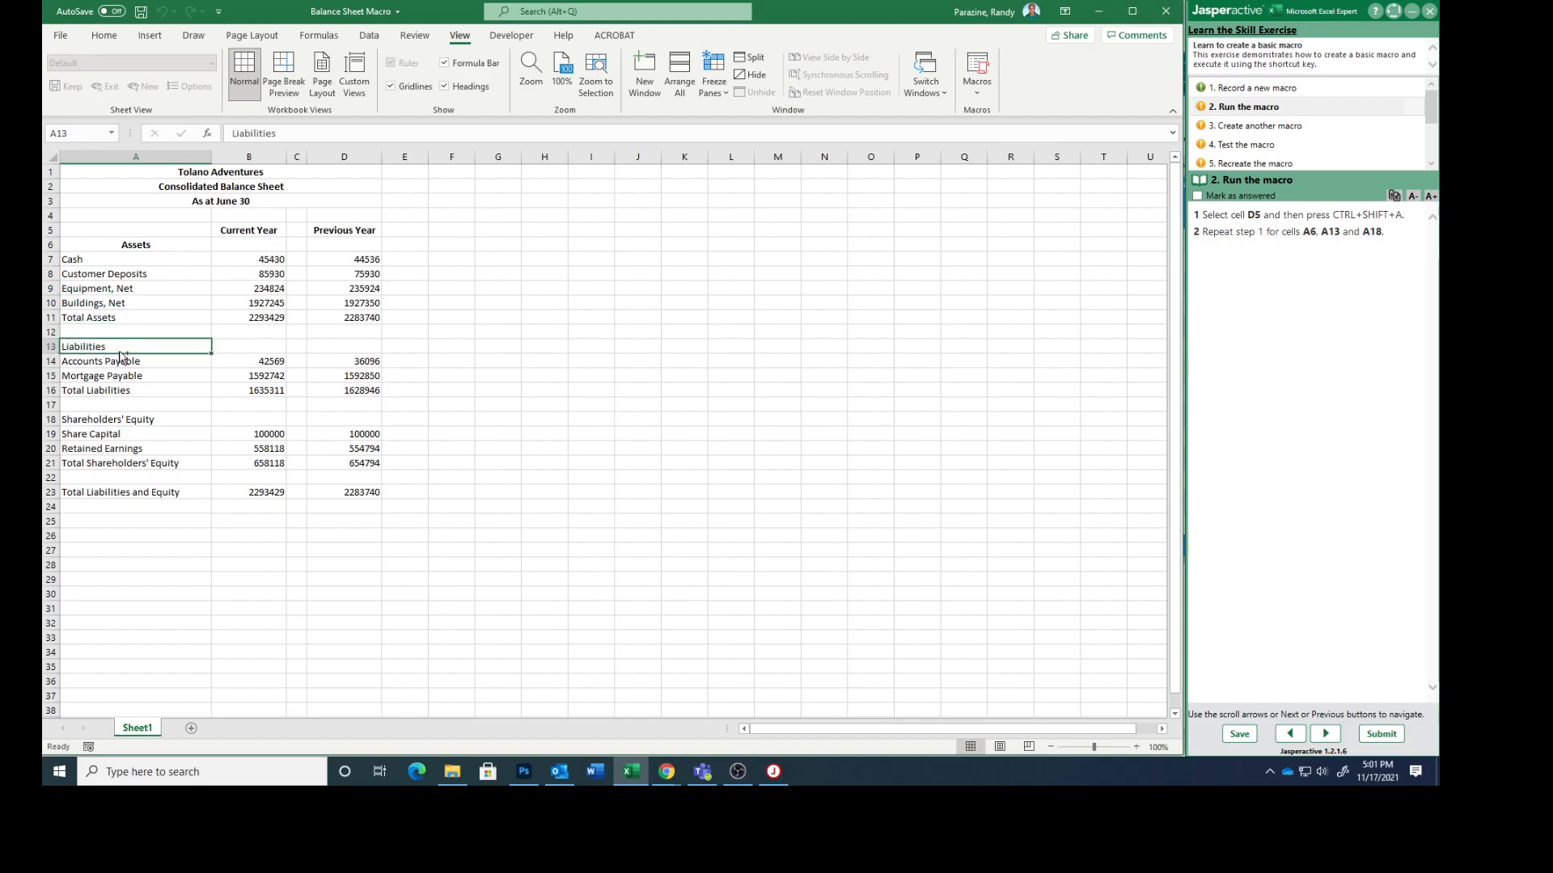
pyautogui.hotkey('ctrl', 'shift', 'a')
pyautogui.click(97, 421)
pyautogui.hotkey('ctrl', 'shift', 'a')
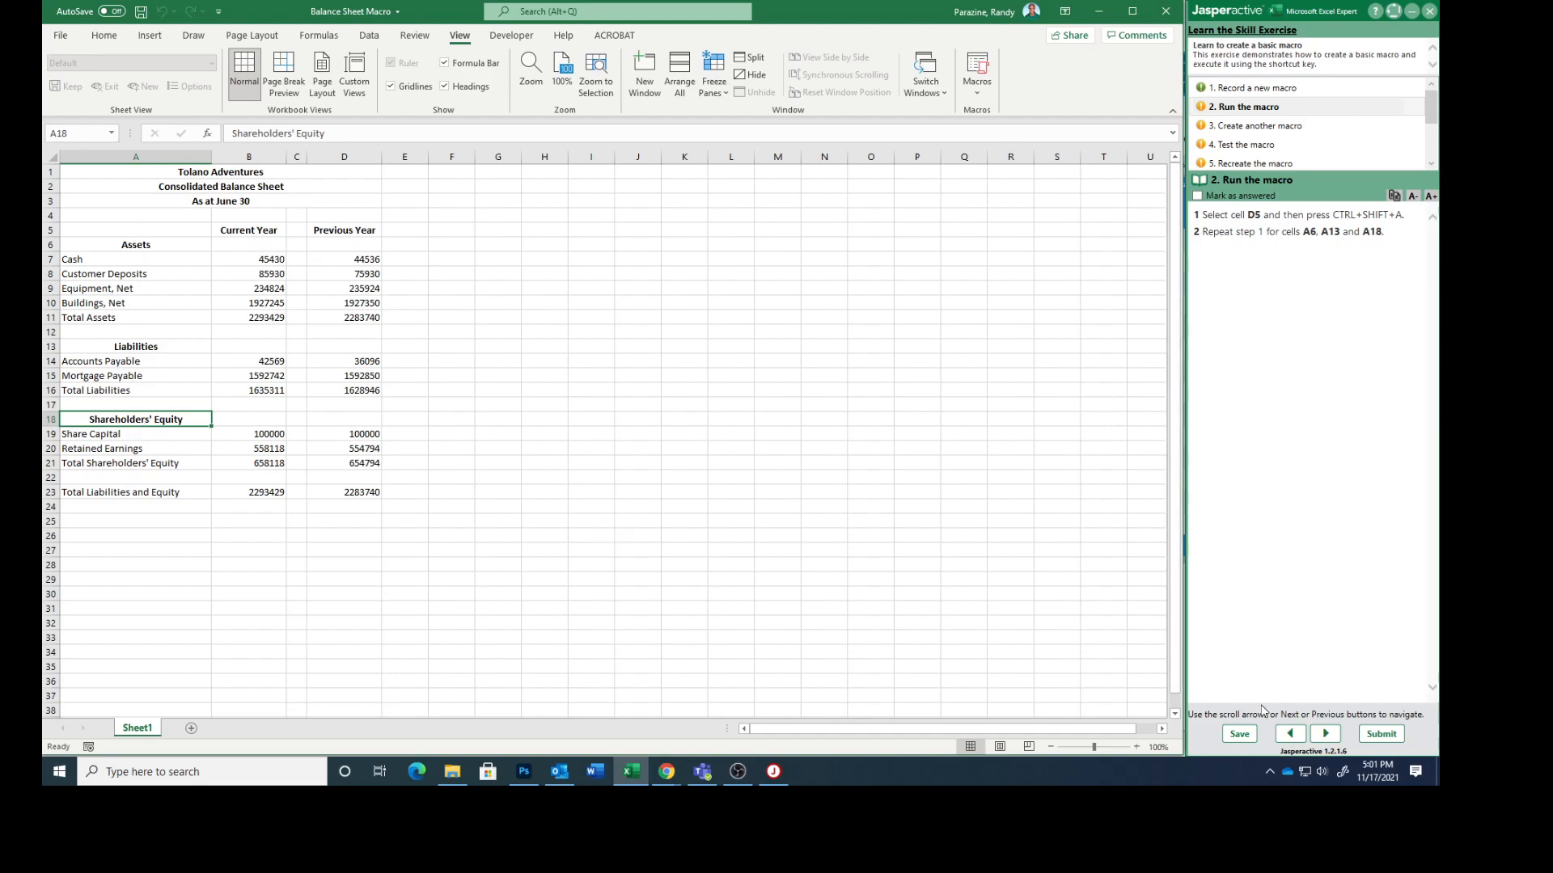
pyautogui.click(1198, 196)
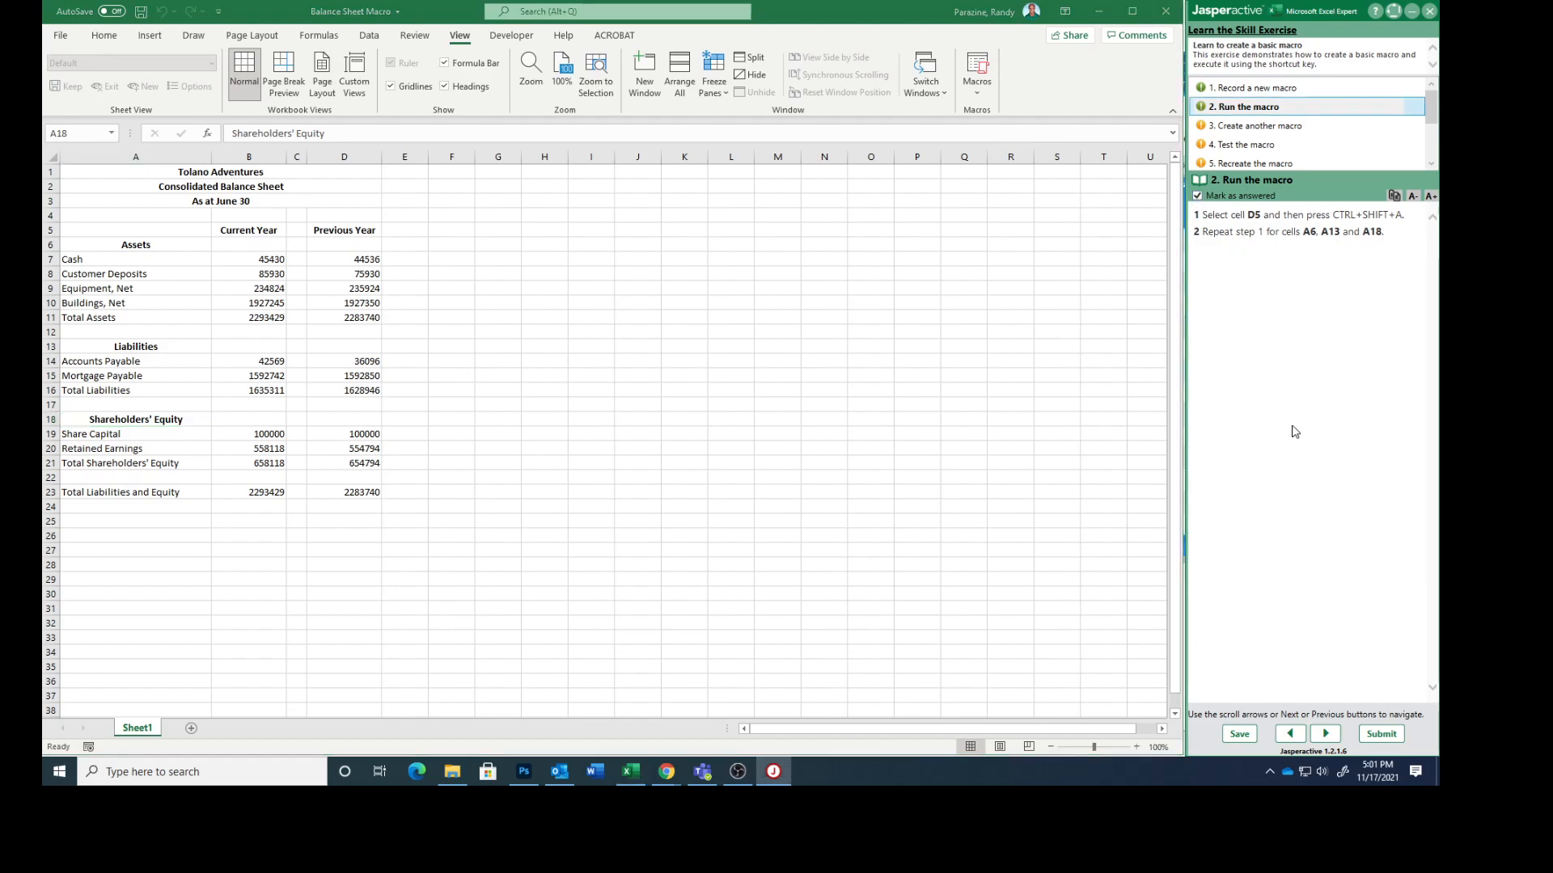
pyautogui.click(1324, 734)
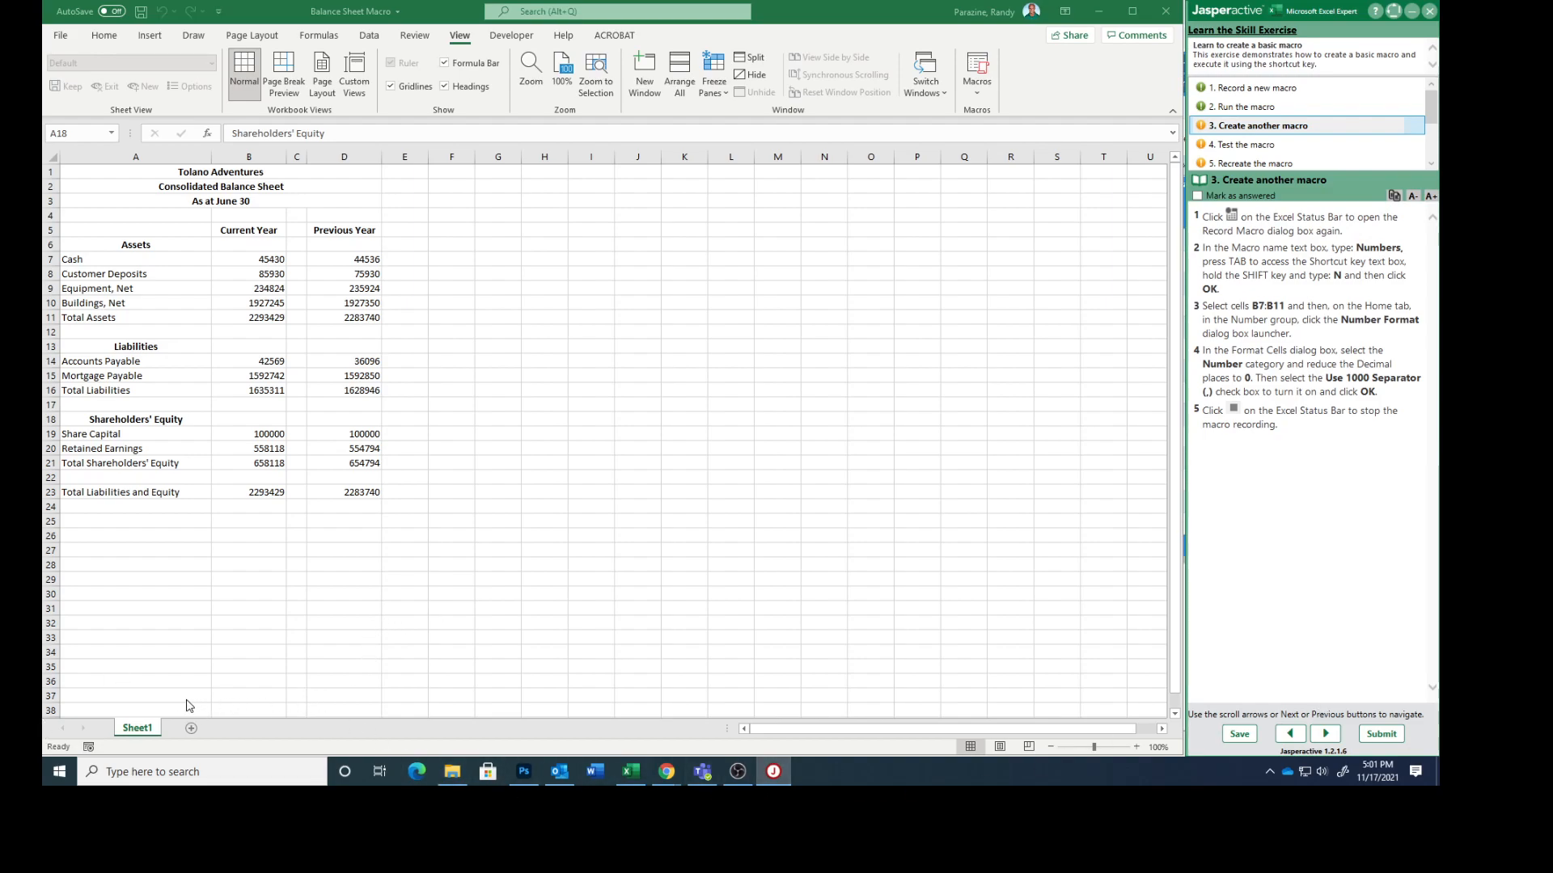
# Step: Start recording a second macro named Numbers with the shortcut Ctrl+Shift+N
pyautogui.click(89, 747)
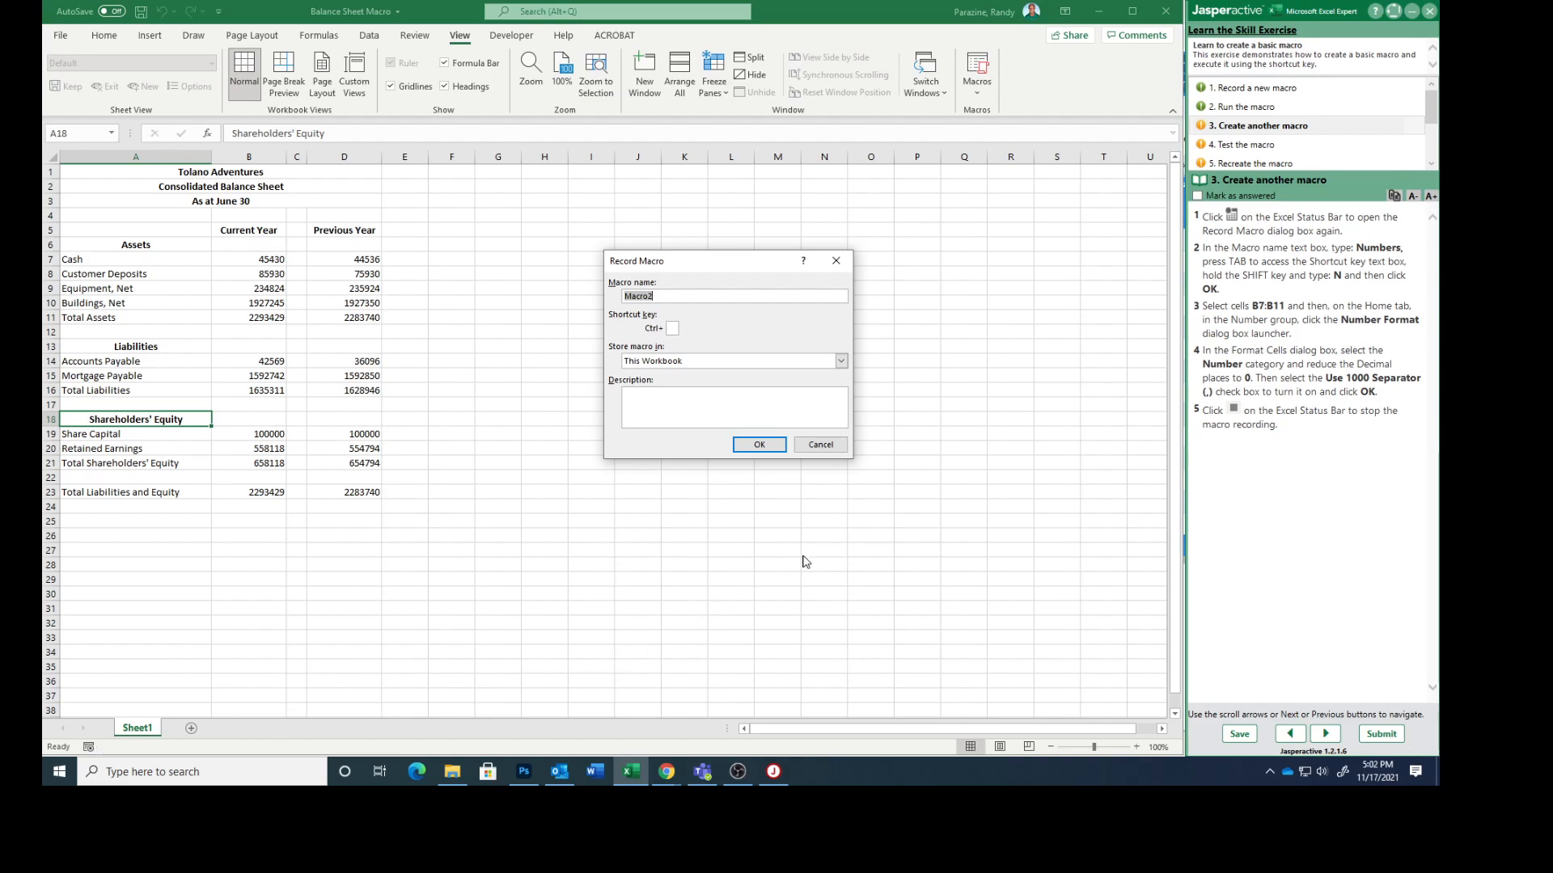
pyautogui.write('Numbers')
pyautogui.hotkey('shift', 'n')
pyautogui.click(760, 449)
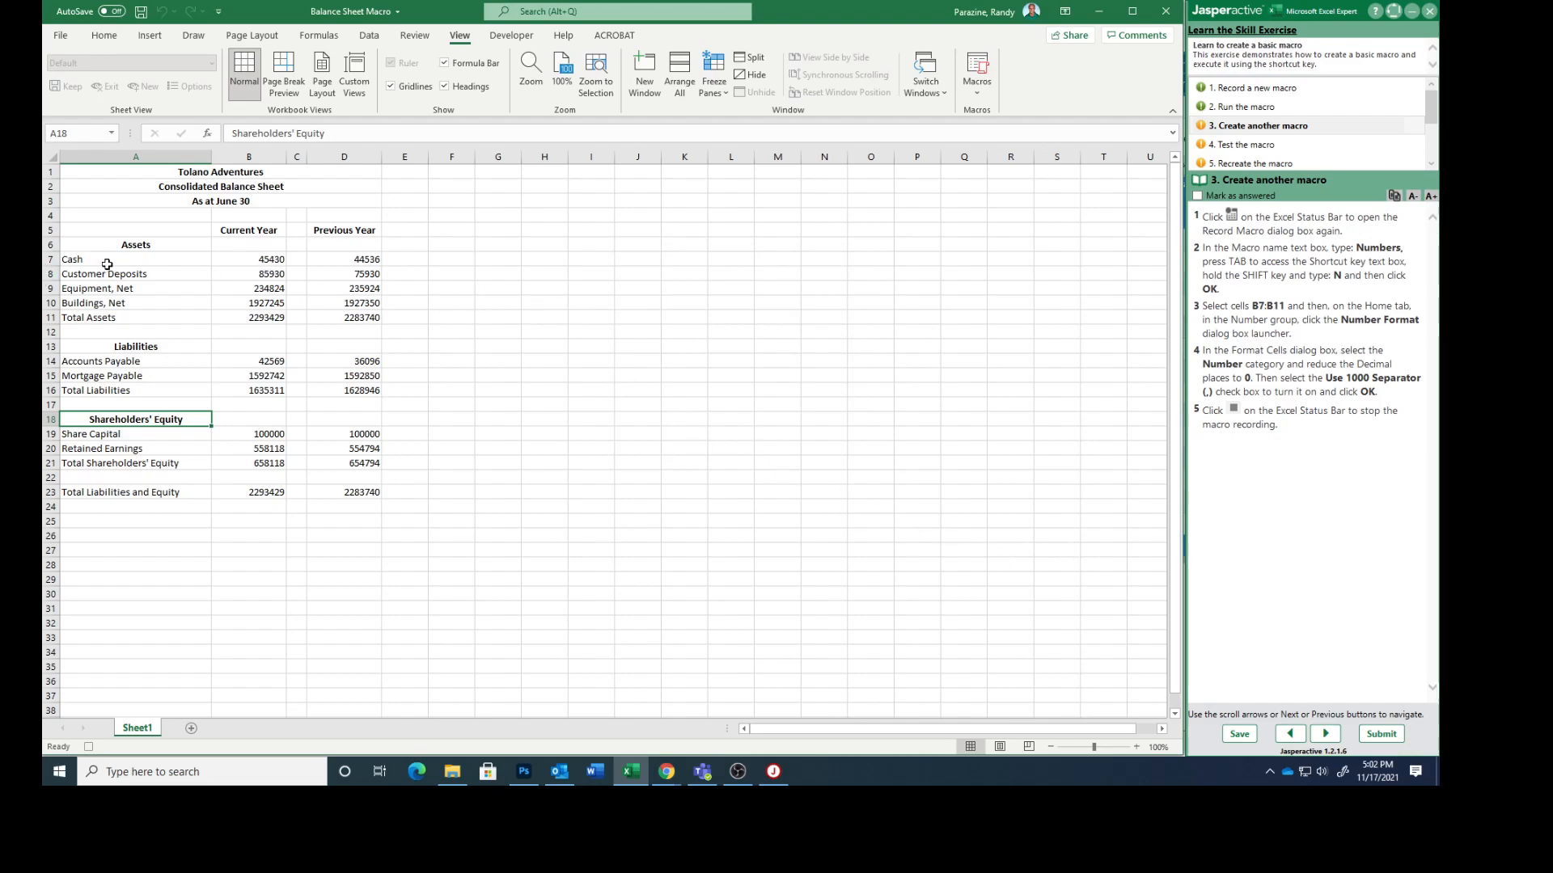
# Step: Format cells B7:B11 in the Number category with 0 decimal places and the 1000 separator
pyautogui.click(264, 261)
pyautogui.moveTo(264, 261); pyautogui.dragTo(267, 316)
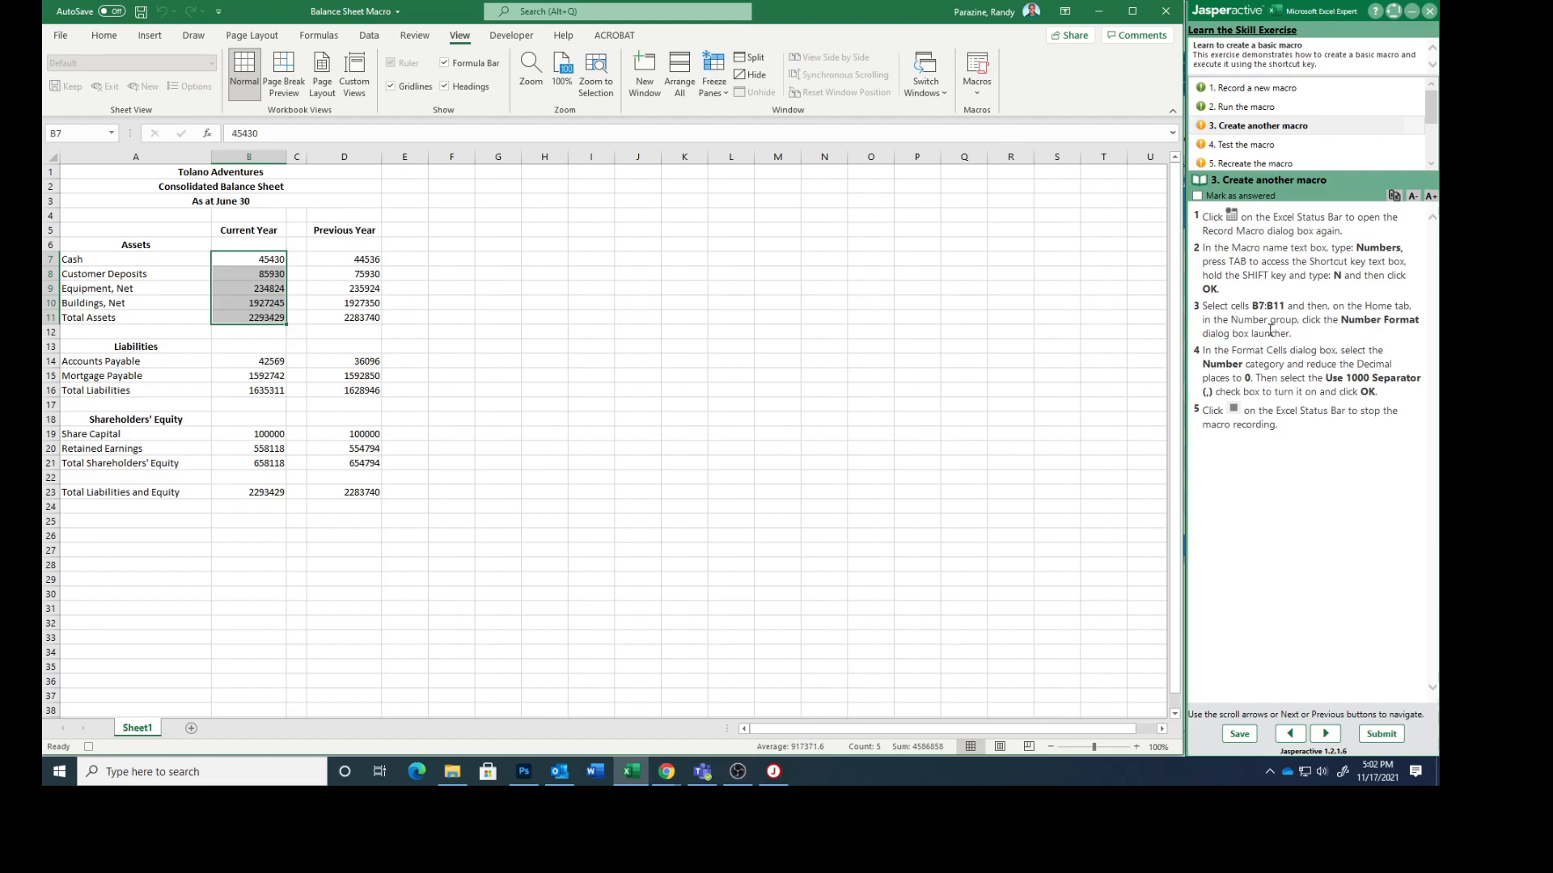
pyautogui.click(106, 36)
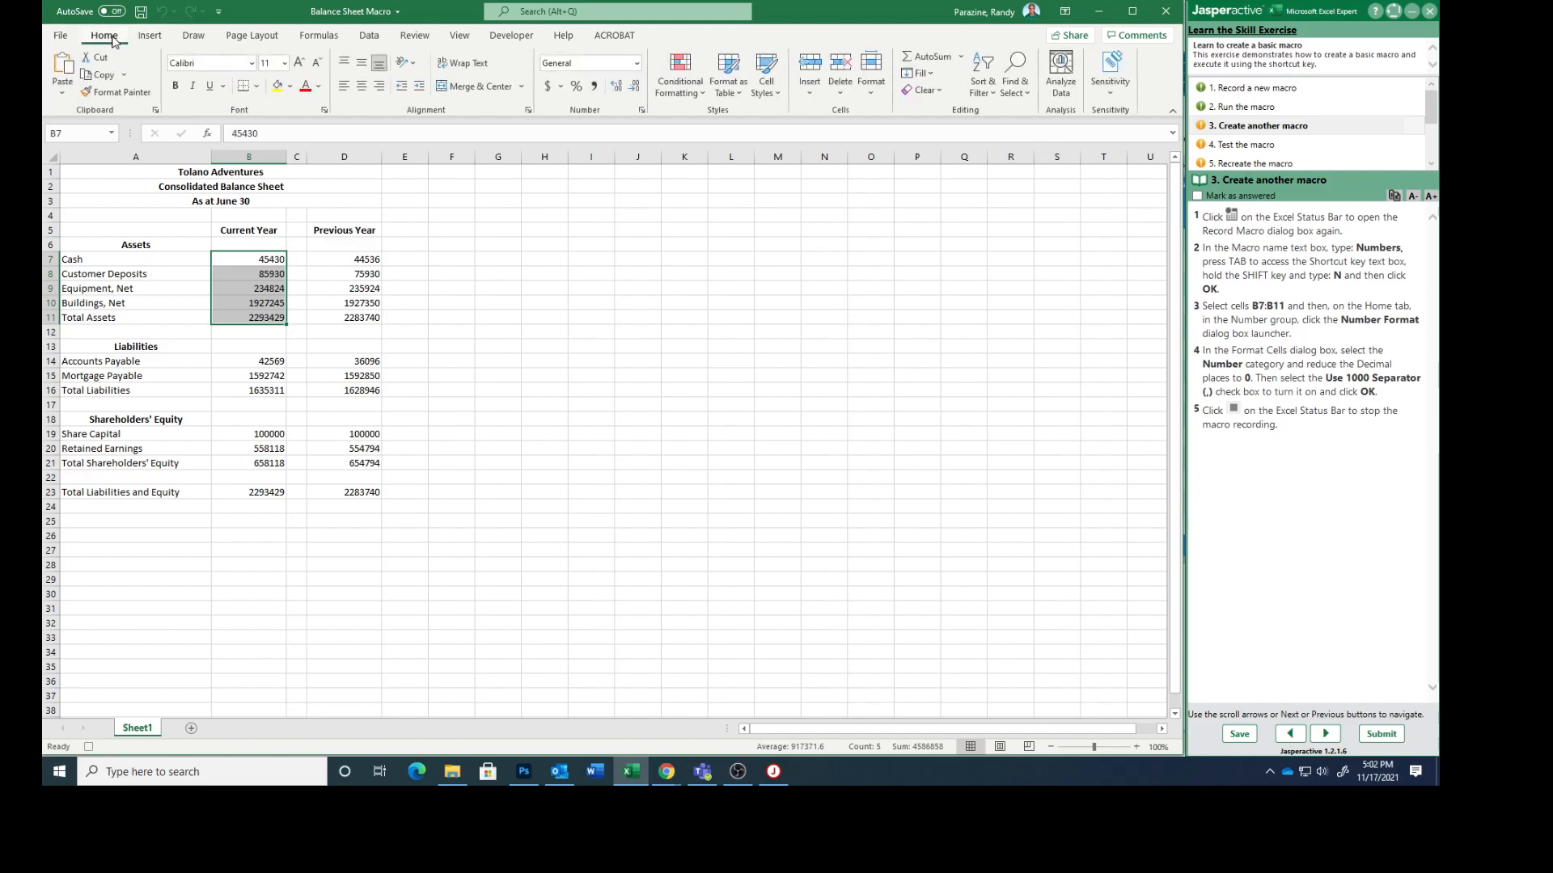
pyautogui.click(642, 112)
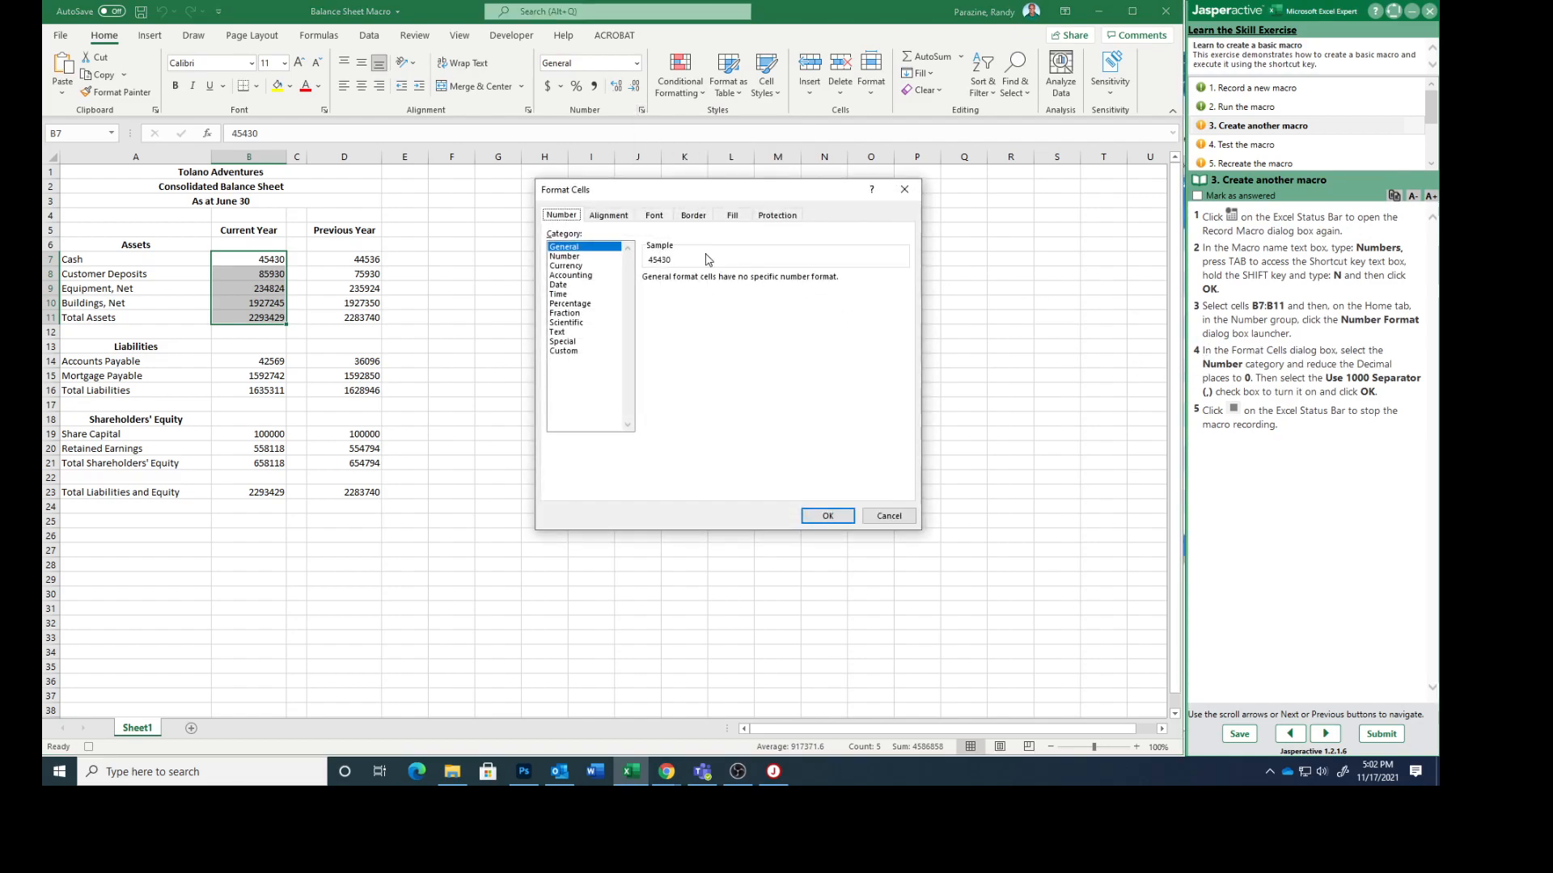
pyautogui.click(581, 257)
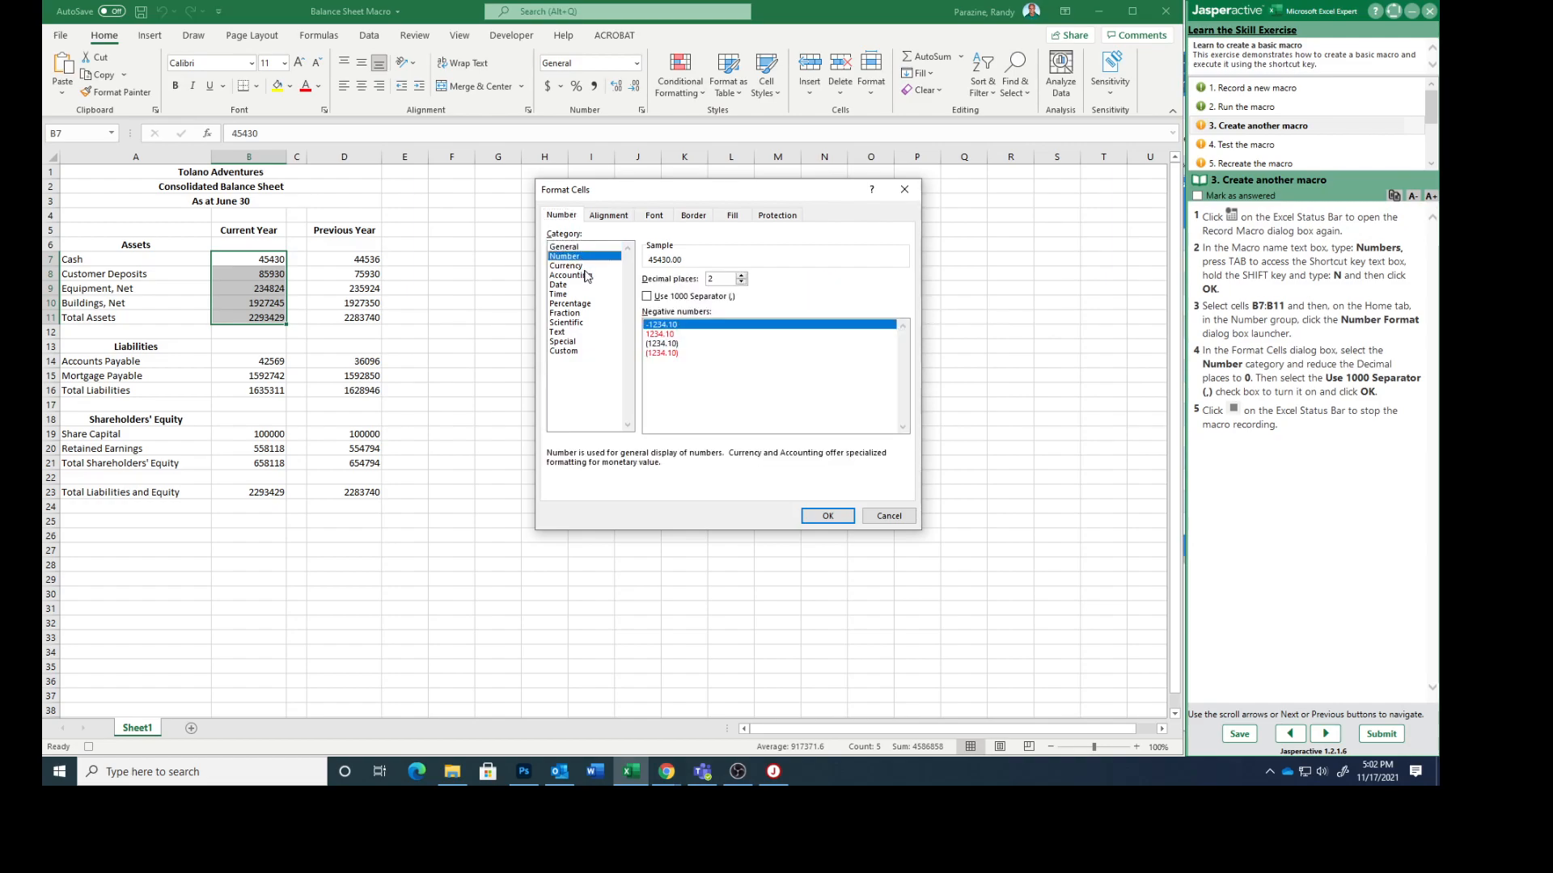
pyautogui.click(741, 282)
pyautogui.click(740, 282)
pyautogui.click(650, 297)
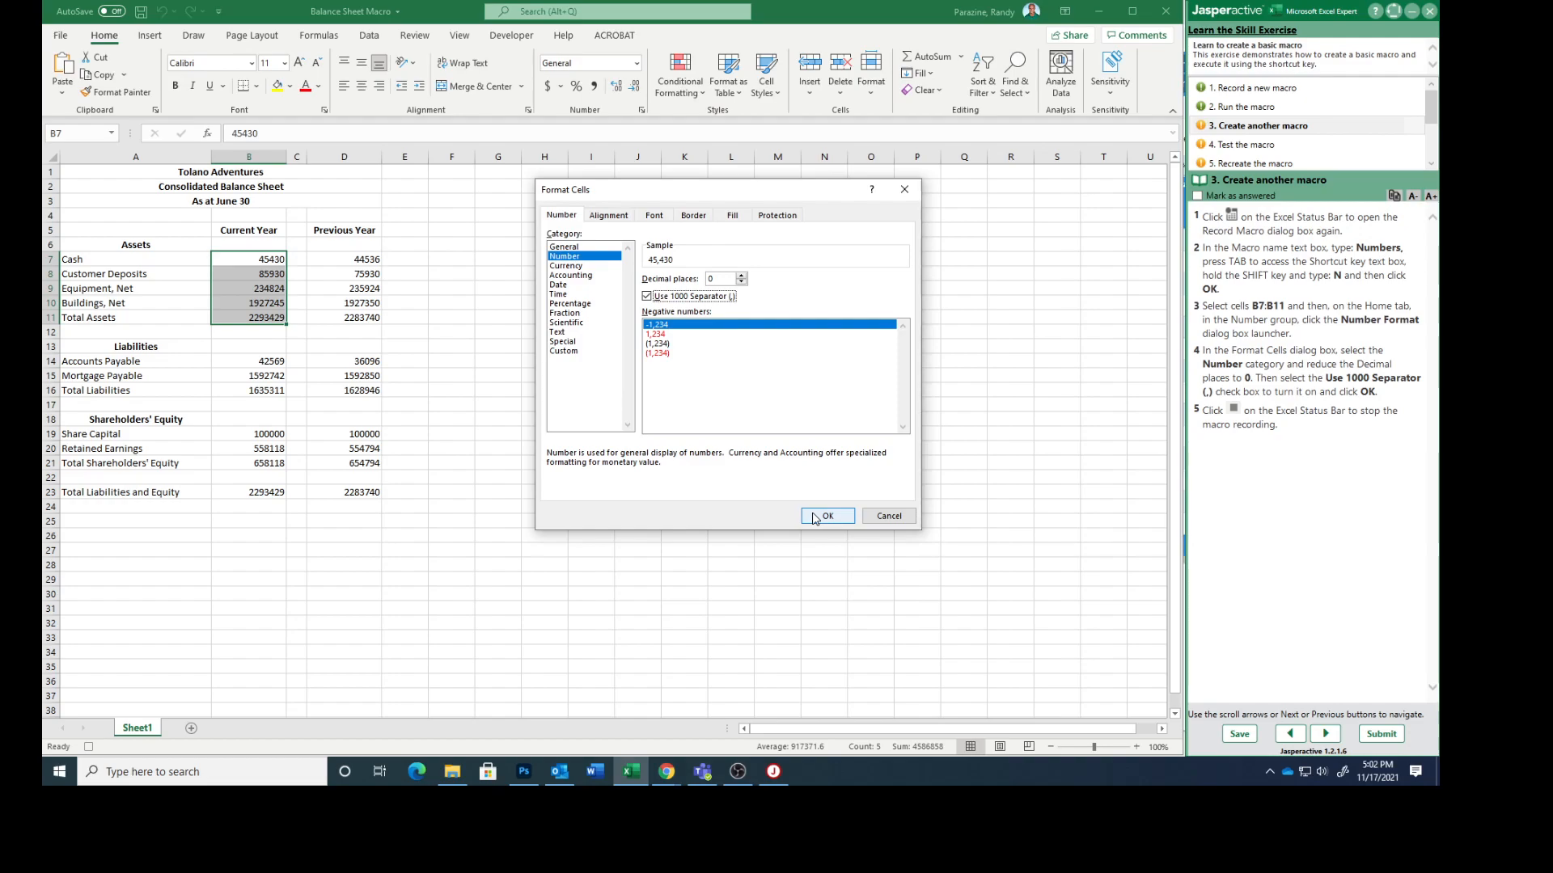
pyautogui.click(824, 516)
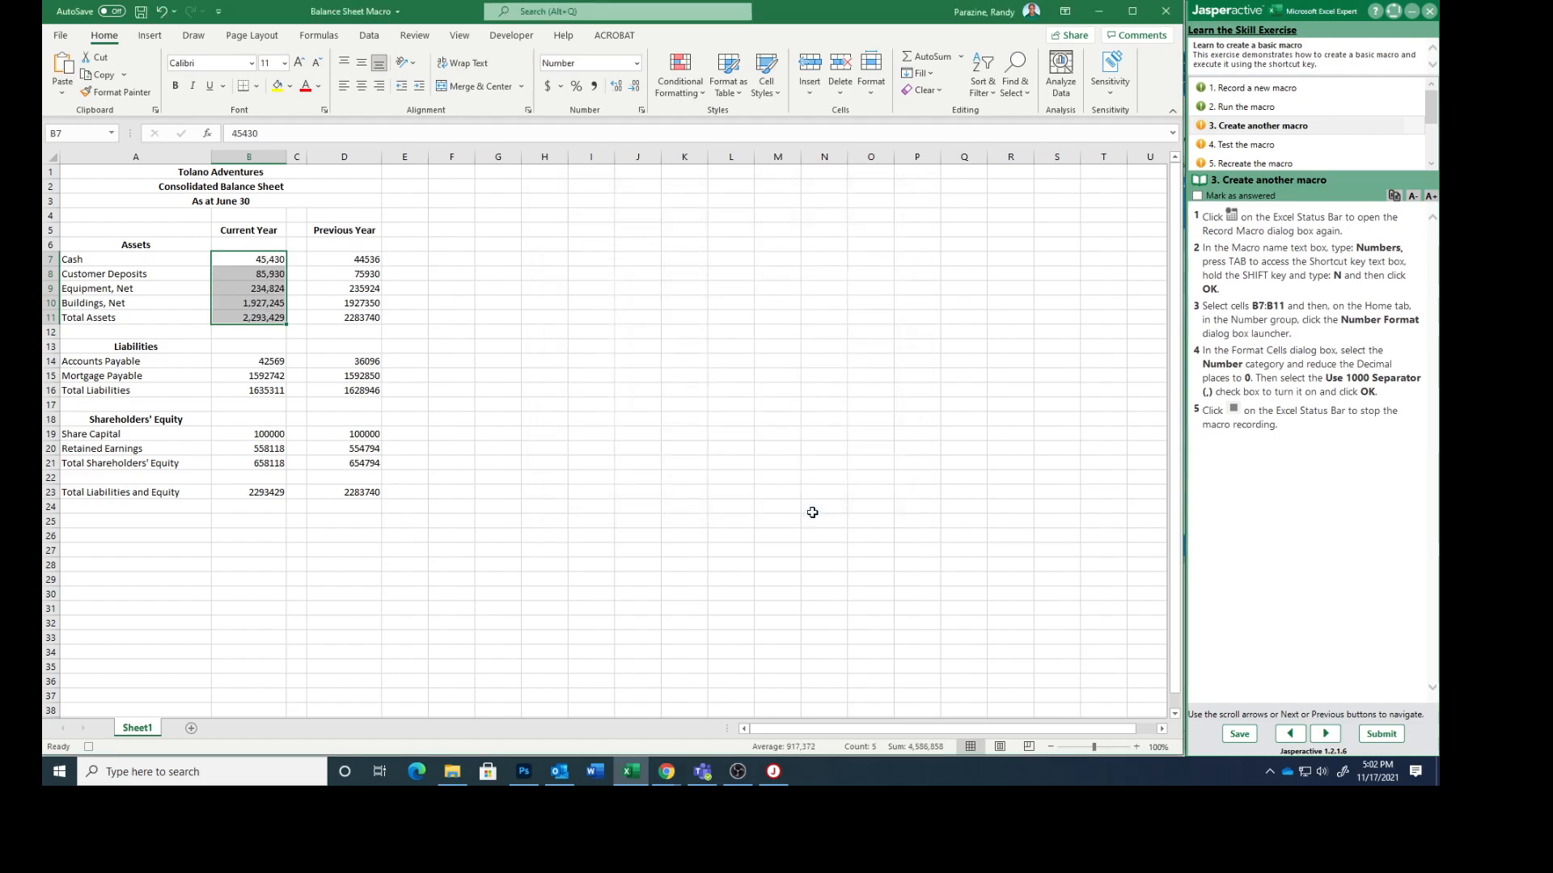
# Step: Stop recording the Numbers macro and mark the "Create another macro" task as answered, advancing to task 4
pyautogui.click(89, 748)
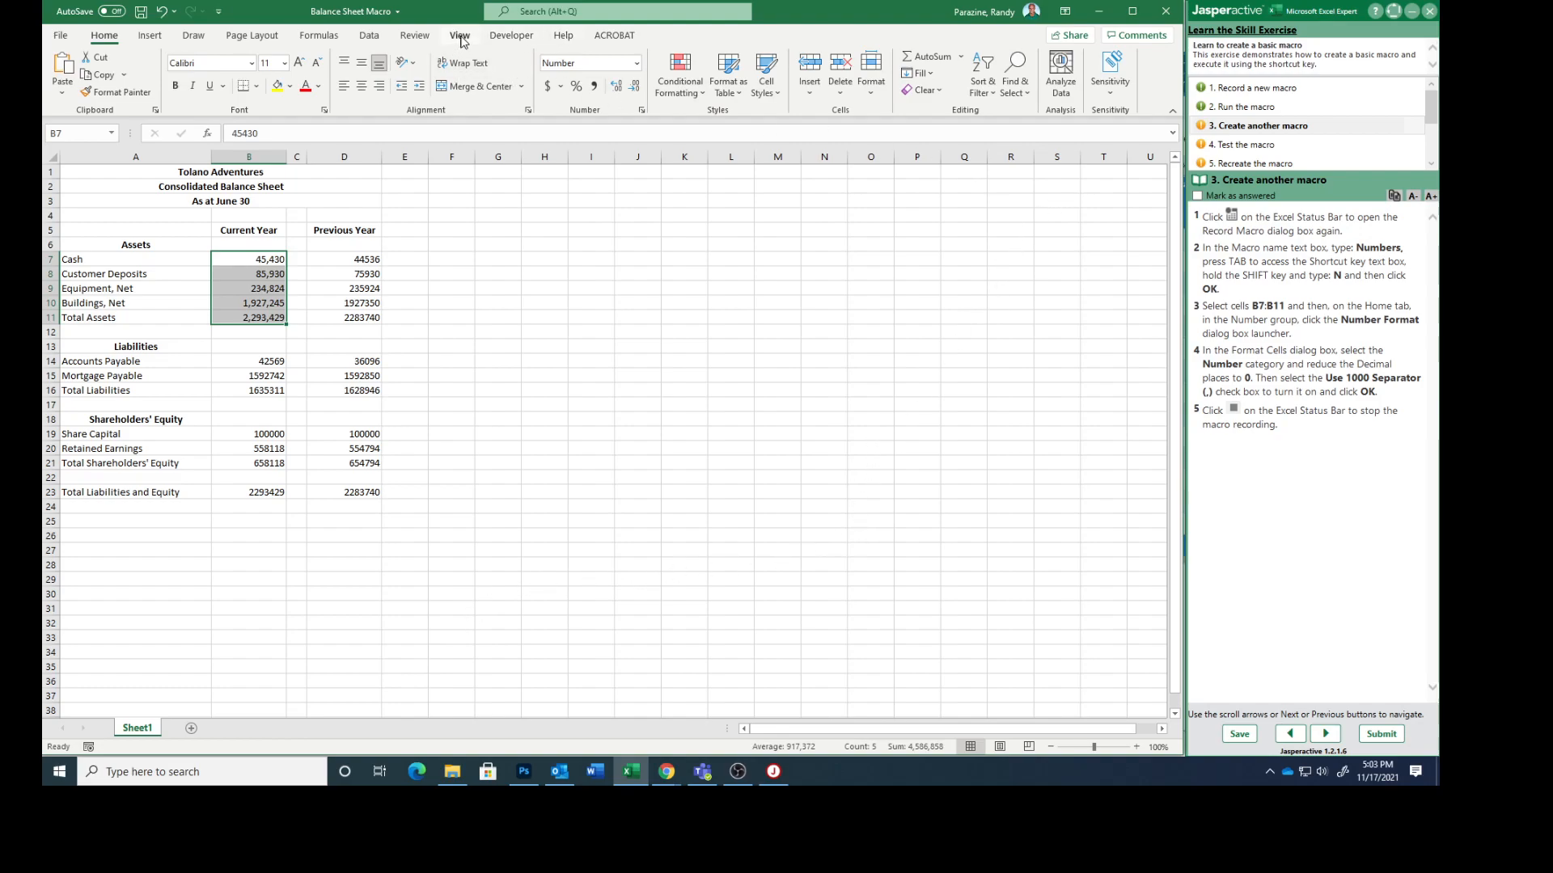
pyautogui.click(459, 37)
pyautogui.click(976, 94)
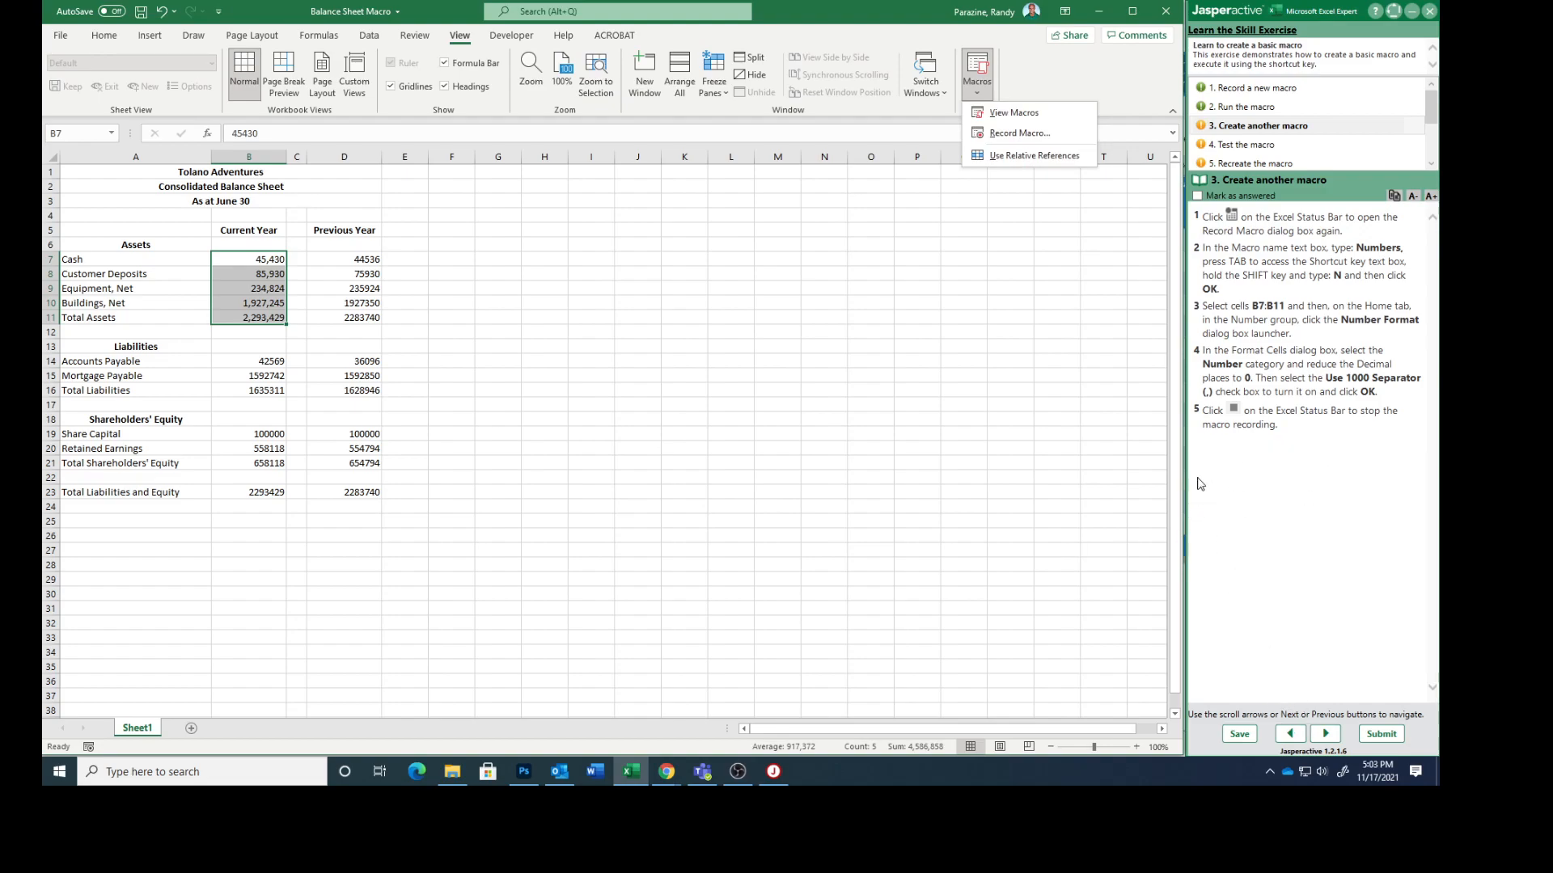
pyautogui.click(1197, 196)
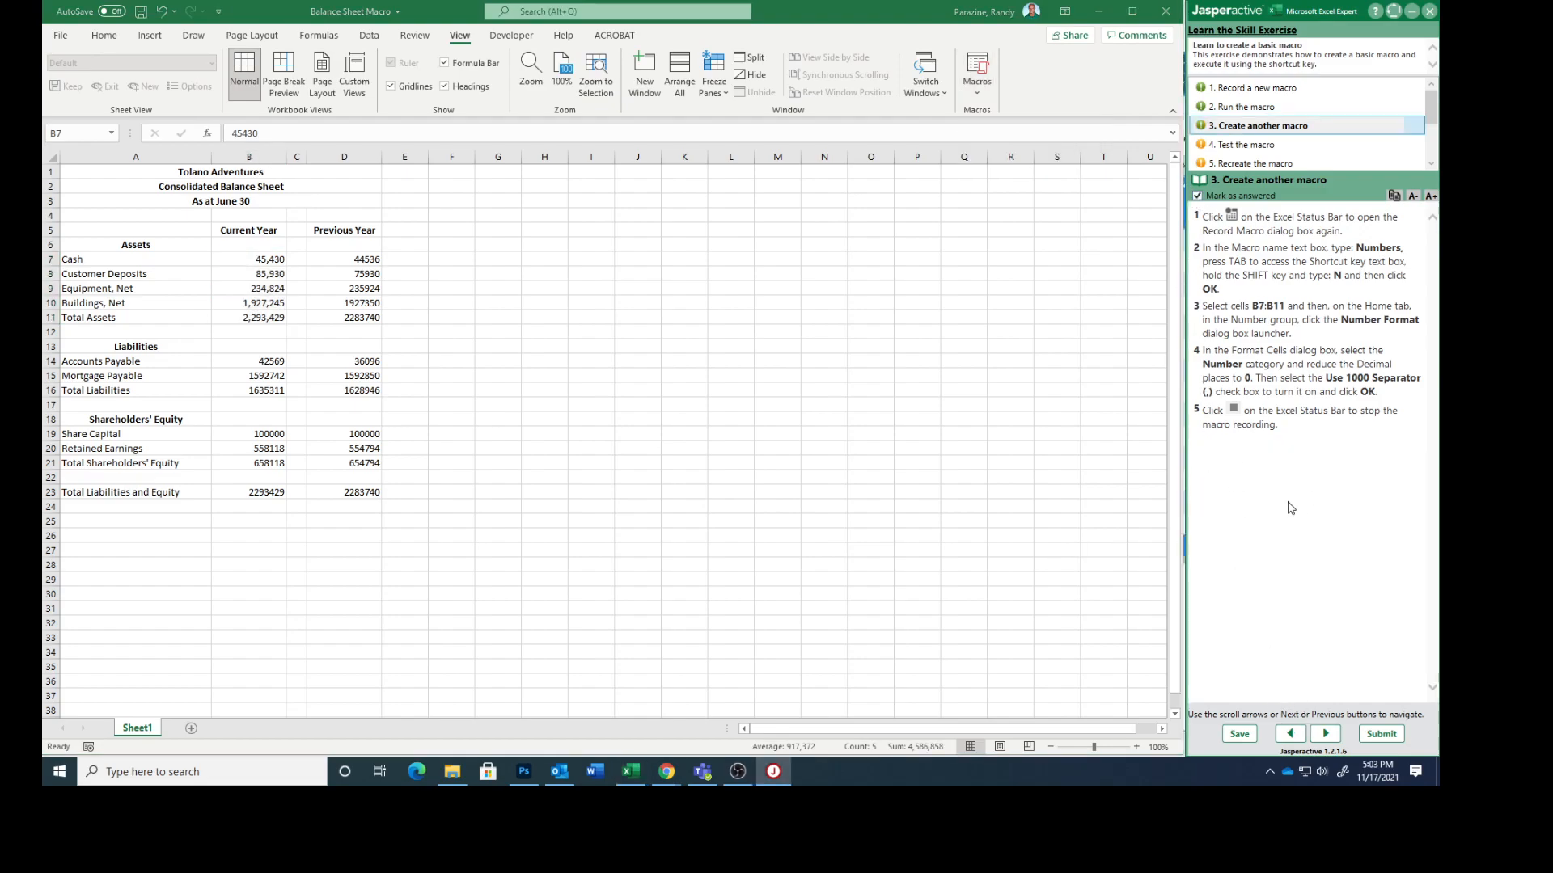
pyautogui.click(1323, 734)
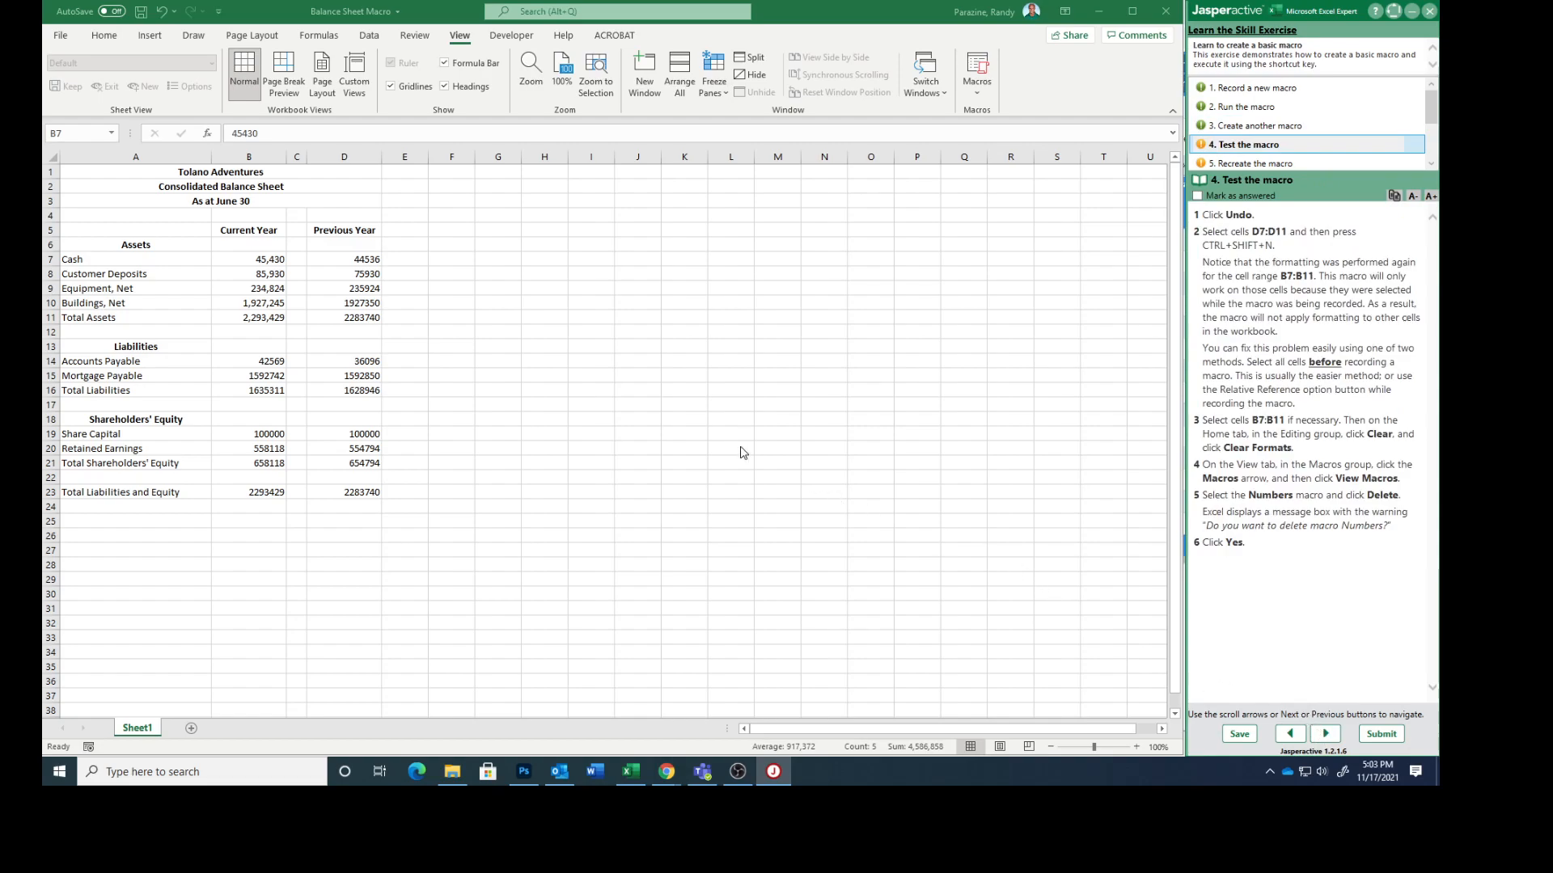
# Step: Undo the number formatting of B7:B11 and run the Numbers macro with cells D7:D11 selected
pyautogui.click(162, 14)
pyautogui.click(161, 14)
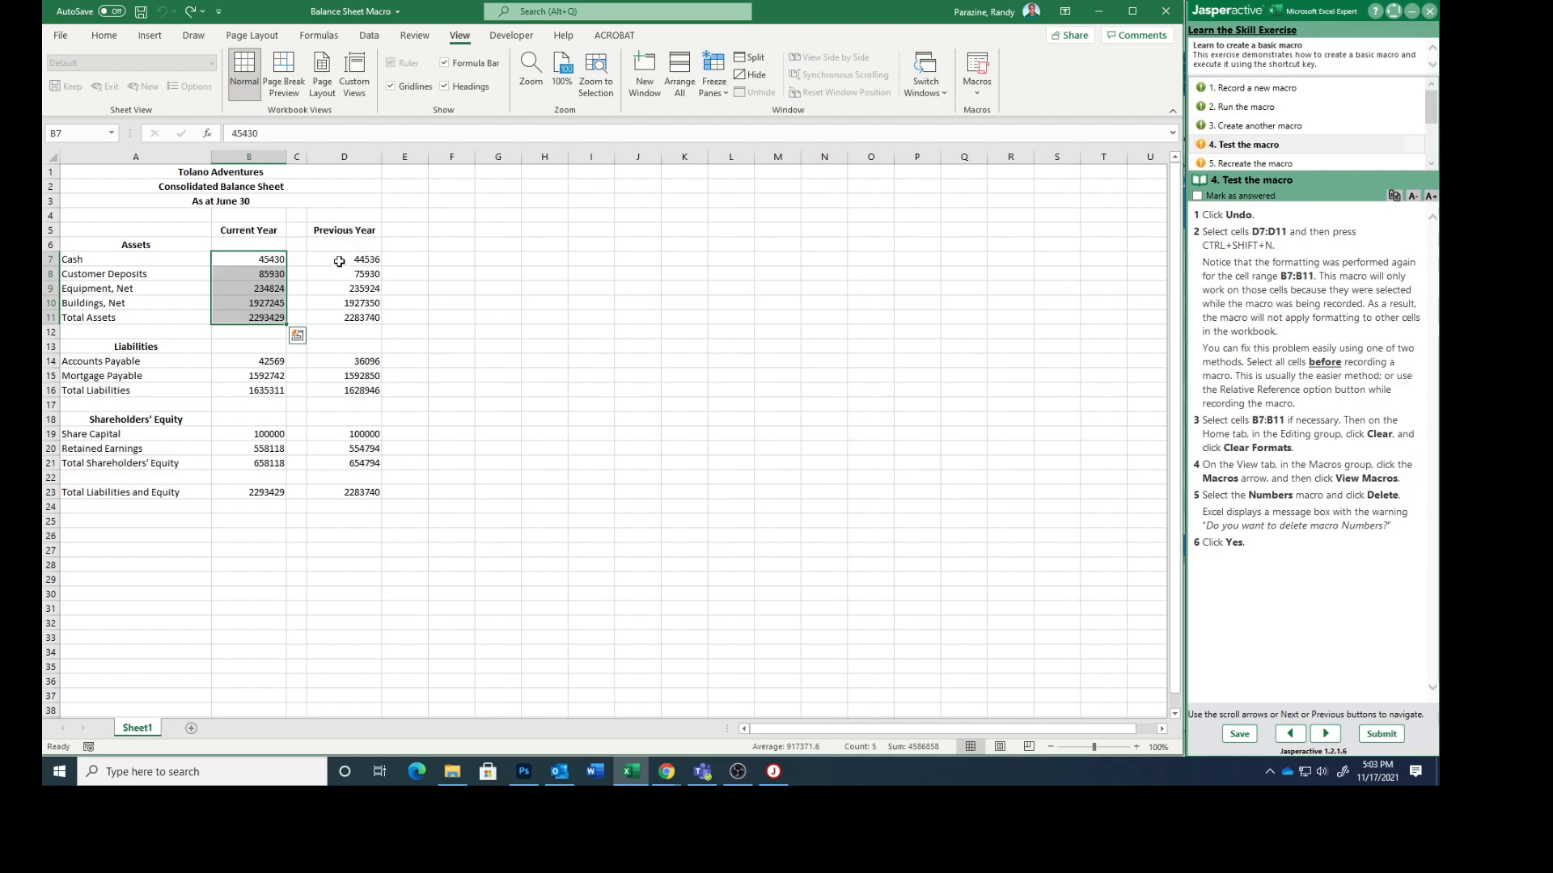
pyautogui.click(338, 260)
pyautogui.moveTo(338, 261); pyautogui.dragTo(329, 318)
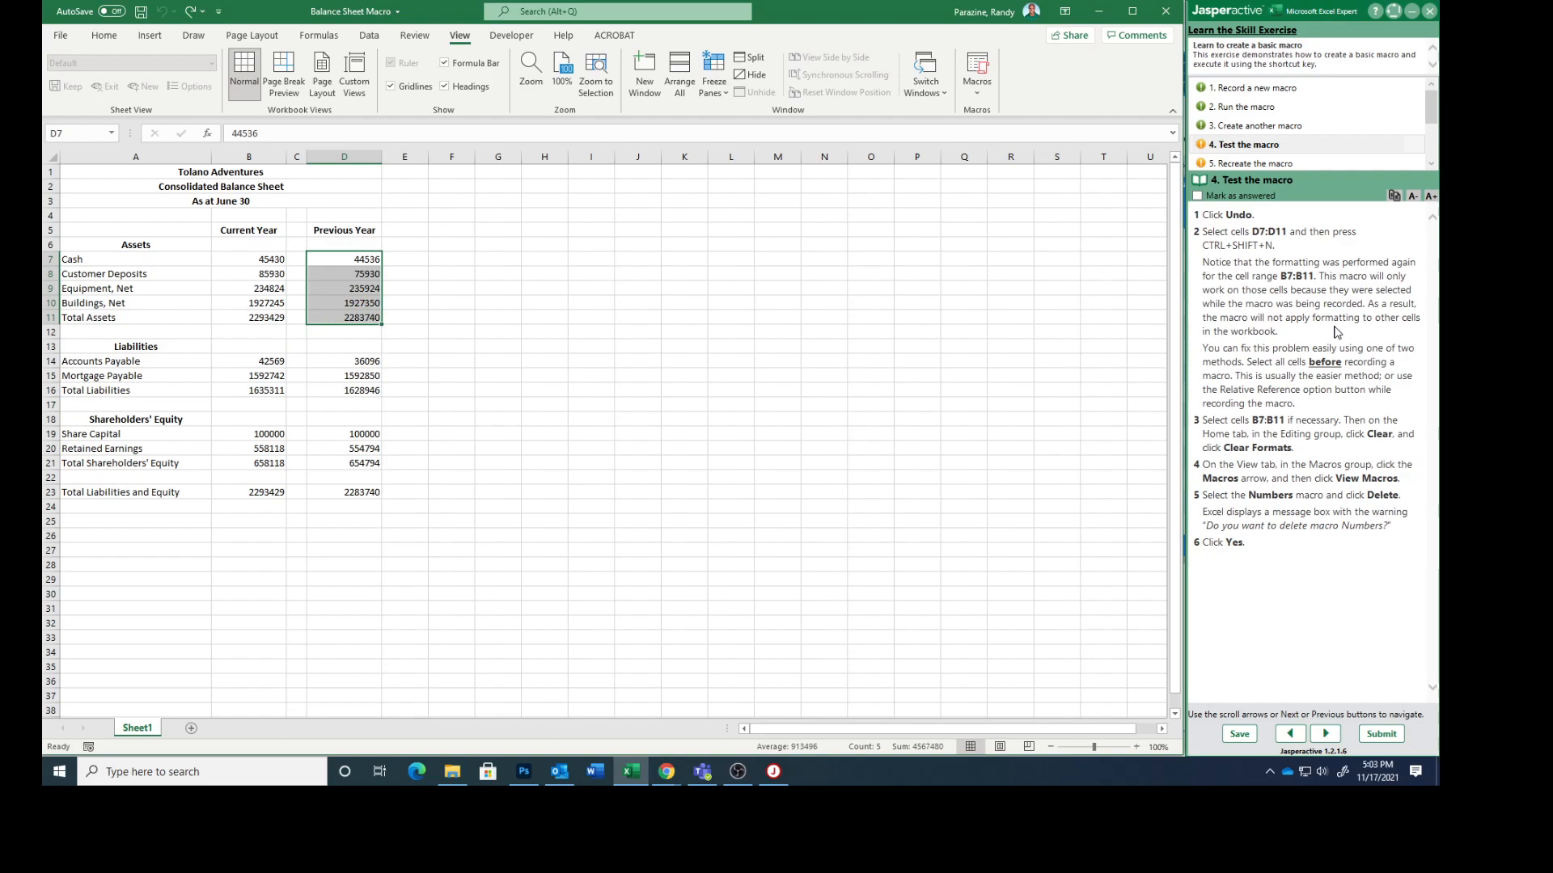
pyautogui.hotkey('ctrl', 'shift', 'n')
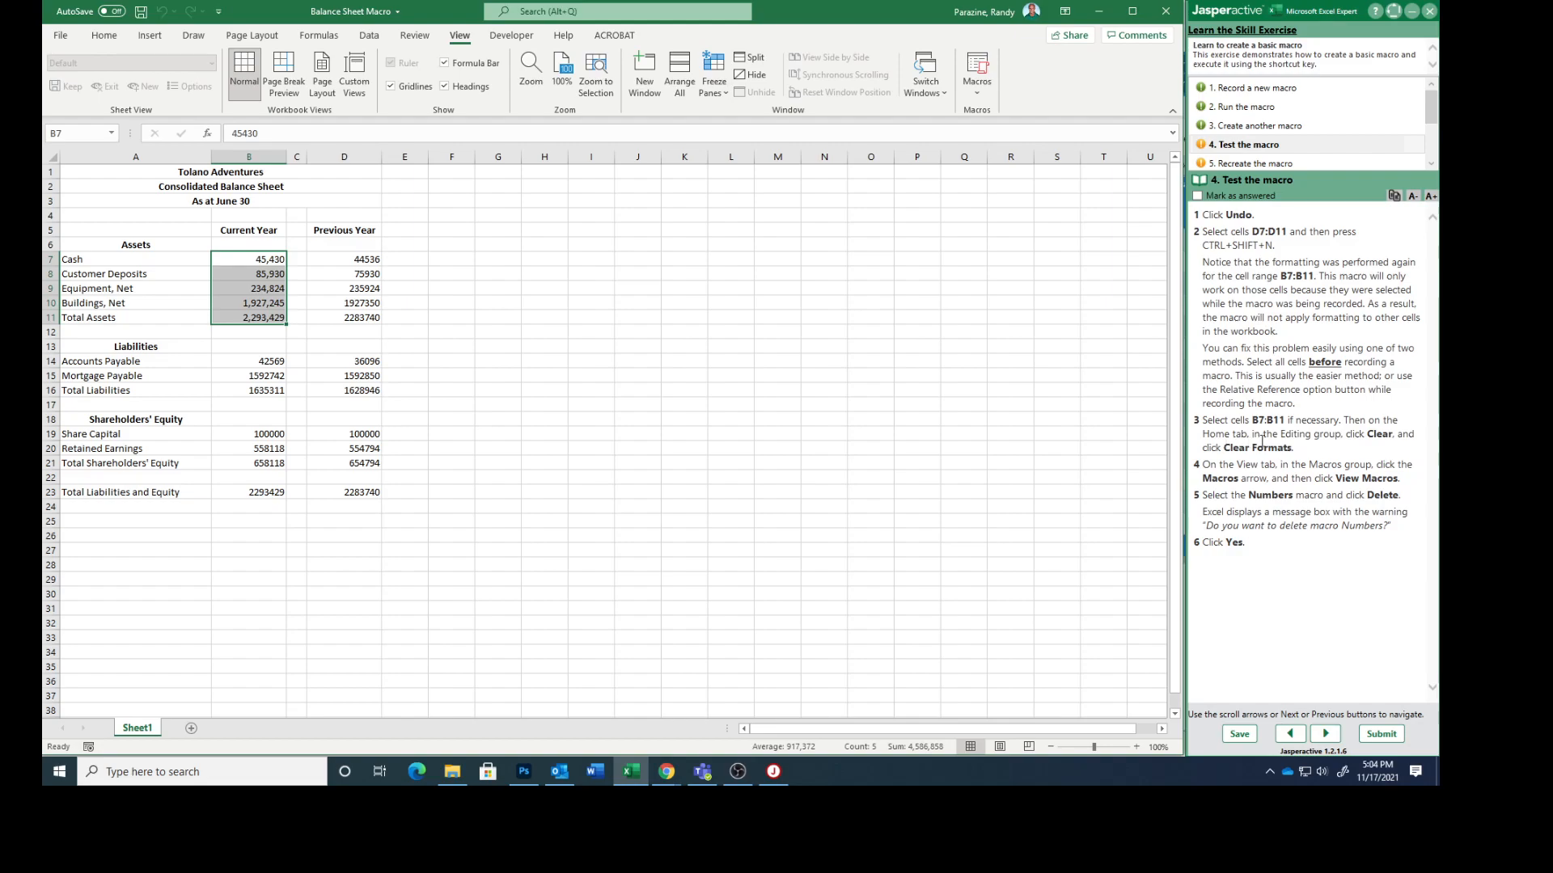
# Step: Clear the formats from cells B7:B11
pyautogui.click(102, 35)
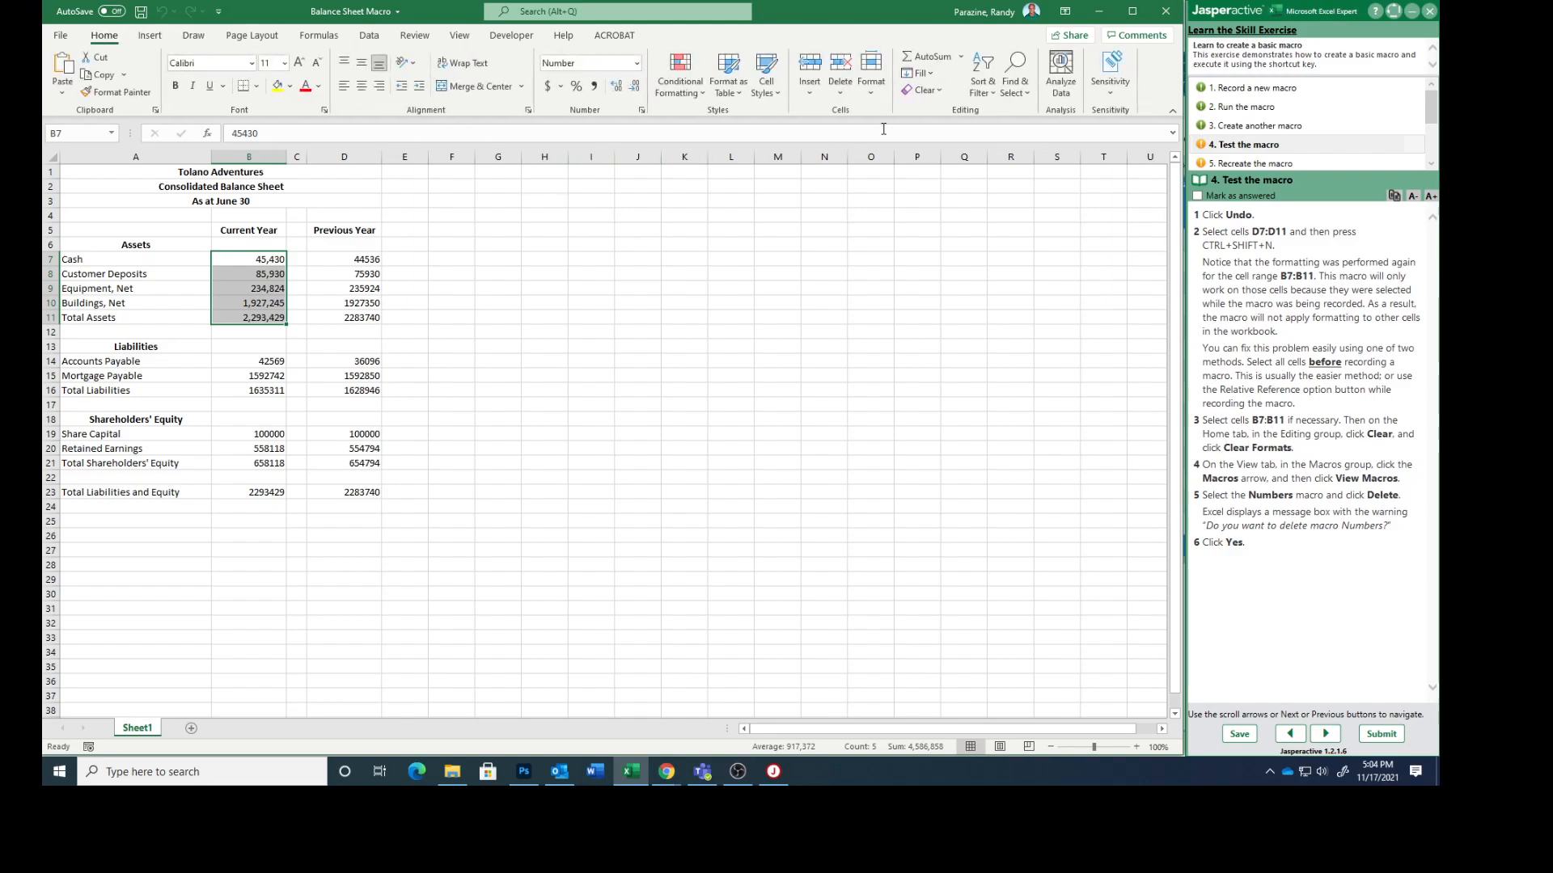
pyautogui.click(938, 91)
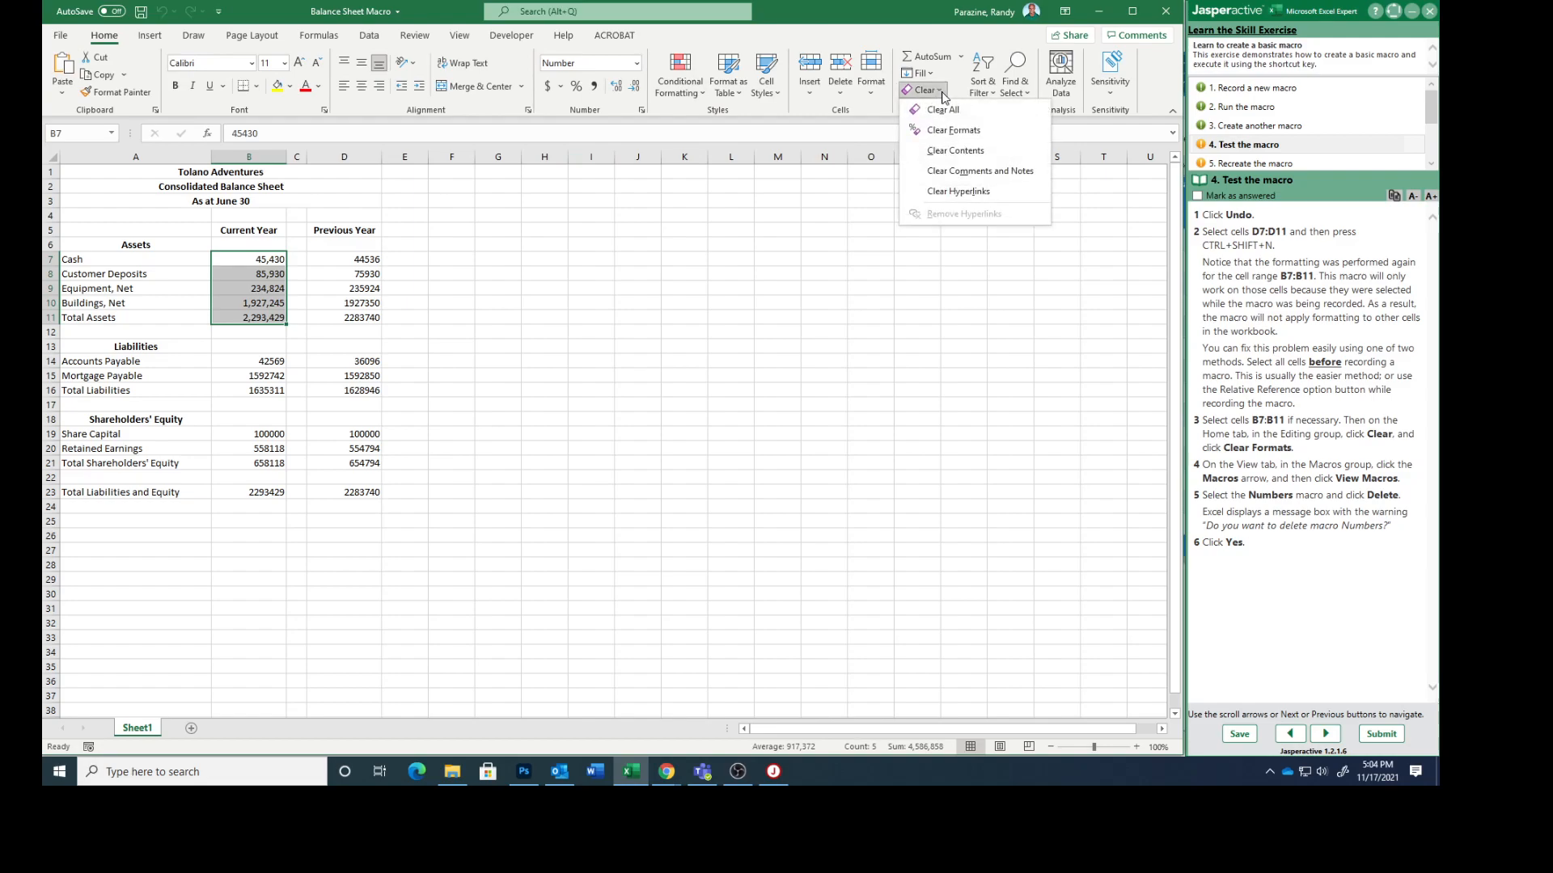
pyautogui.click(948, 132)
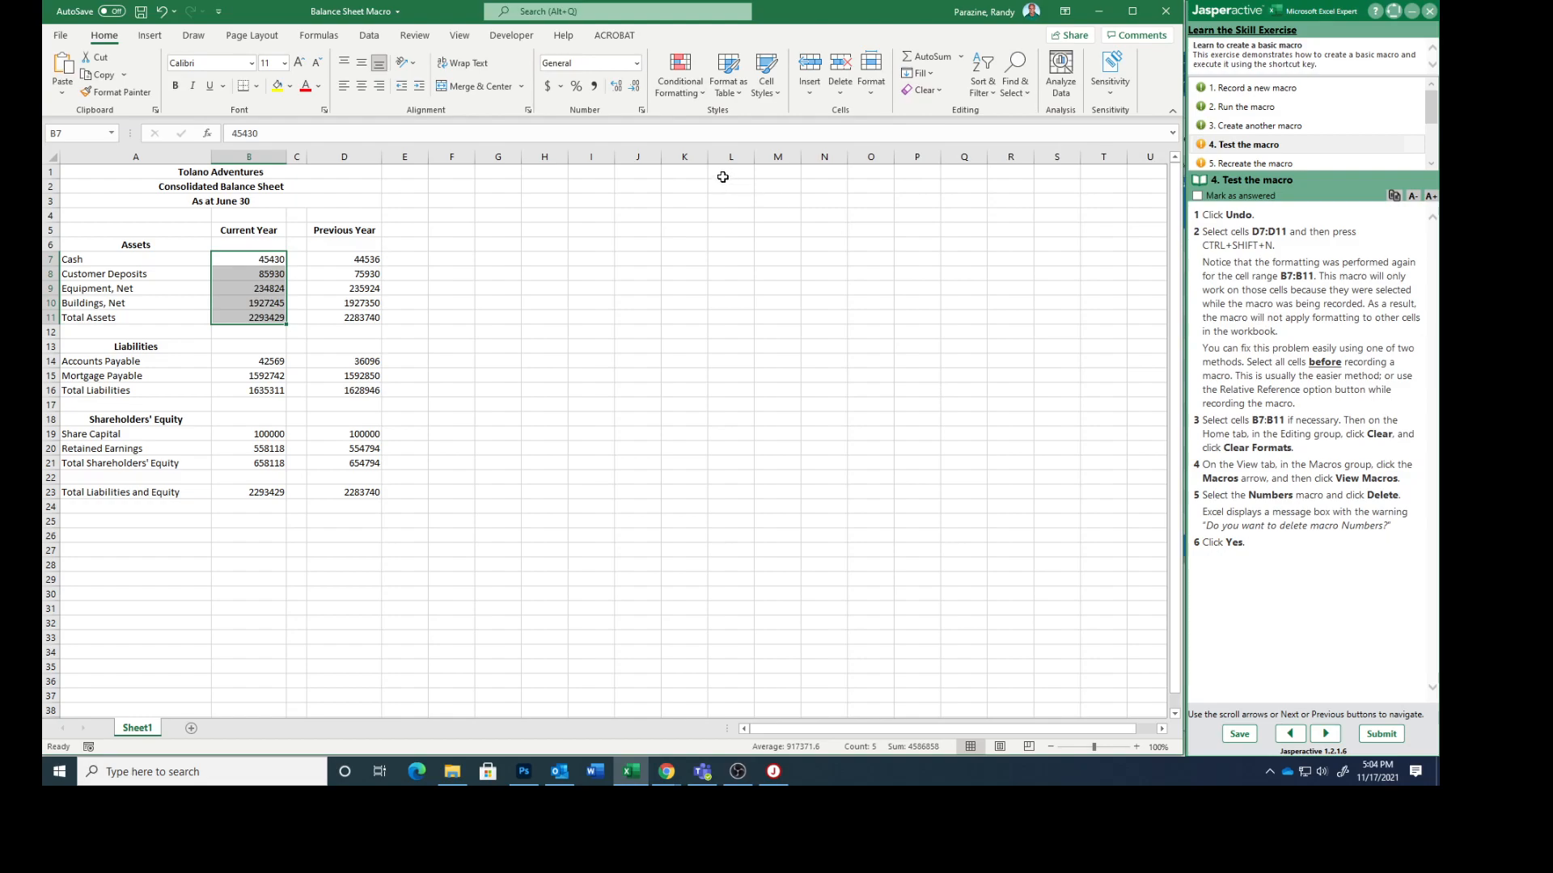
# Step: Delete the Numbers macro and mark the "Test the macro" task as answered, advancing to task 5
pyautogui.click(459, 35)
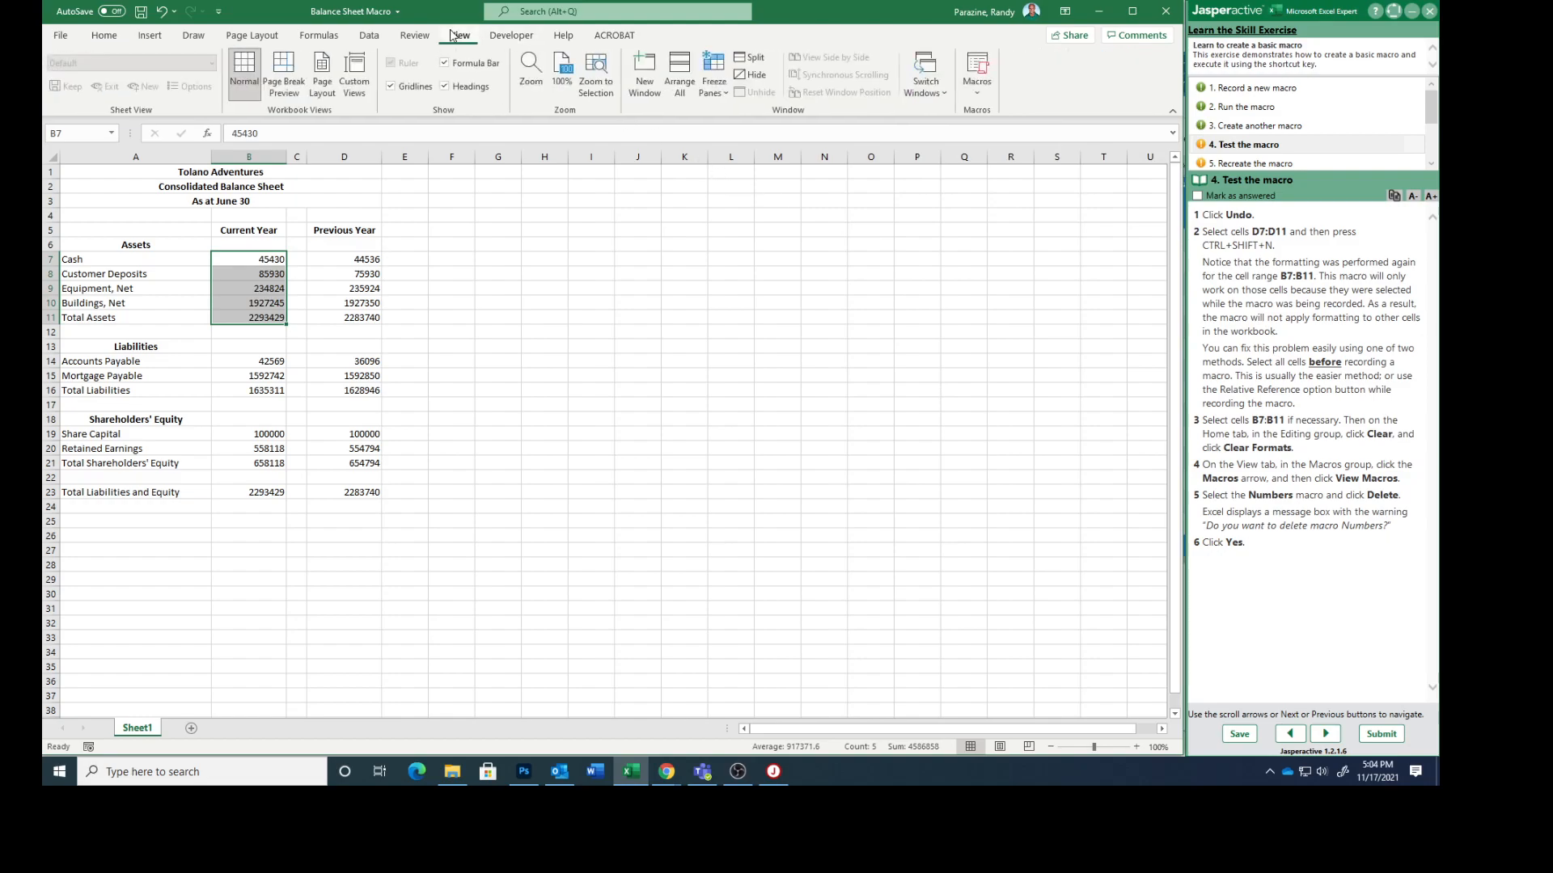
pyautogui.click(985, 100)
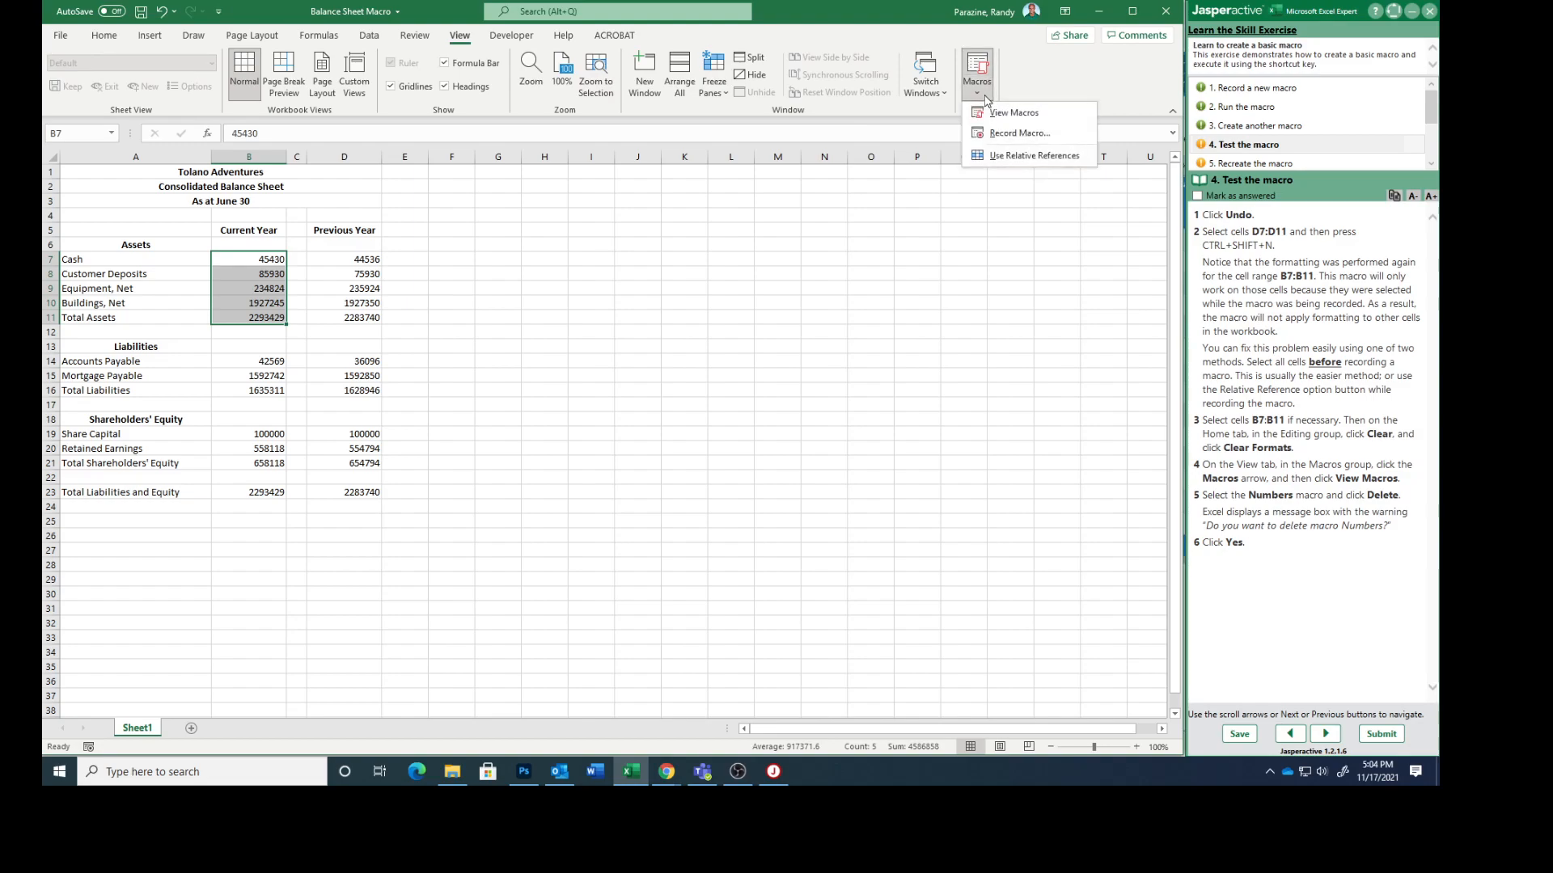
pyautogui.click(1002, 112)
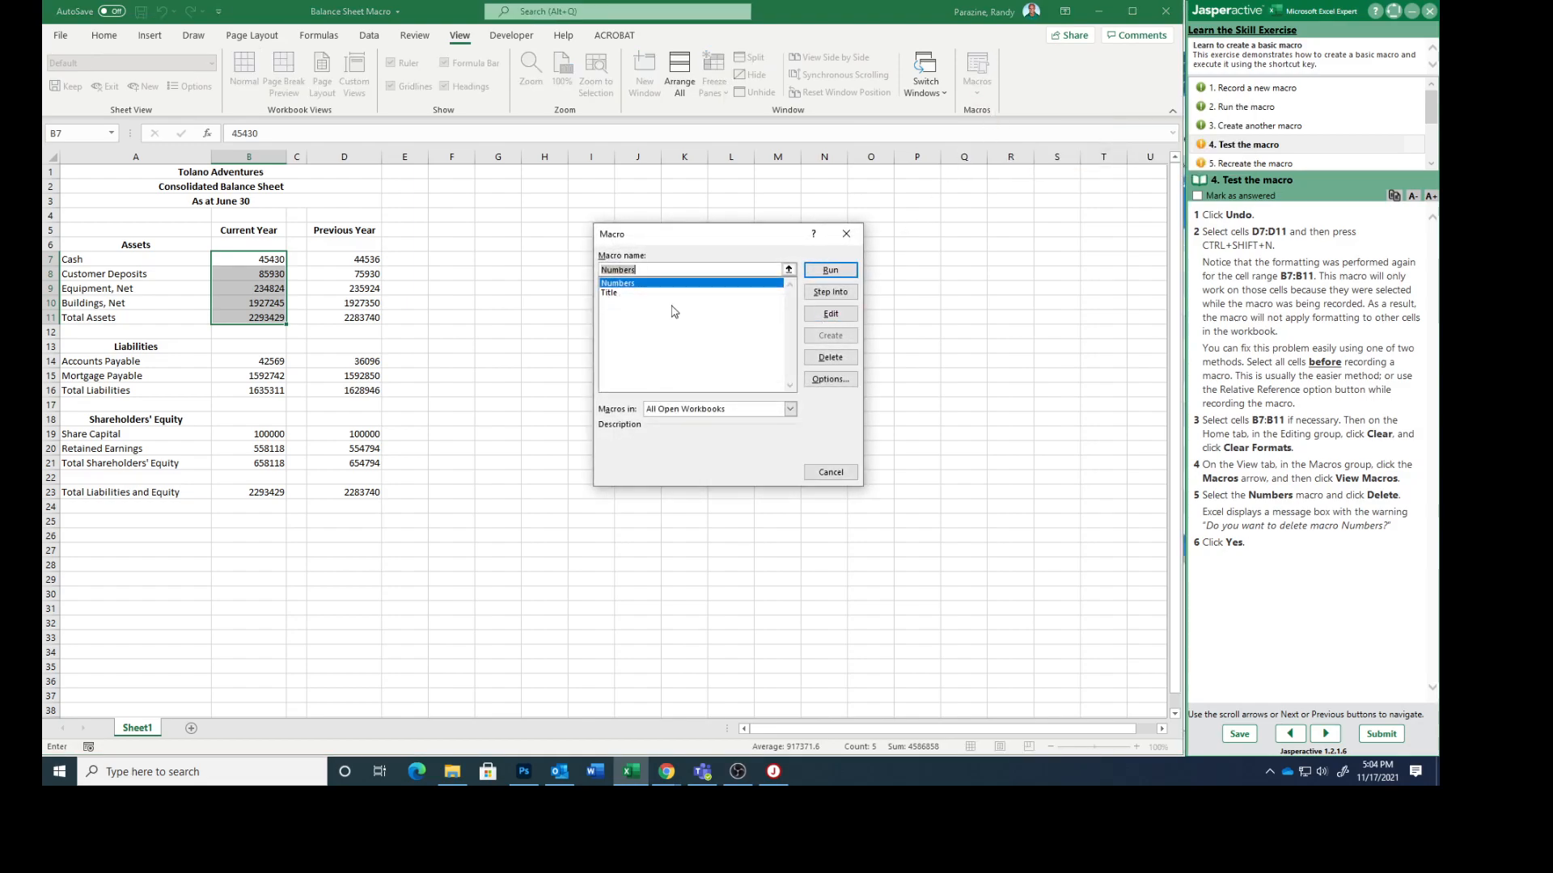
pyautogui.click(645, 284)
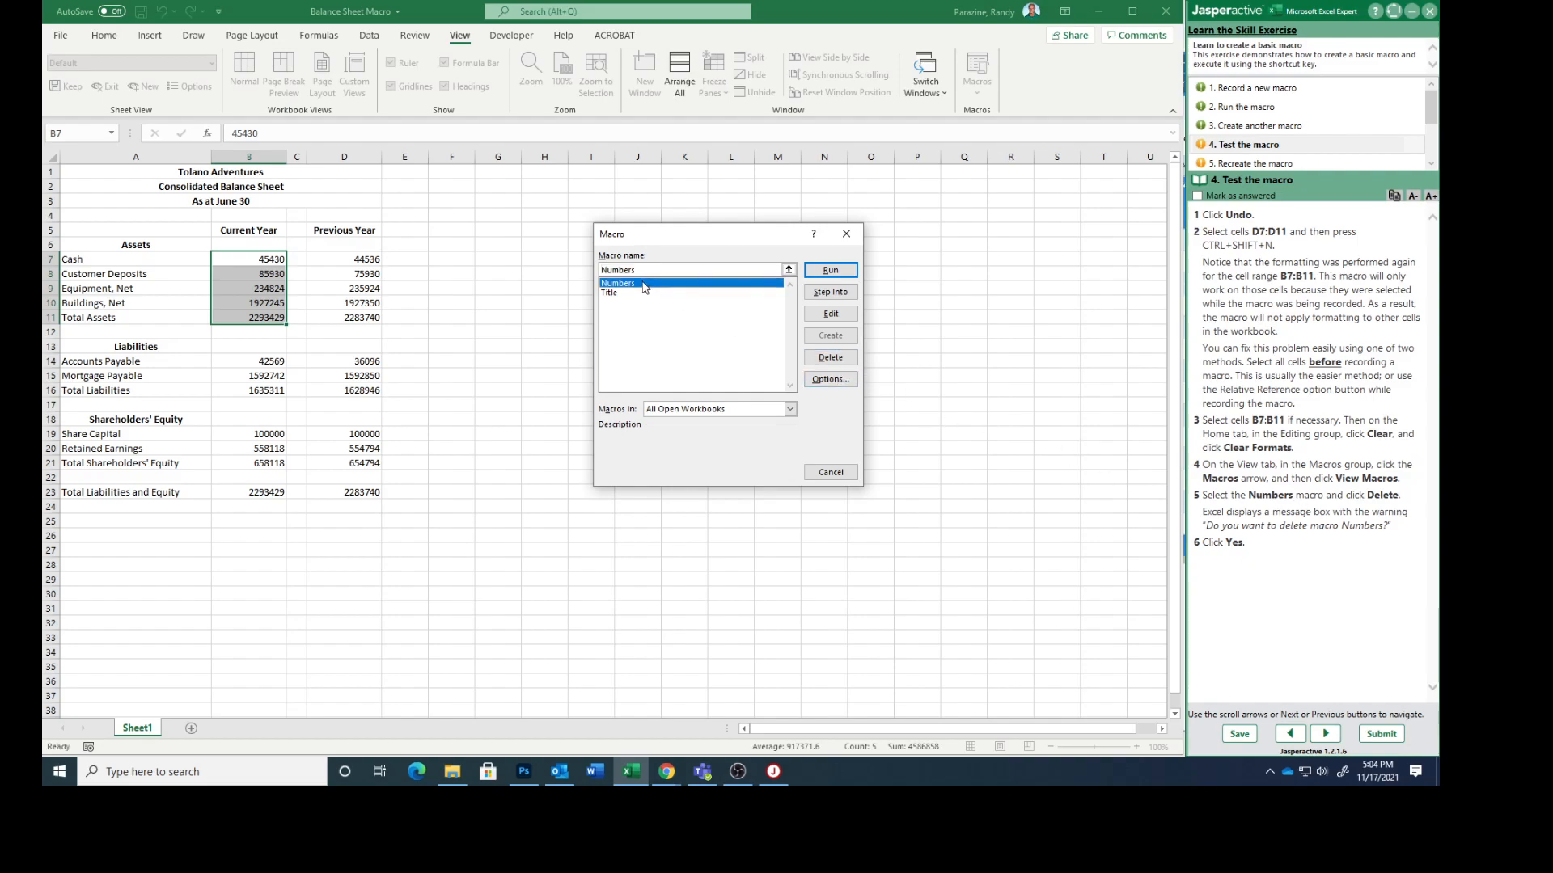
pyautogui.click(828, 358)
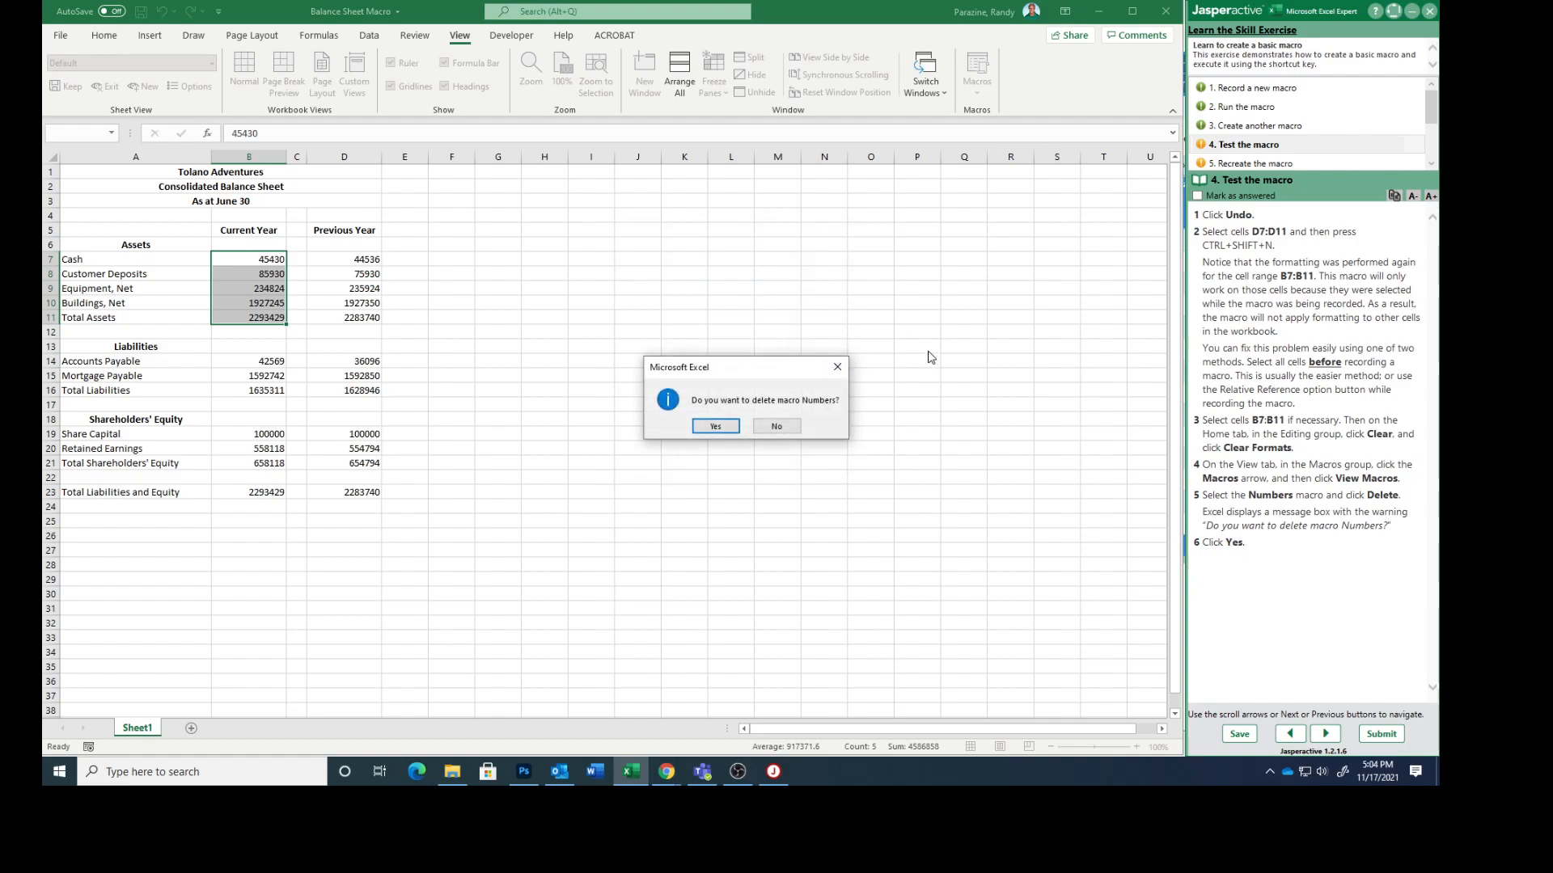
pyautogui.click(716, 426)
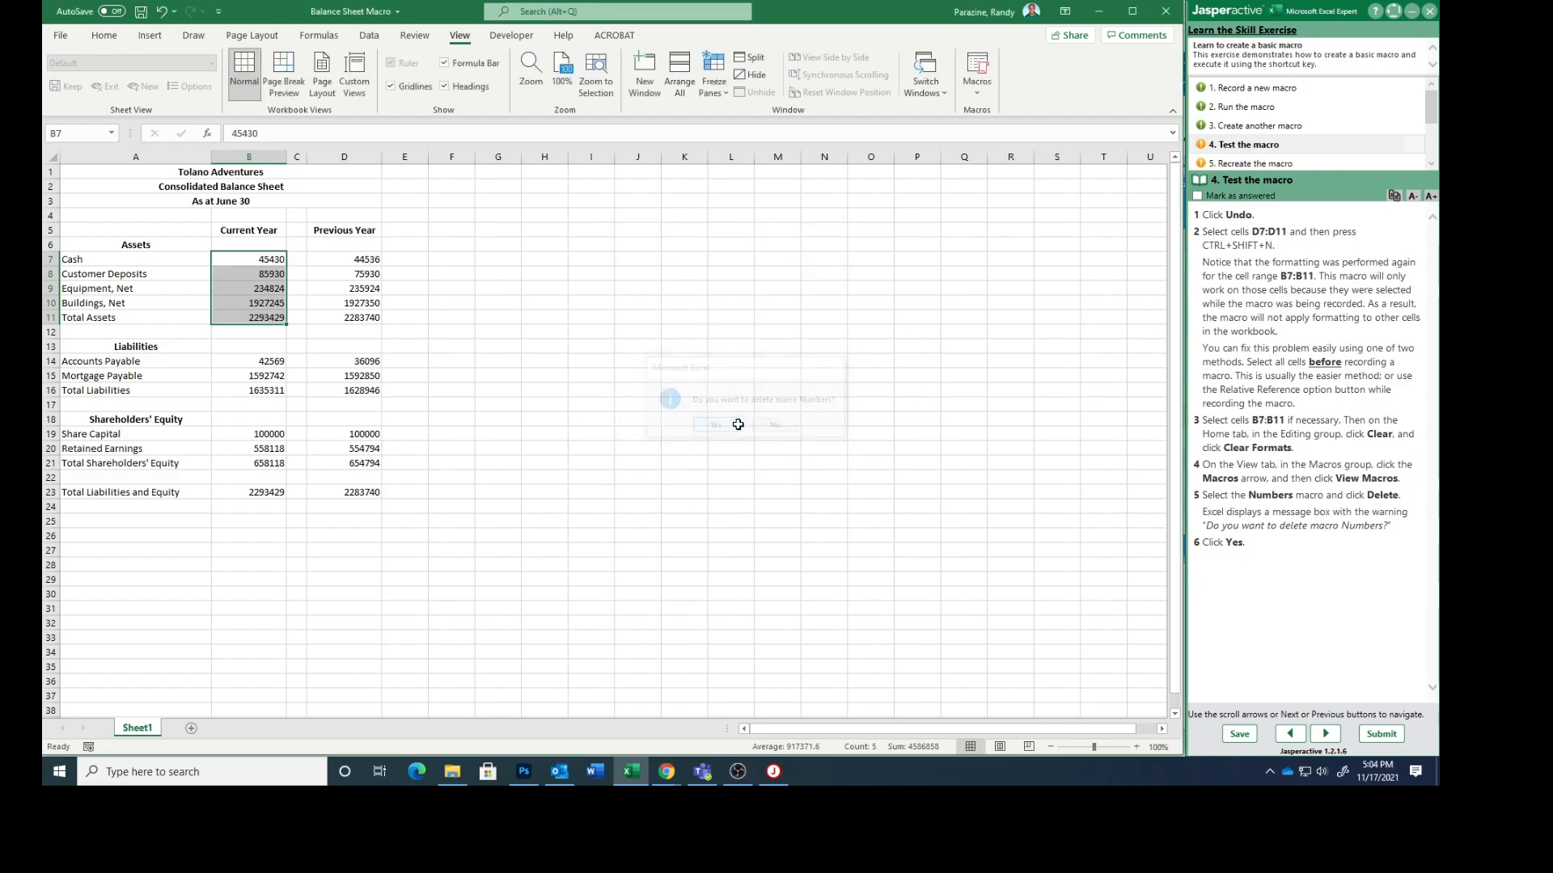
pyautogui.click(1197, 196)
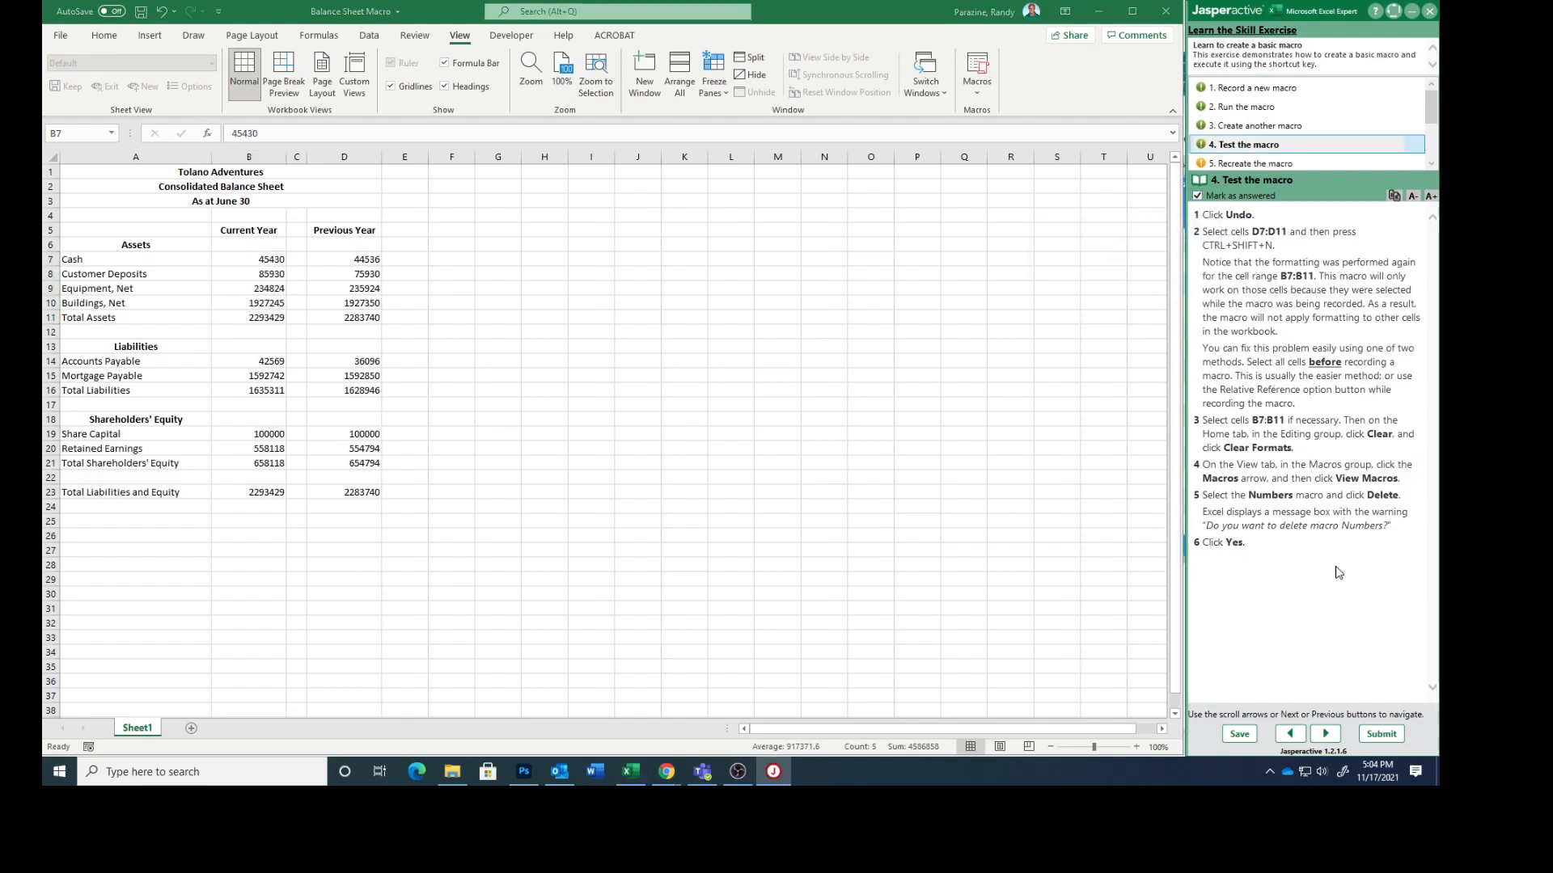
pyautogui.click(1326, 735)
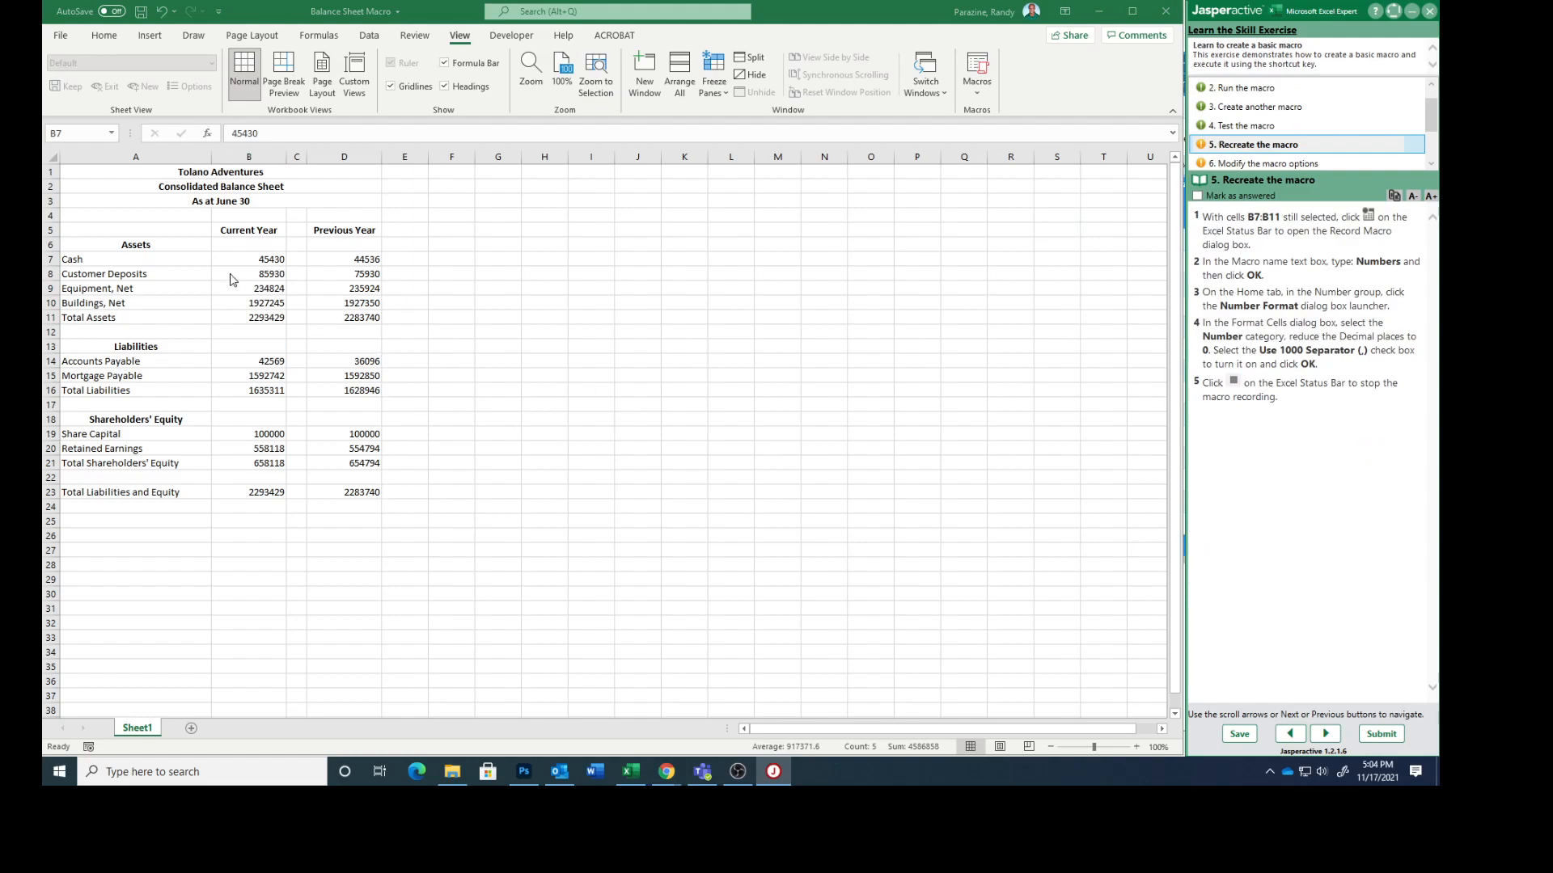
# Step: With cells B7:B11 selected, start recording a macro named Numbers stored in this workbook, without a shortcut key
pyautogui.click(257, 259)
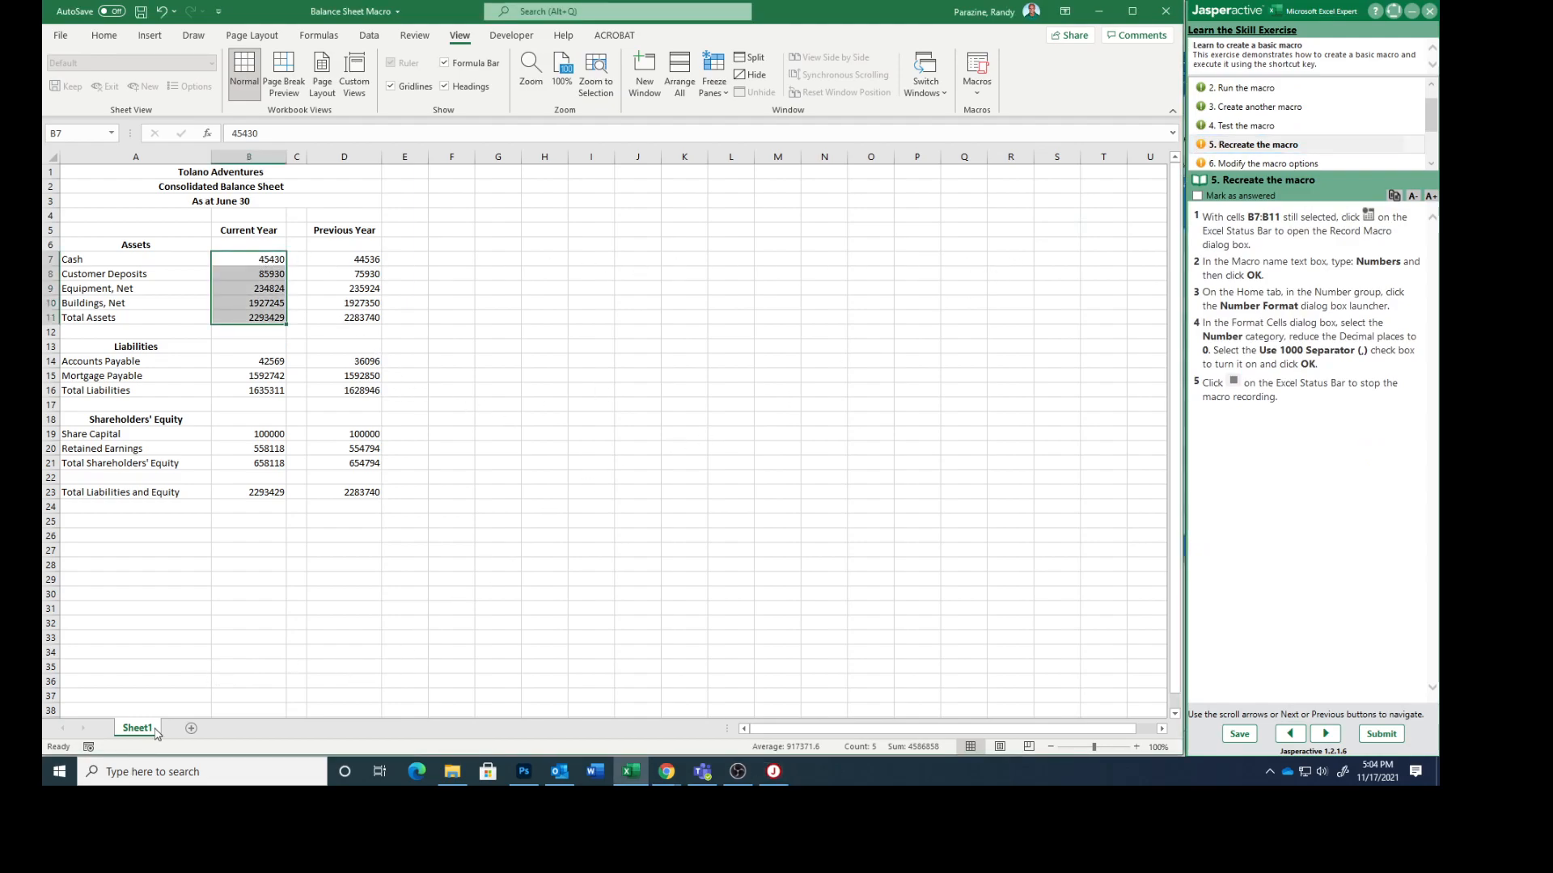
pyautogui.click(88, 746)
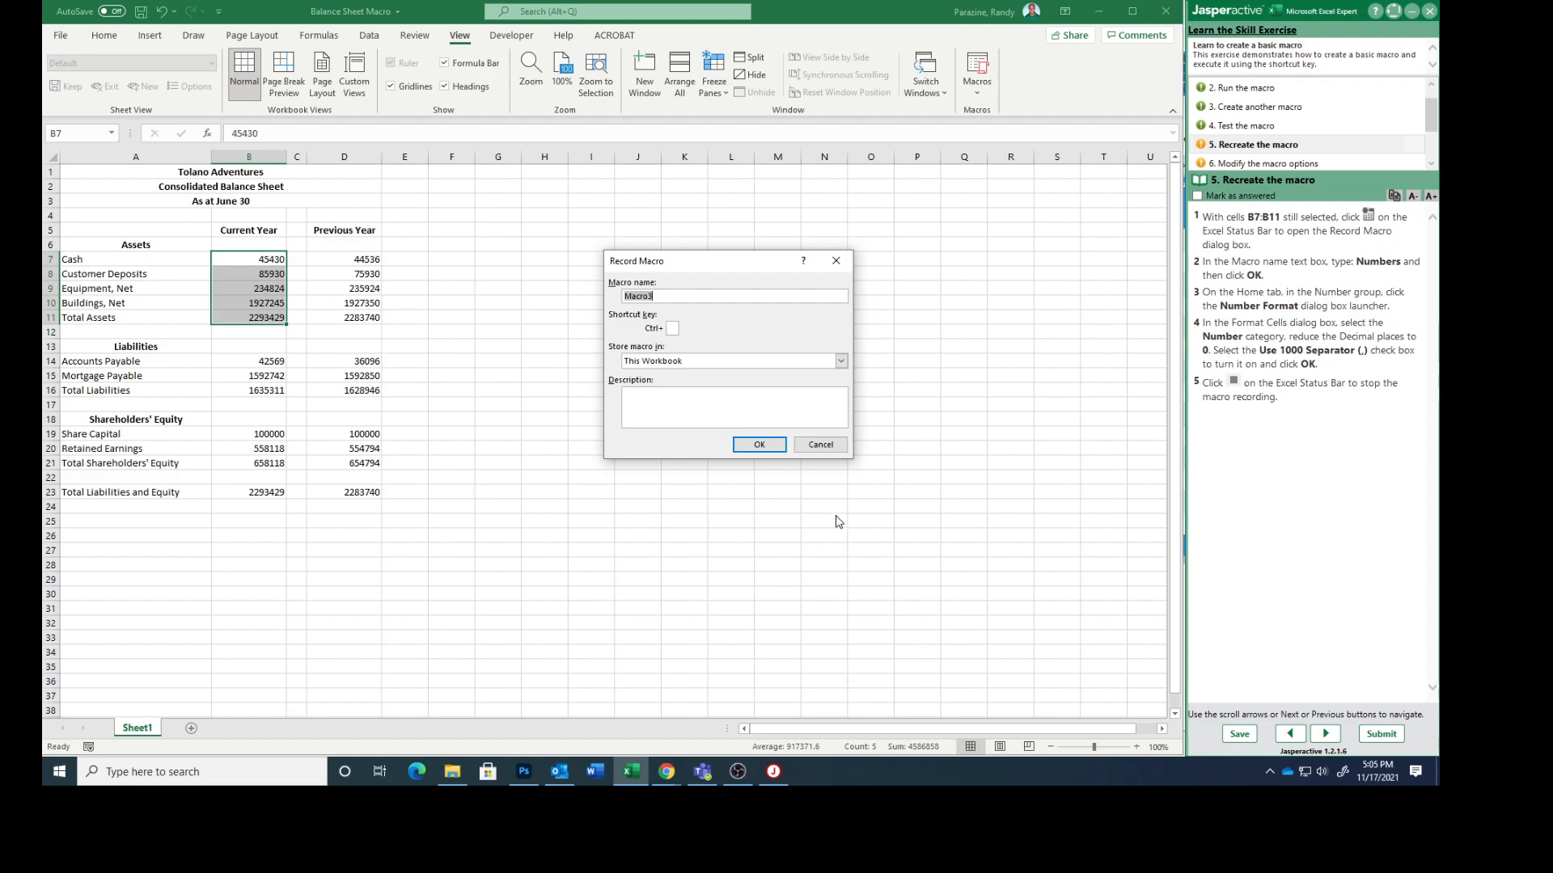
pyautogui.write('N')
pyautogui.click(759, 446)
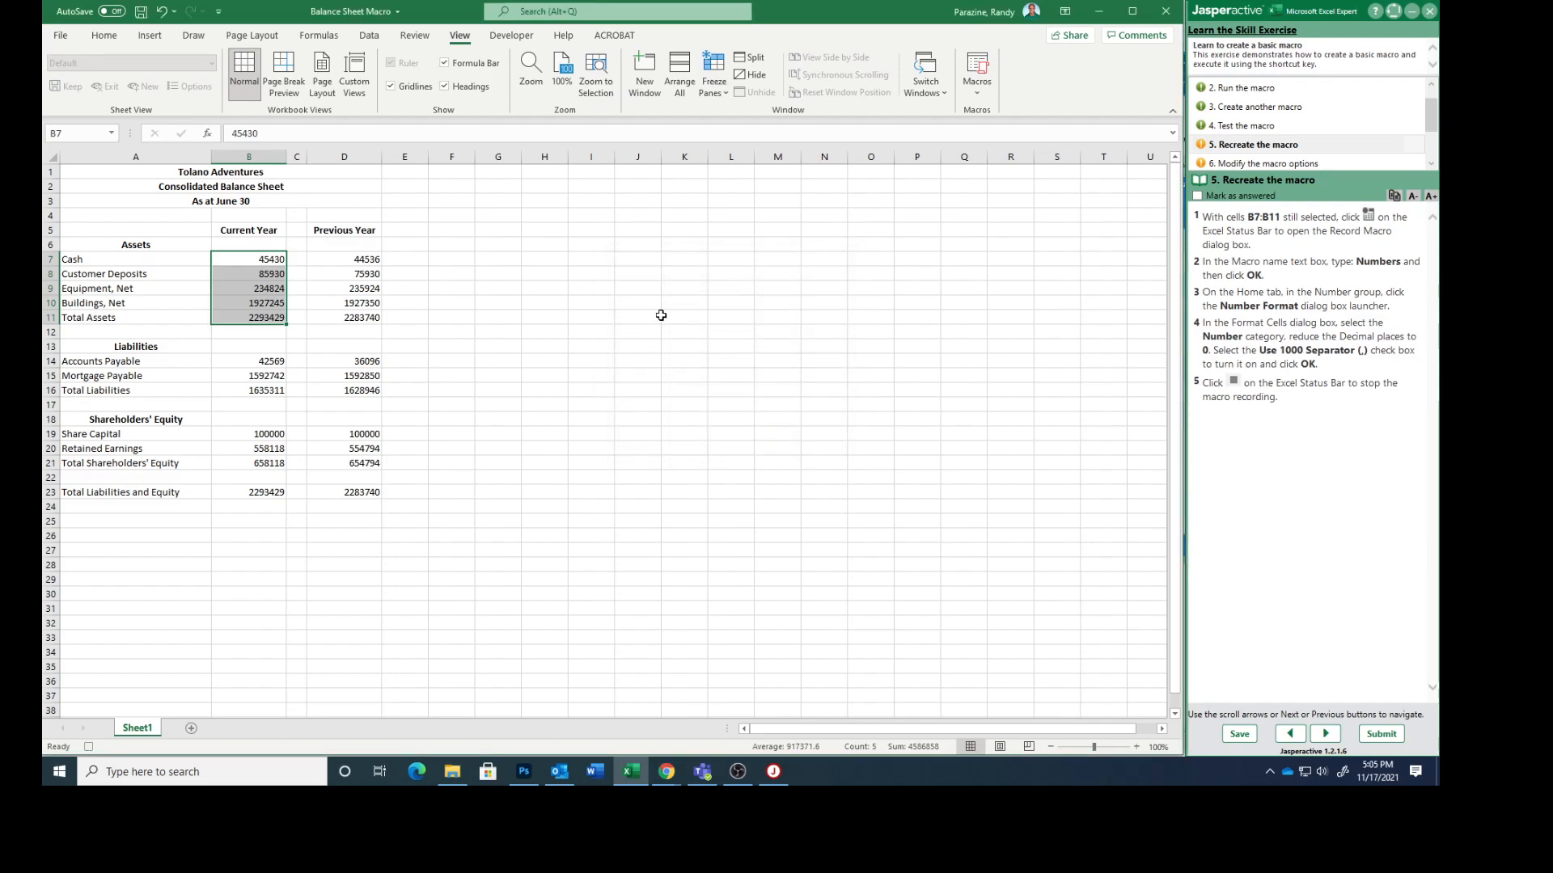
# Step: Apply the Number category with 0 decimal places and the 1000 separator to the selected cells B7:B11
pyautogui.click(104, 37)
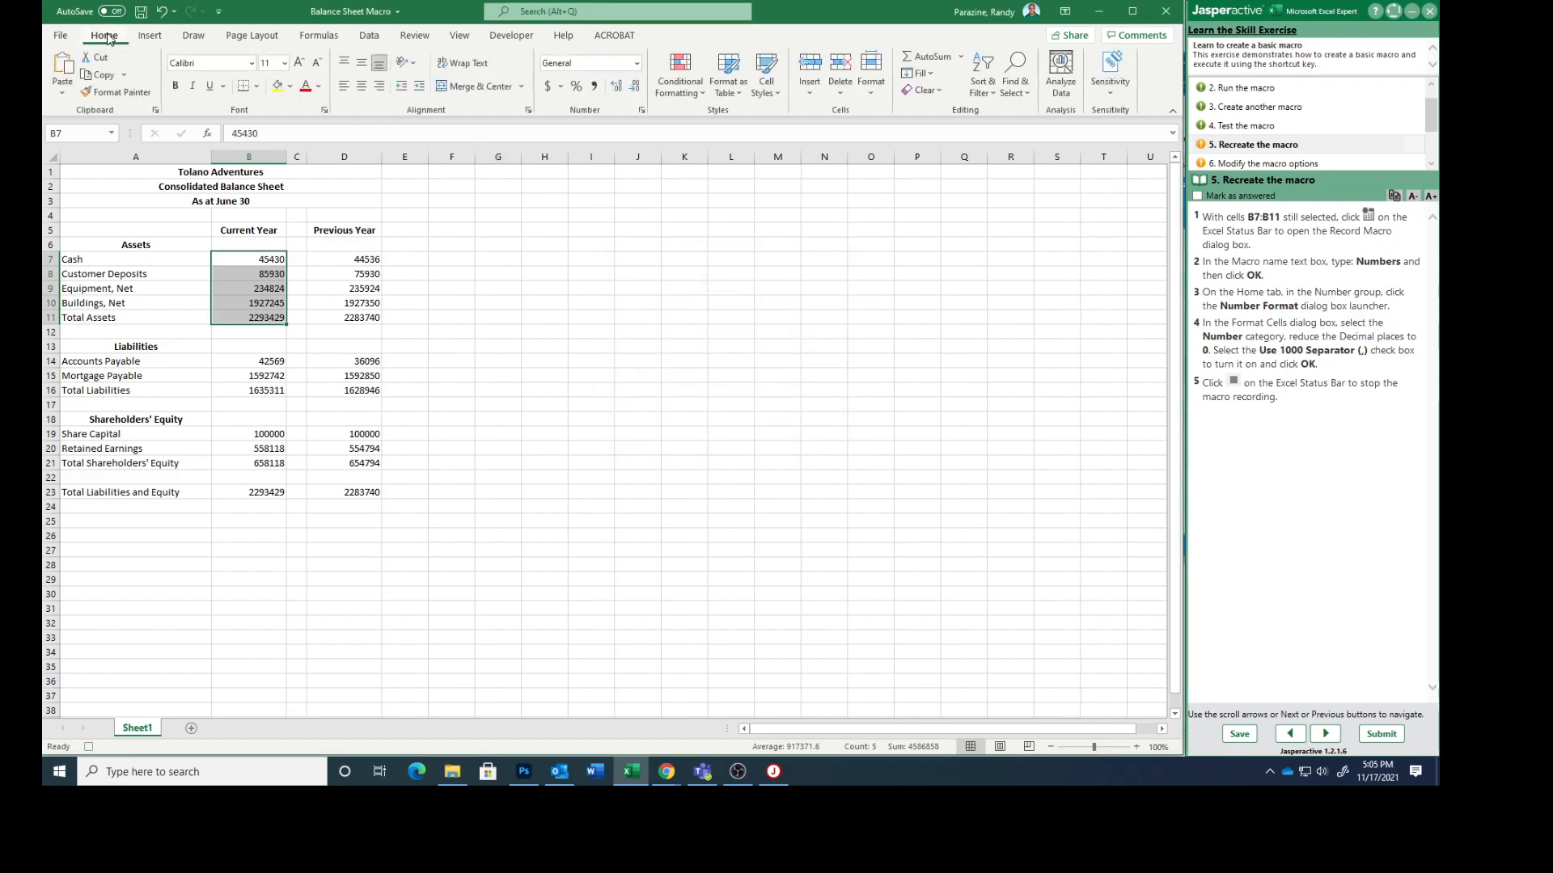
pyautogui.click(528, 111)
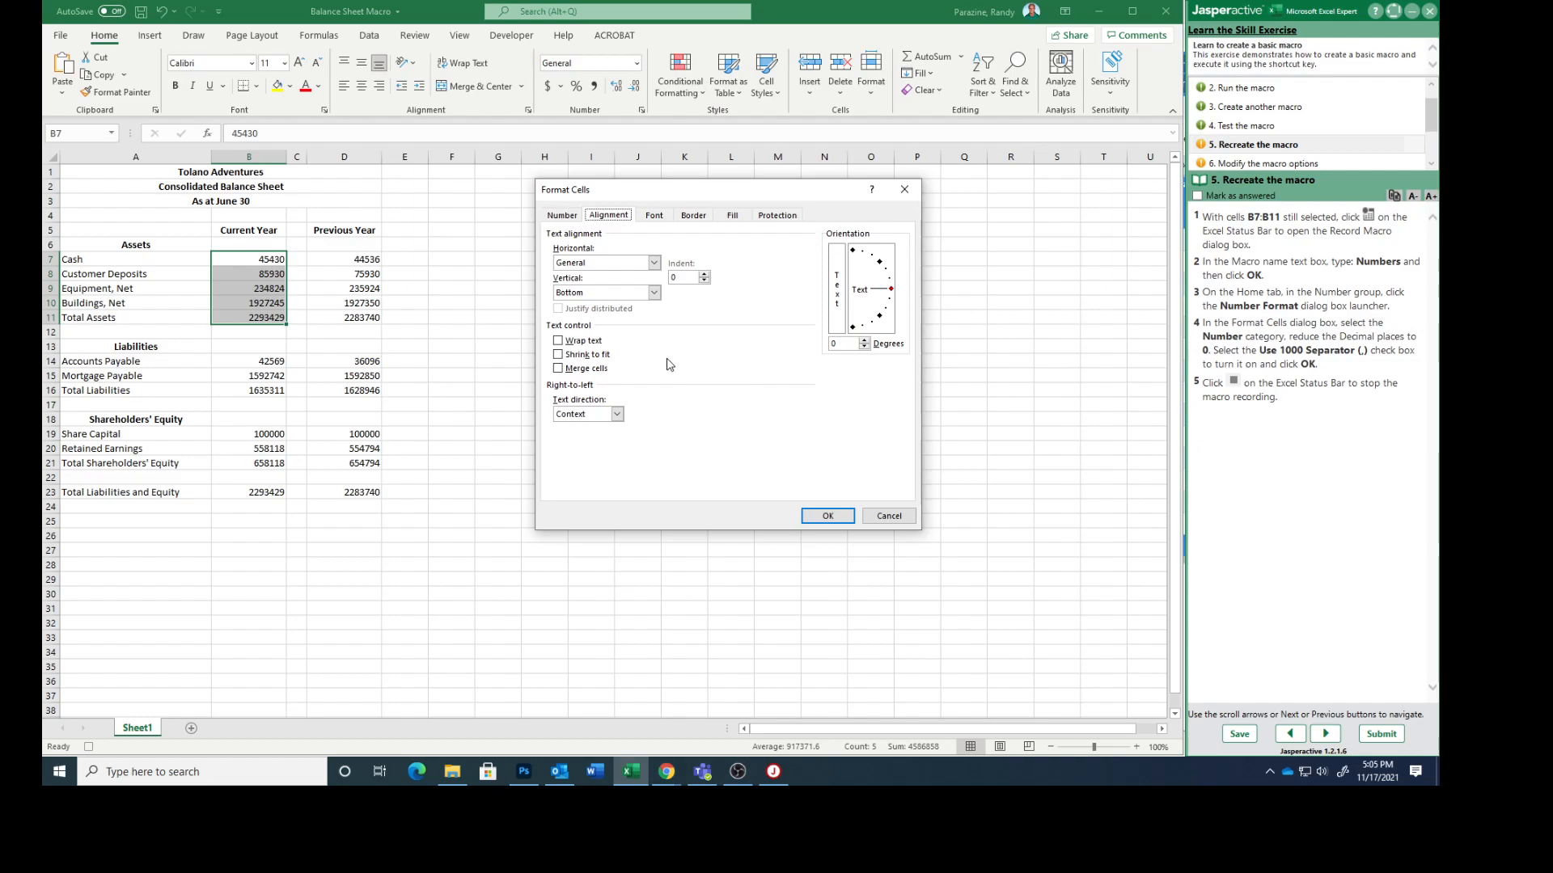
pyautogui.click(557, 216)
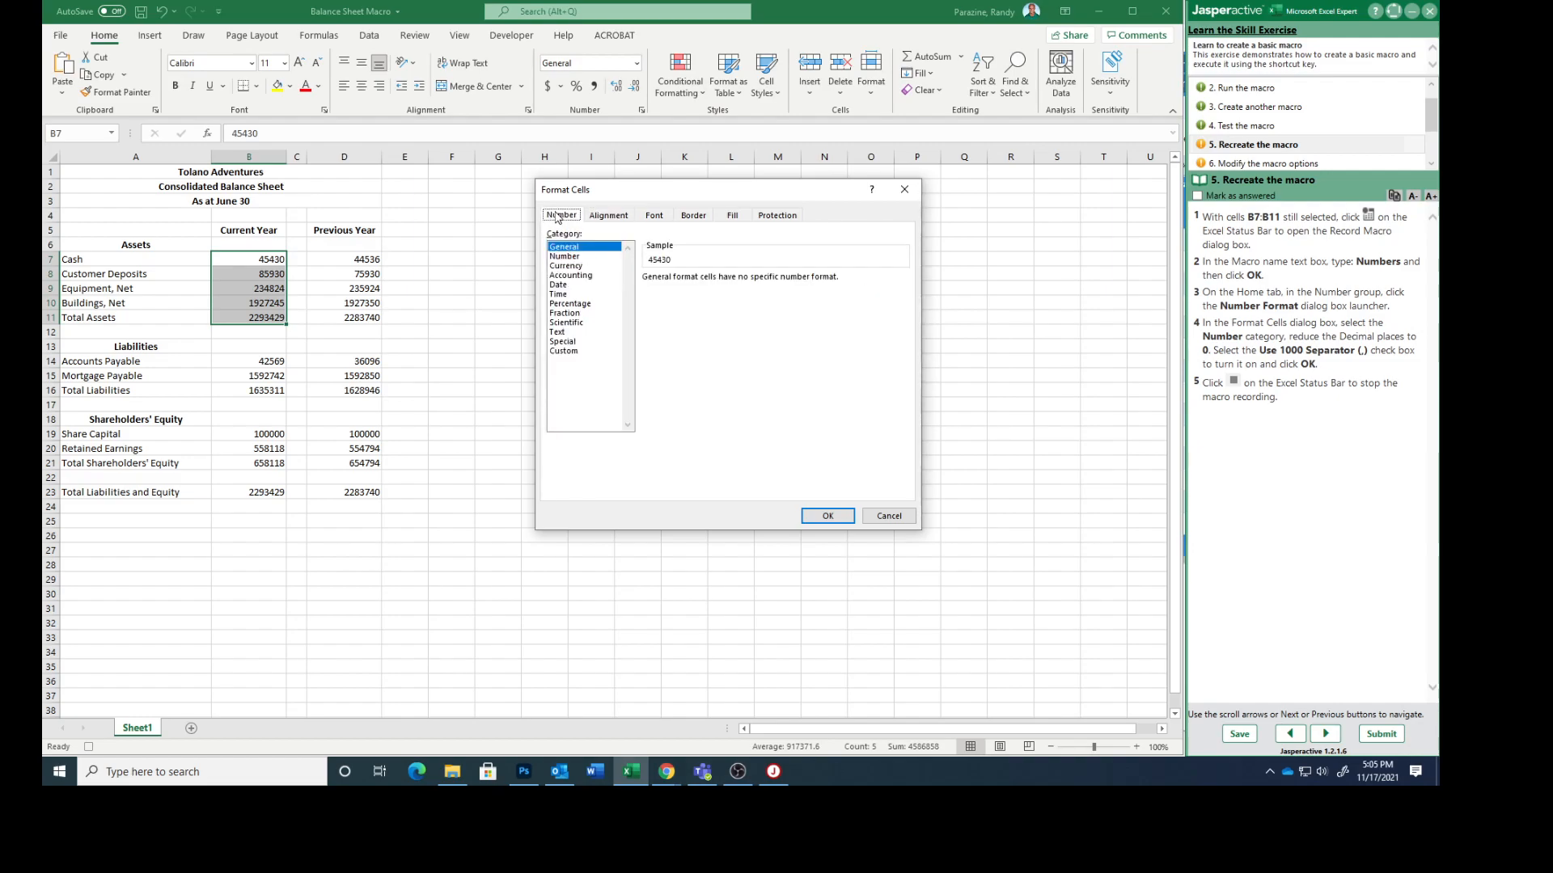
pyautogui.click(564, 256)
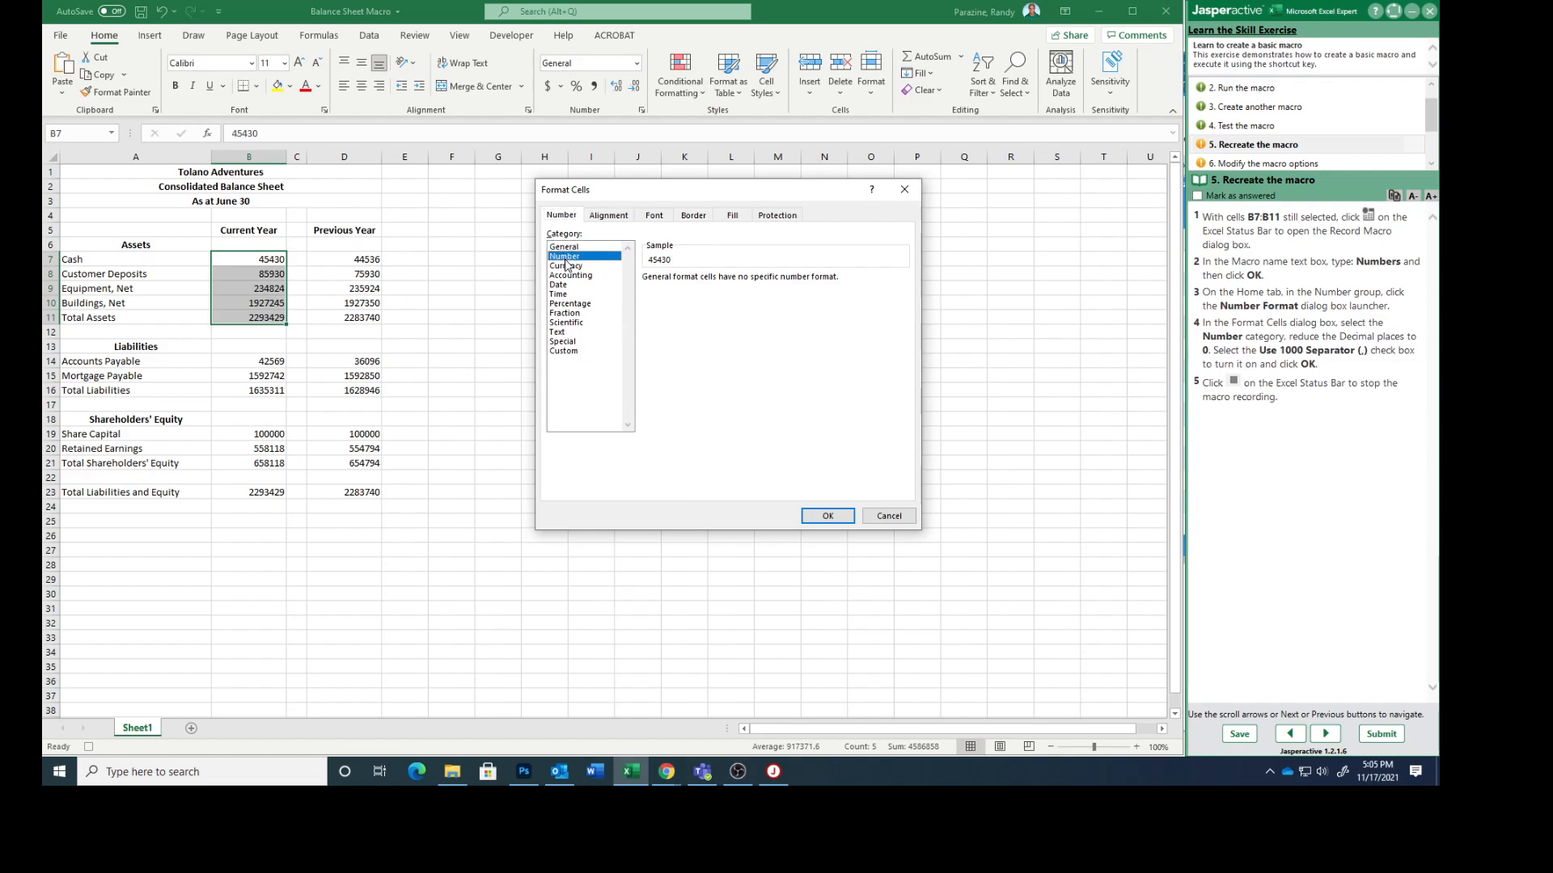
pyautogui.click(740, 282)
pyautogui.click(741, 282)
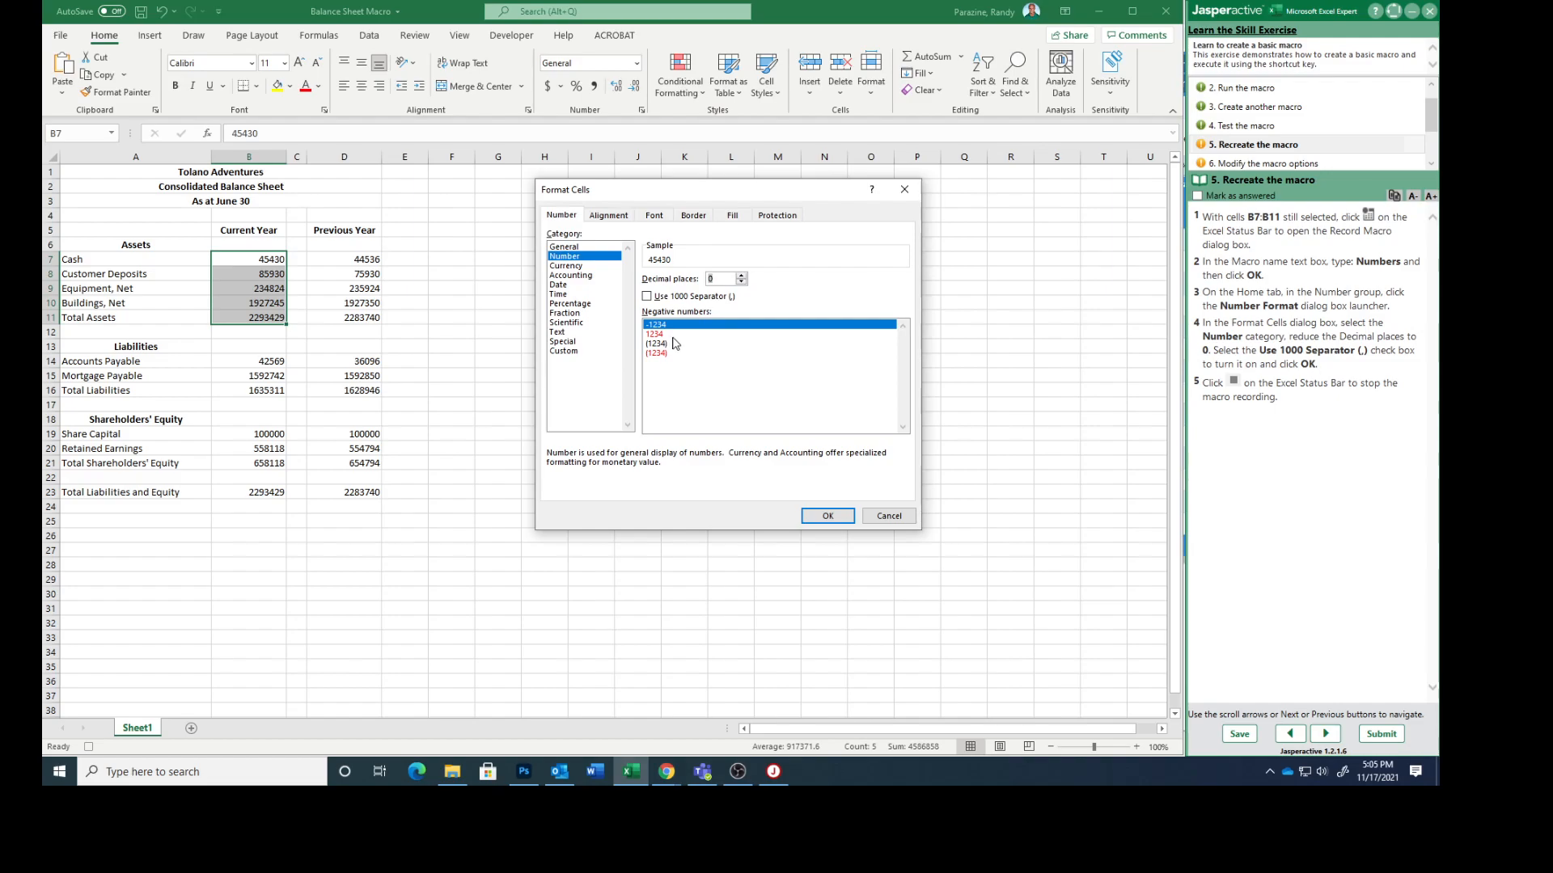
pyautogui.click(646, 298)
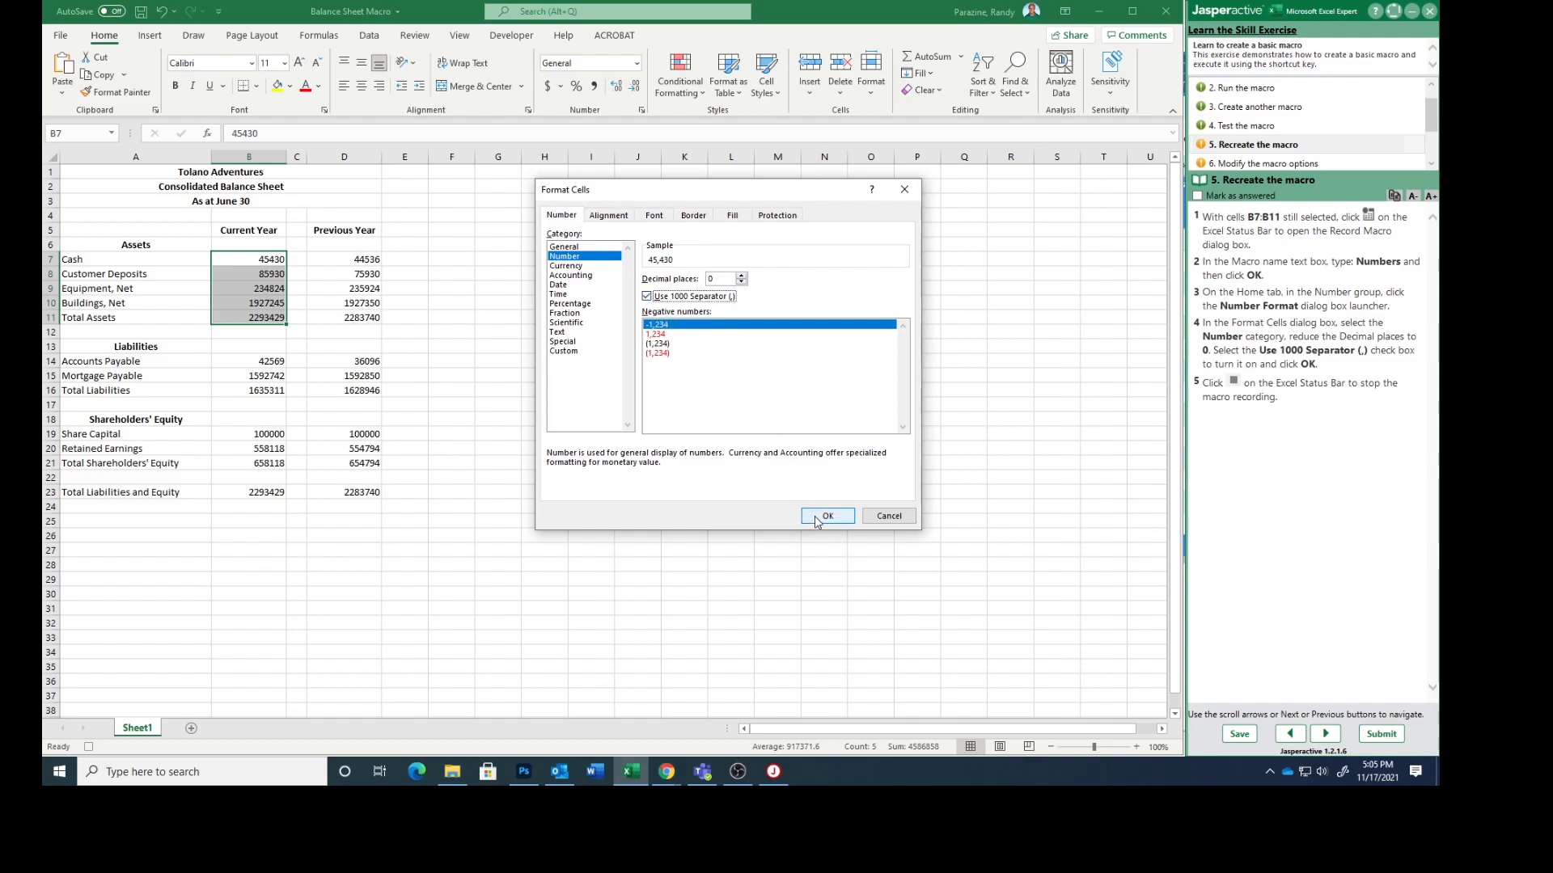
pyautogui.click(817, 517)
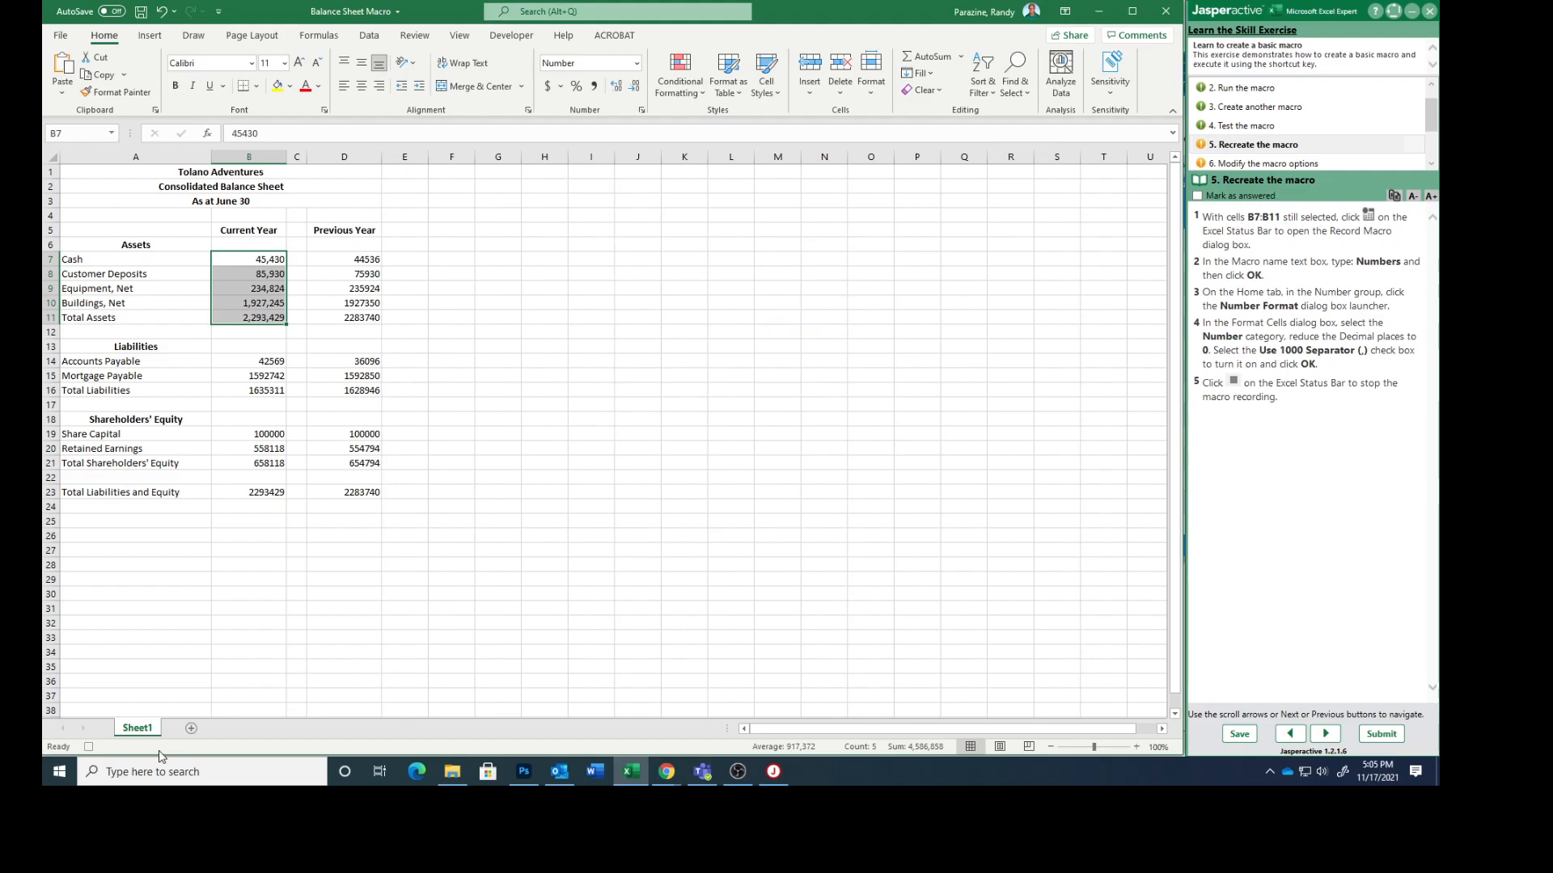
# Step: Stop the macro recording and mark the "Recreate the macro" task as answered, advancing to task 6
pyautogui.click(89, 747)
pyautogui.click(1197, 196)
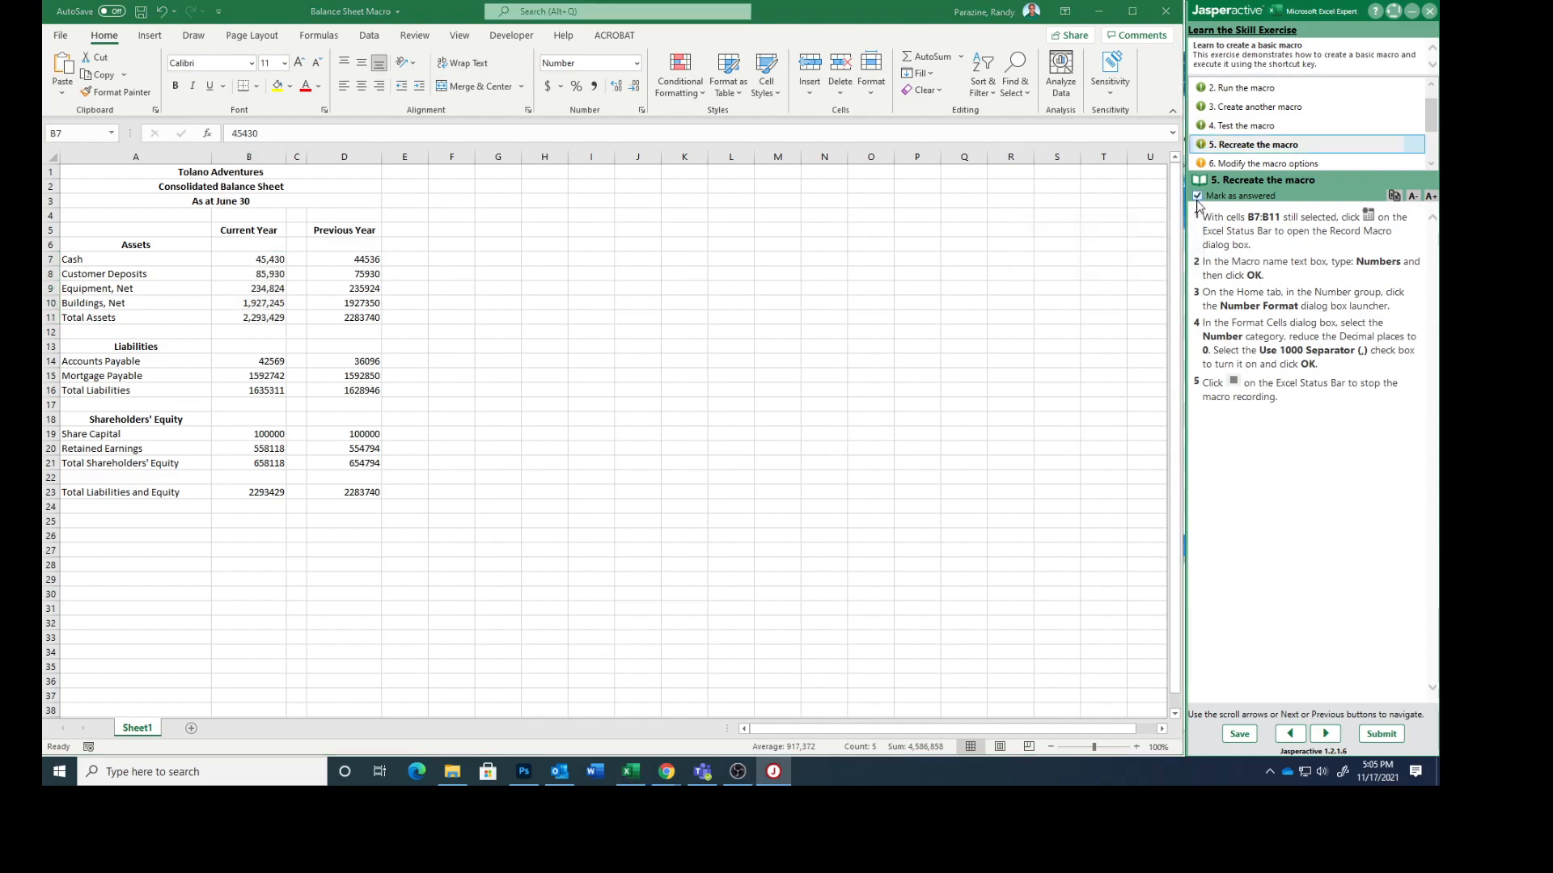
pyautogui.click(1325, 734)
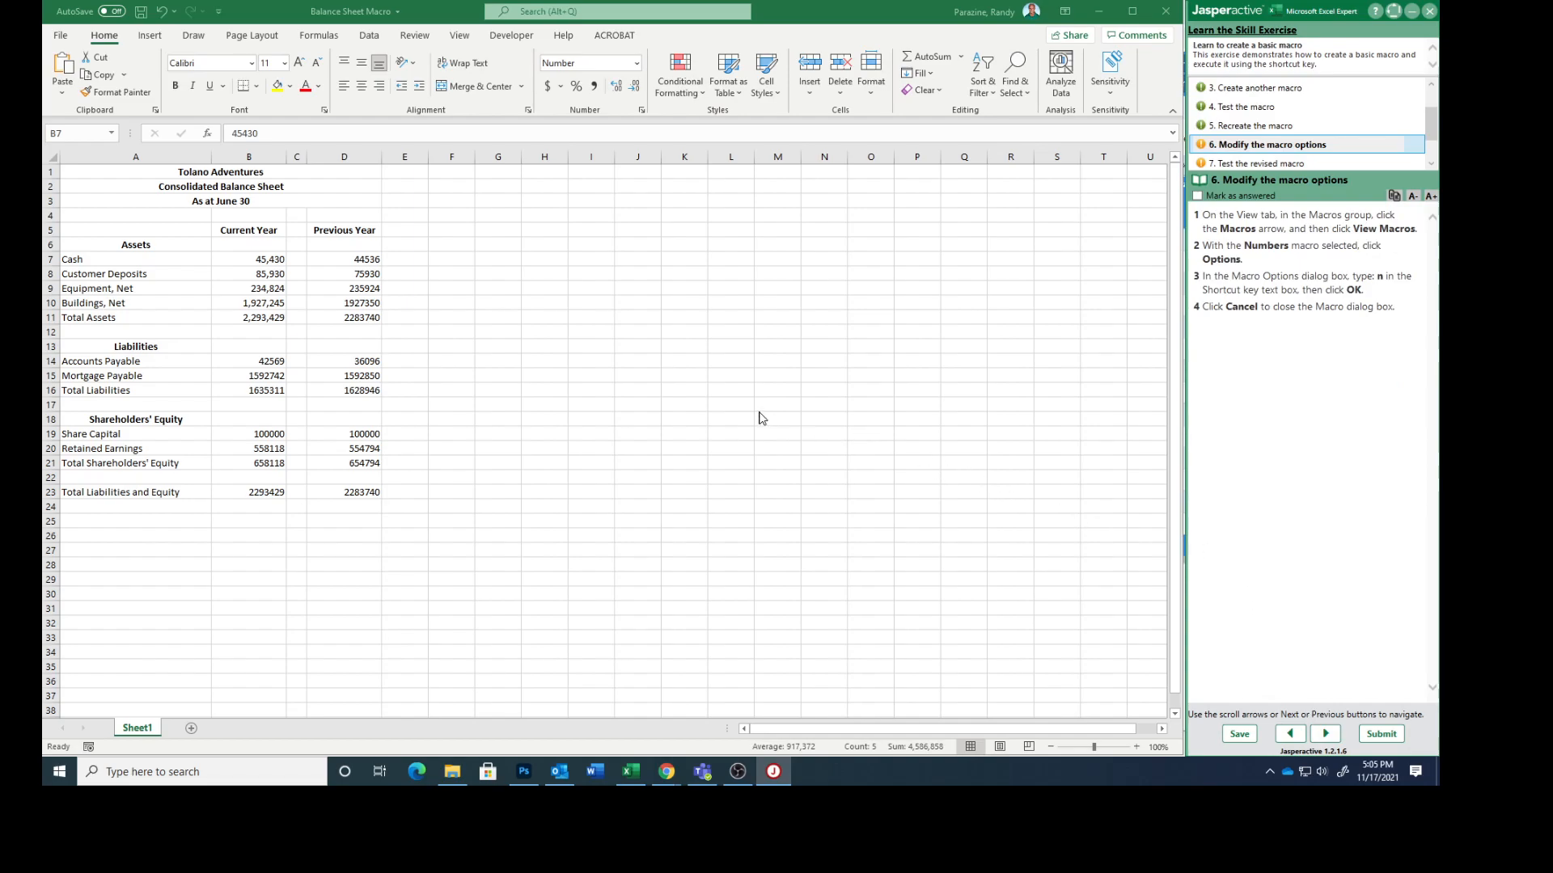
# Step: Assign the shortcut Ctrl+n to the Numbers macro and mark the "Modify the macro options" task as answered, advancing to task 7
pyautogui.click(461, 37)
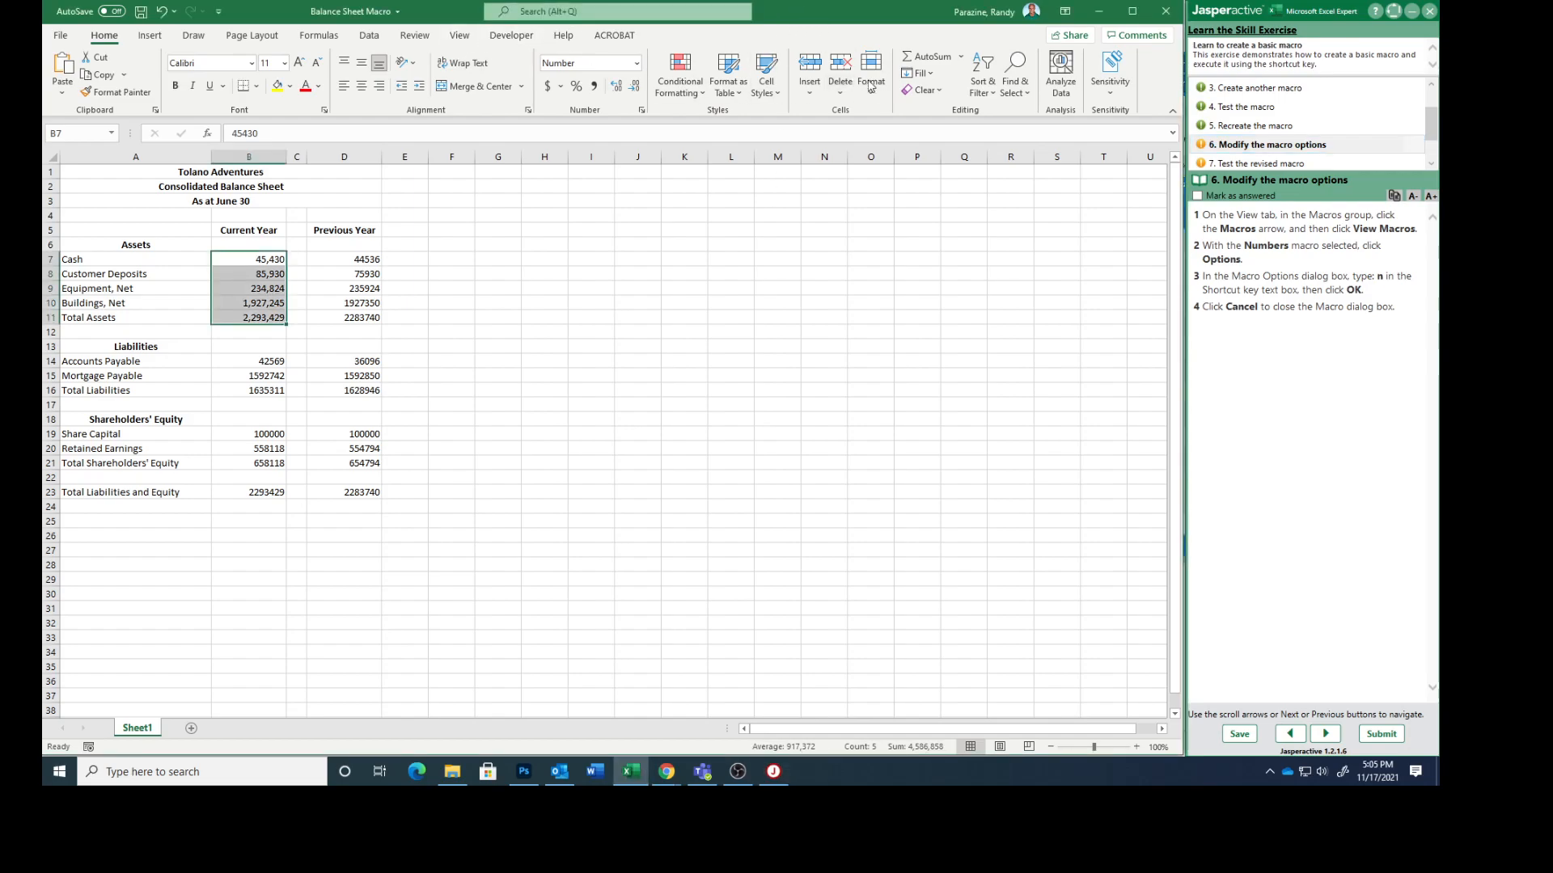
pyautogui.click(488, 36)
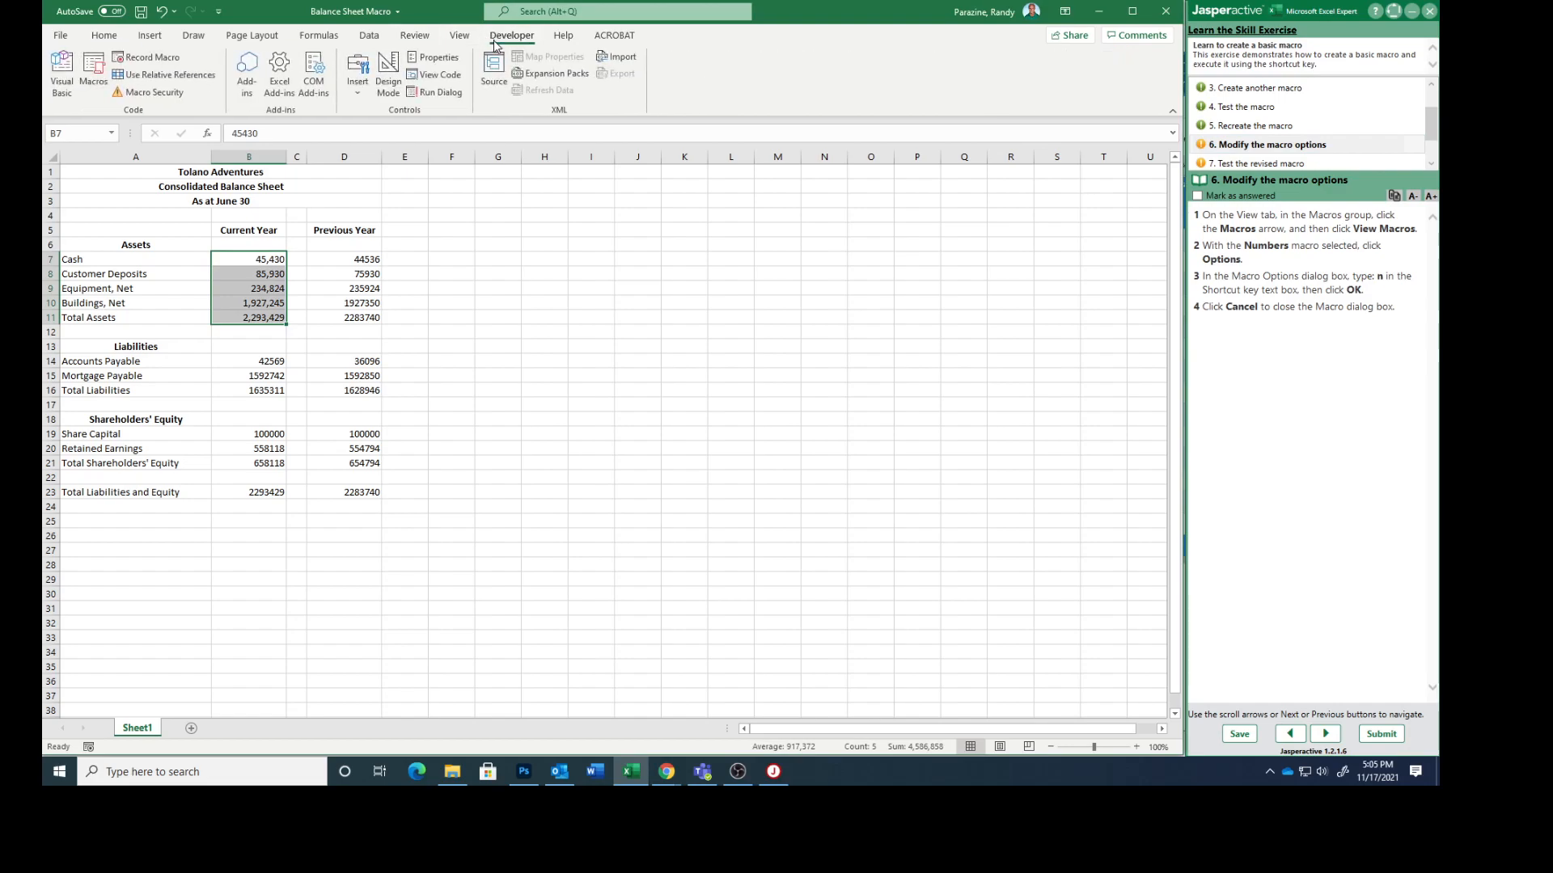
pyautogui.click(460, 36)
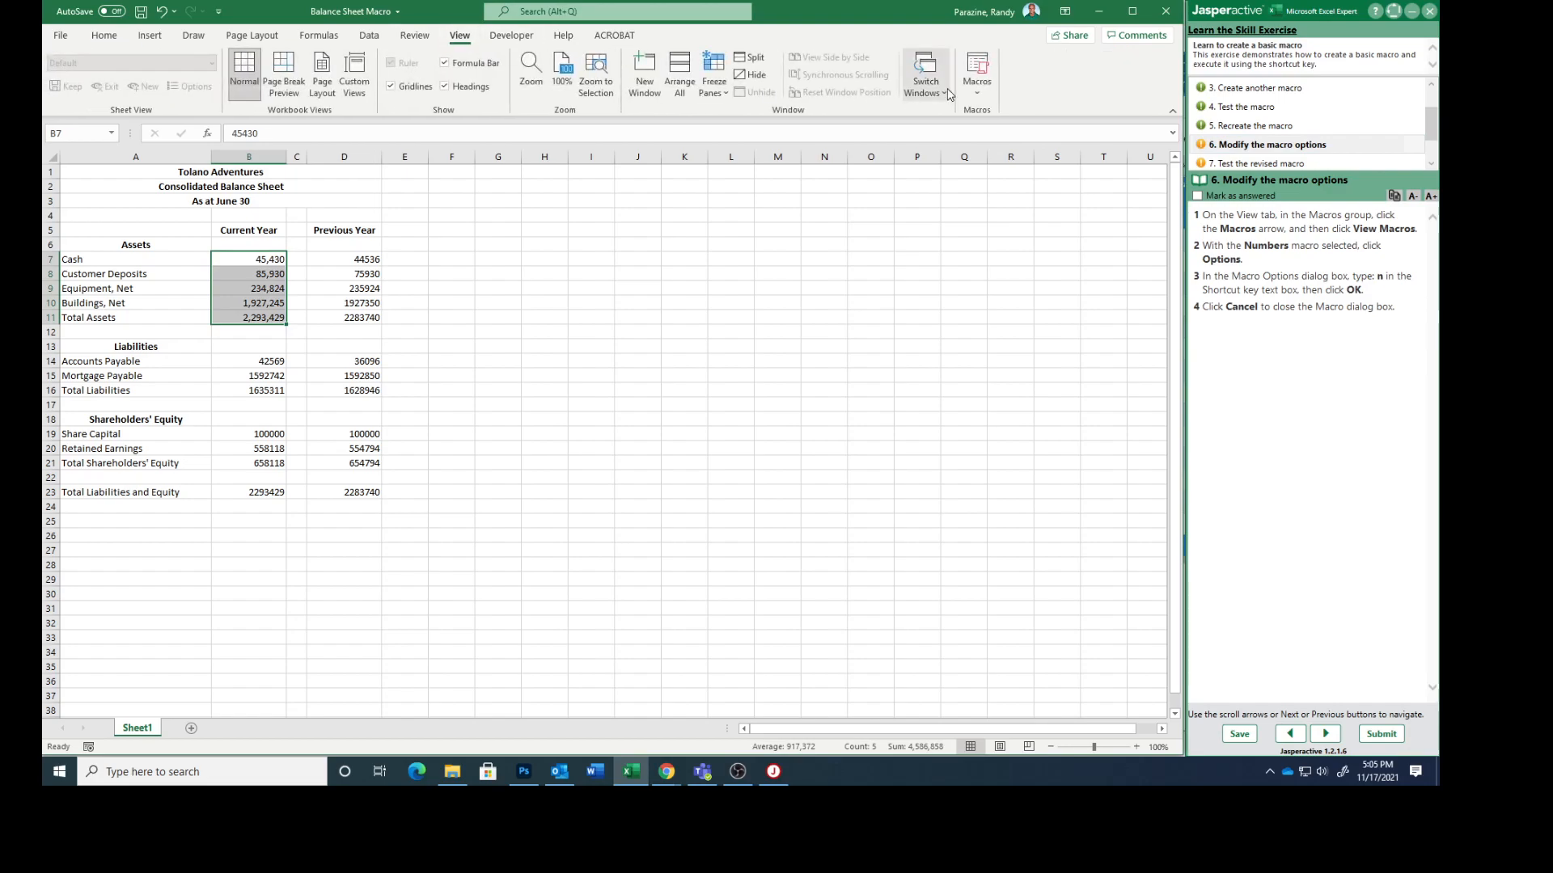
pyautogui.click(977, 91)
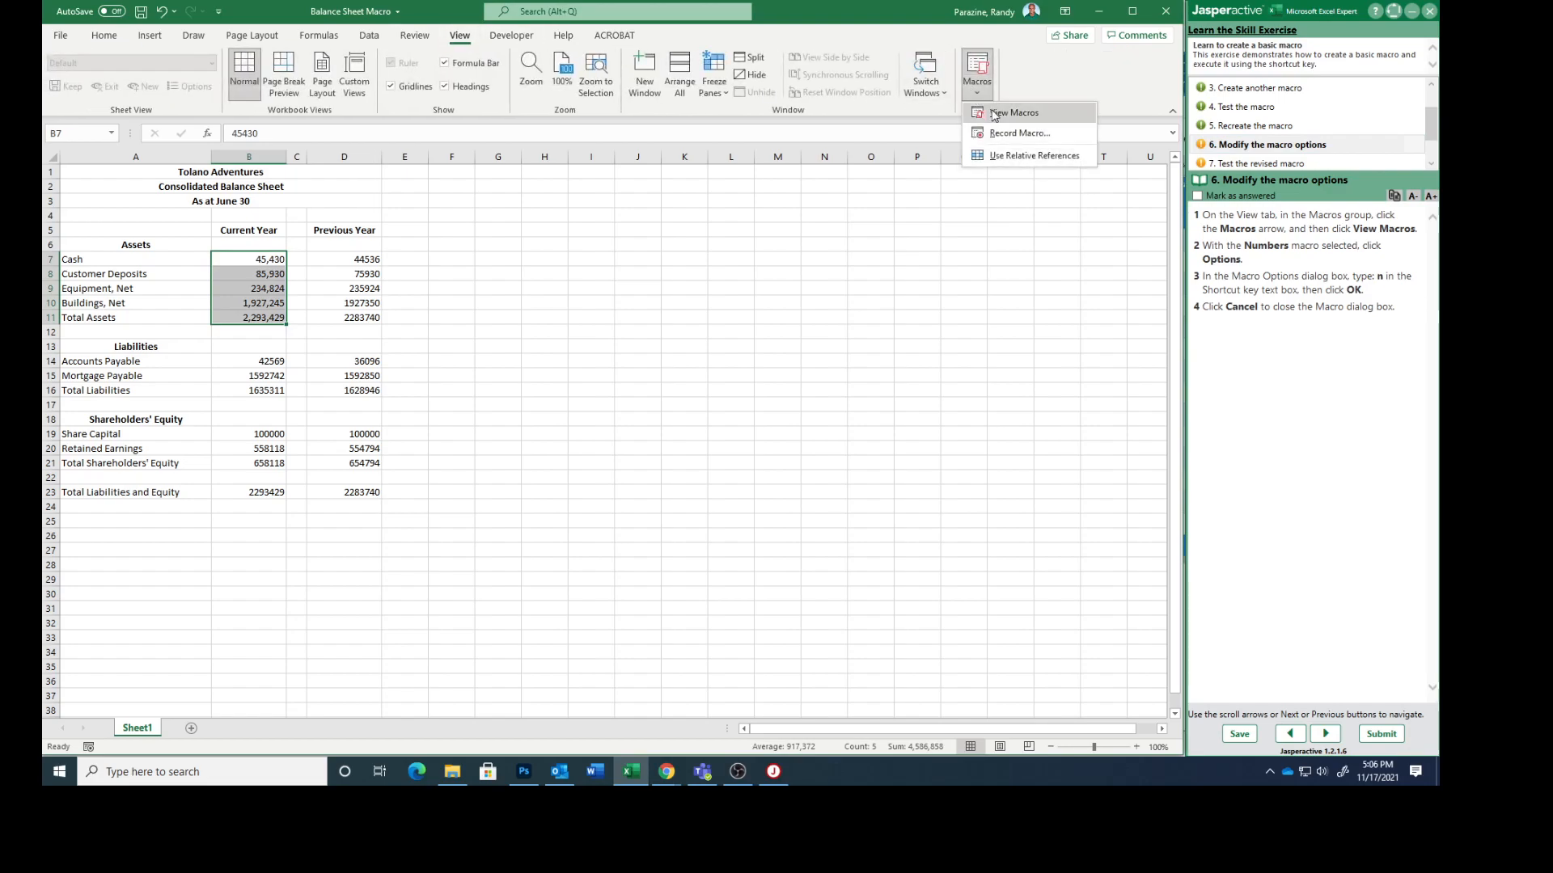
pyautogui.click(1002, 112)
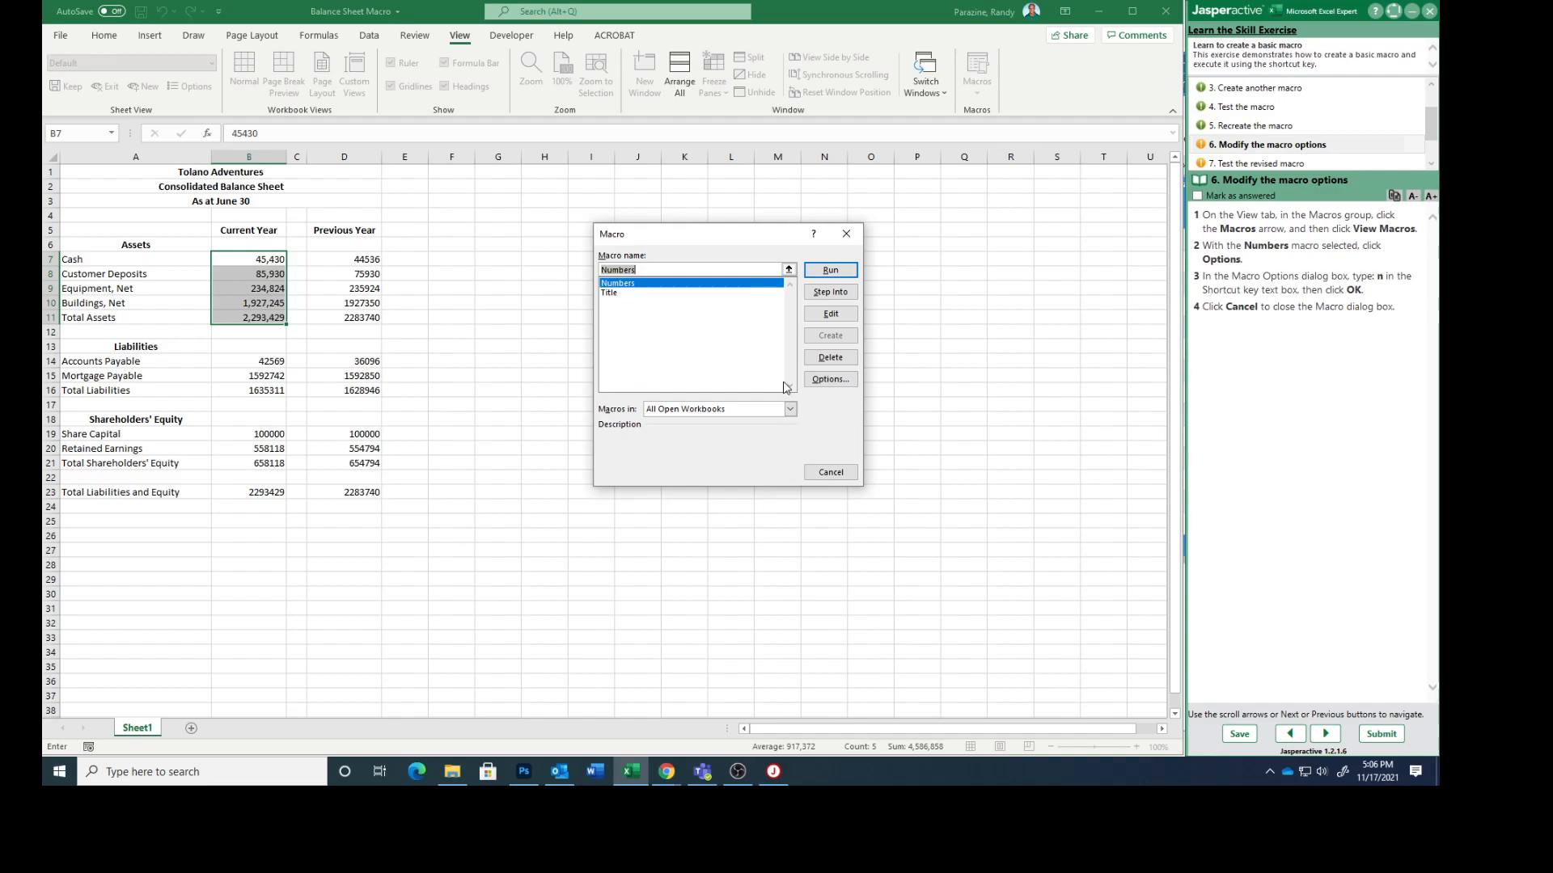
pyautogui.click(830, 379)
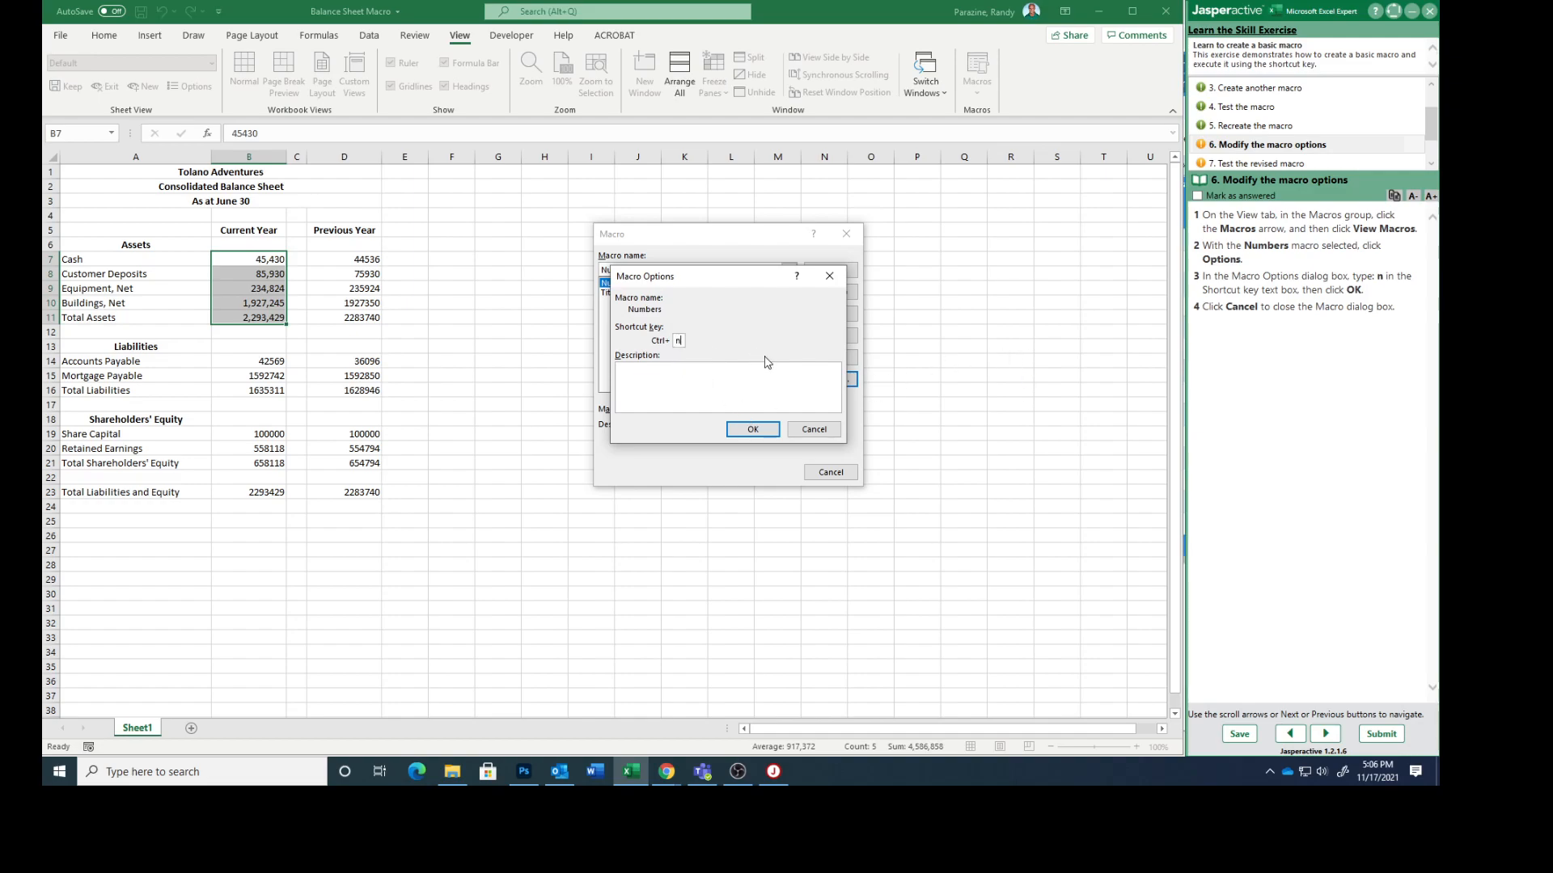
pyautogui.click(746, 433)
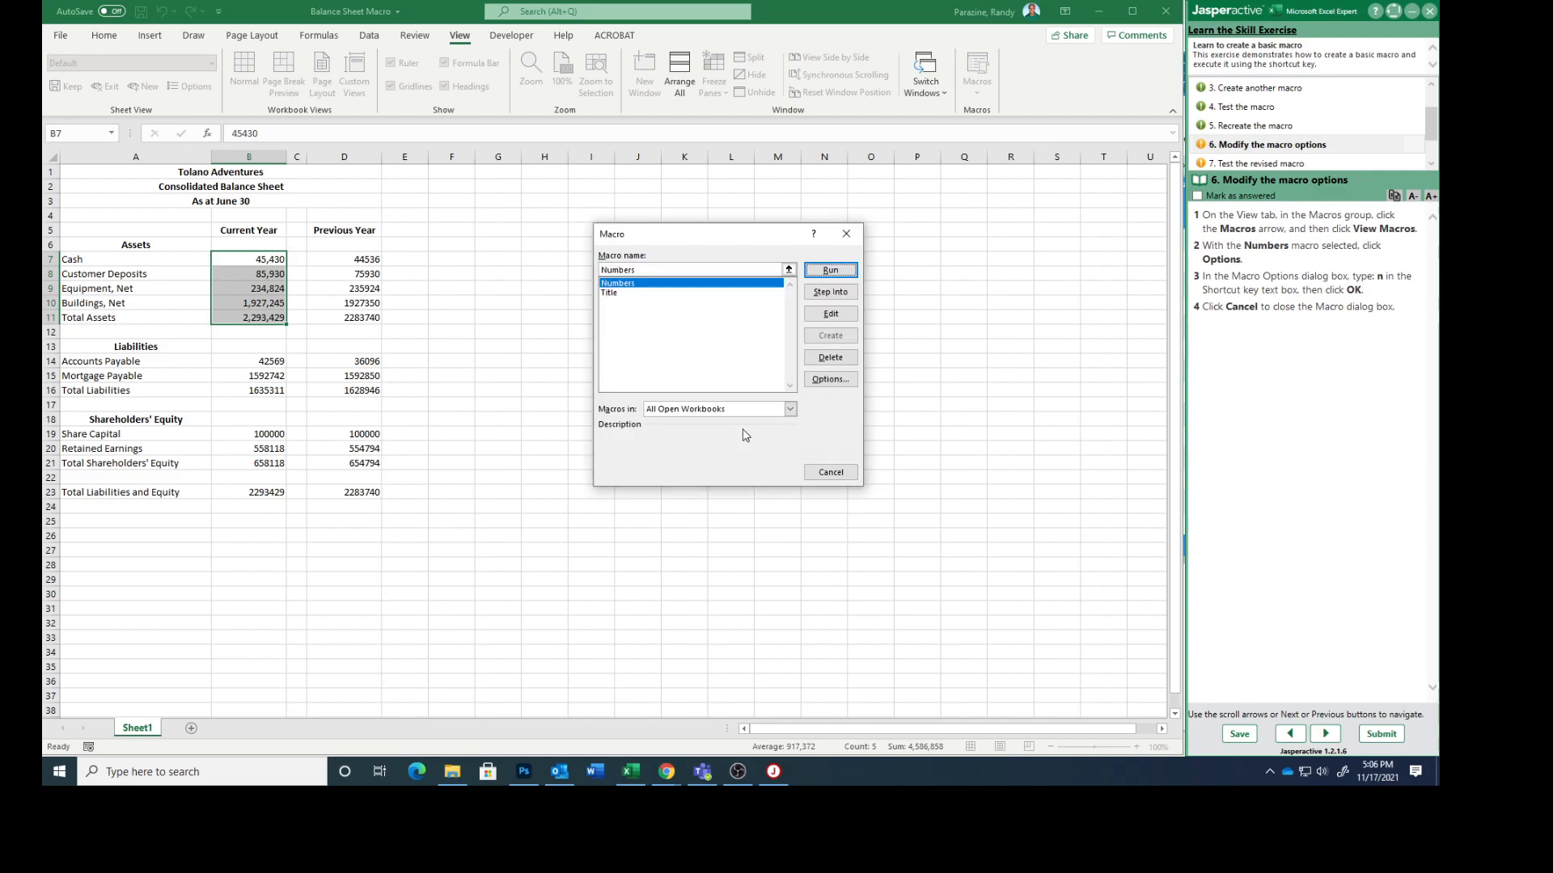
pyautogui.click(819, 473)
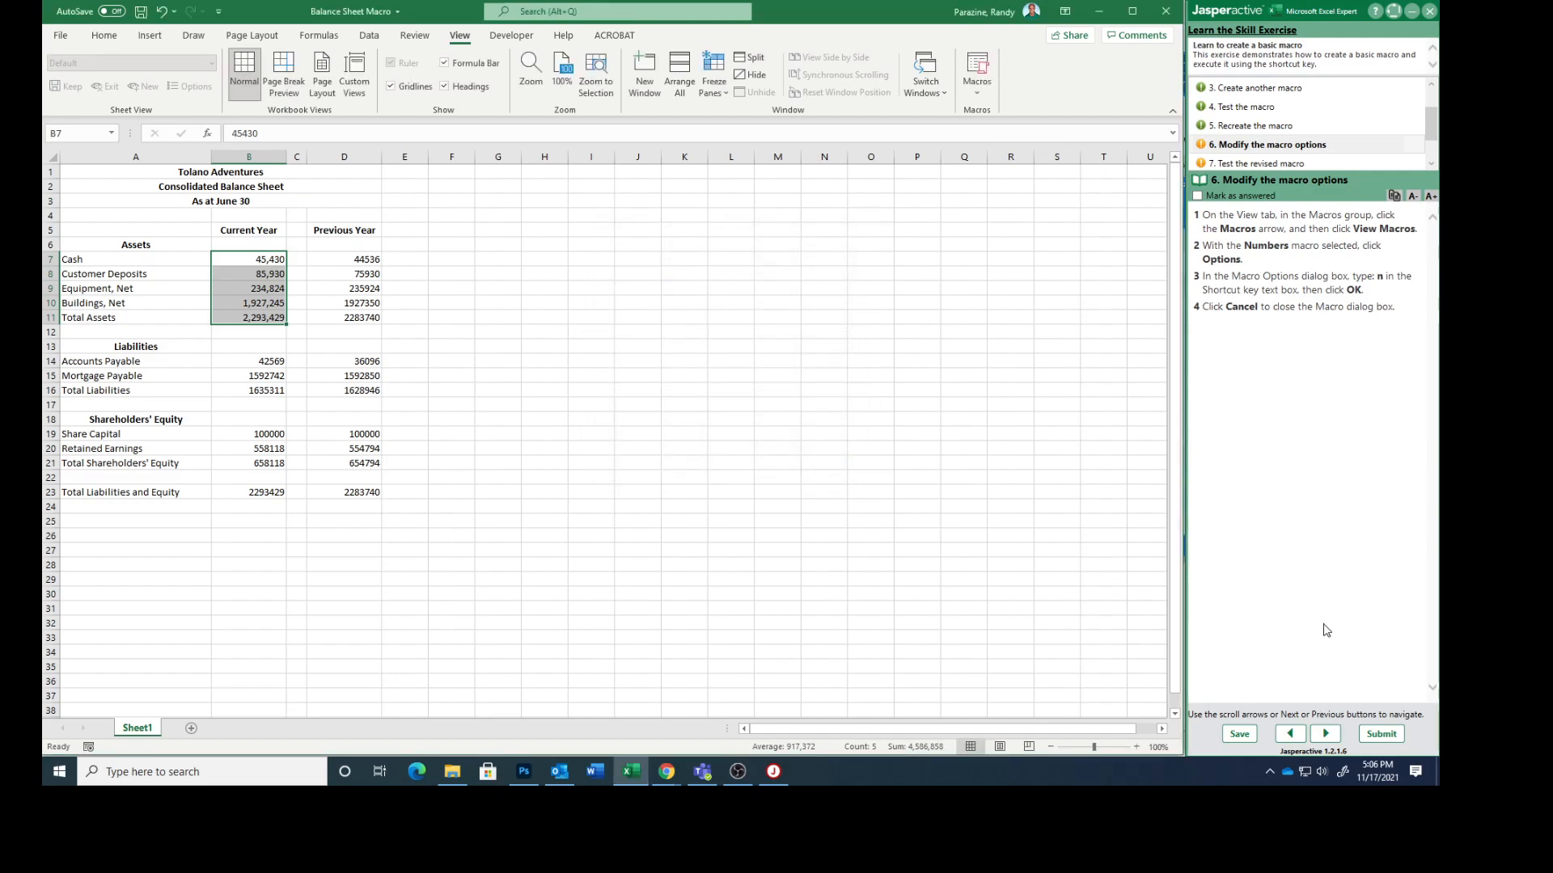
pyautogui.click(1198, 198)
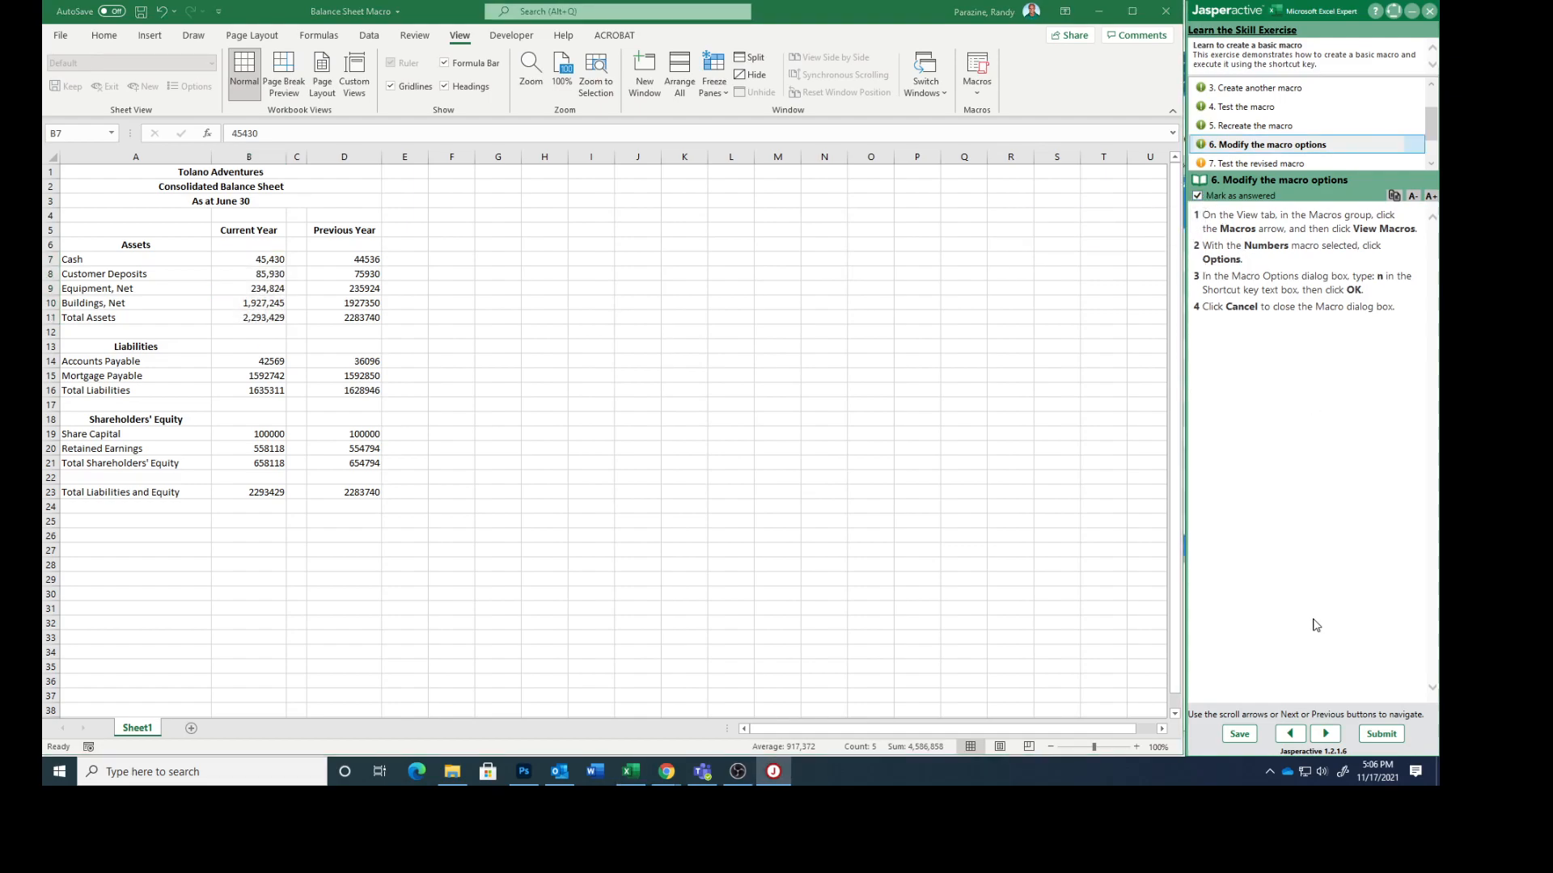
pyautogui.click(1325, 734)
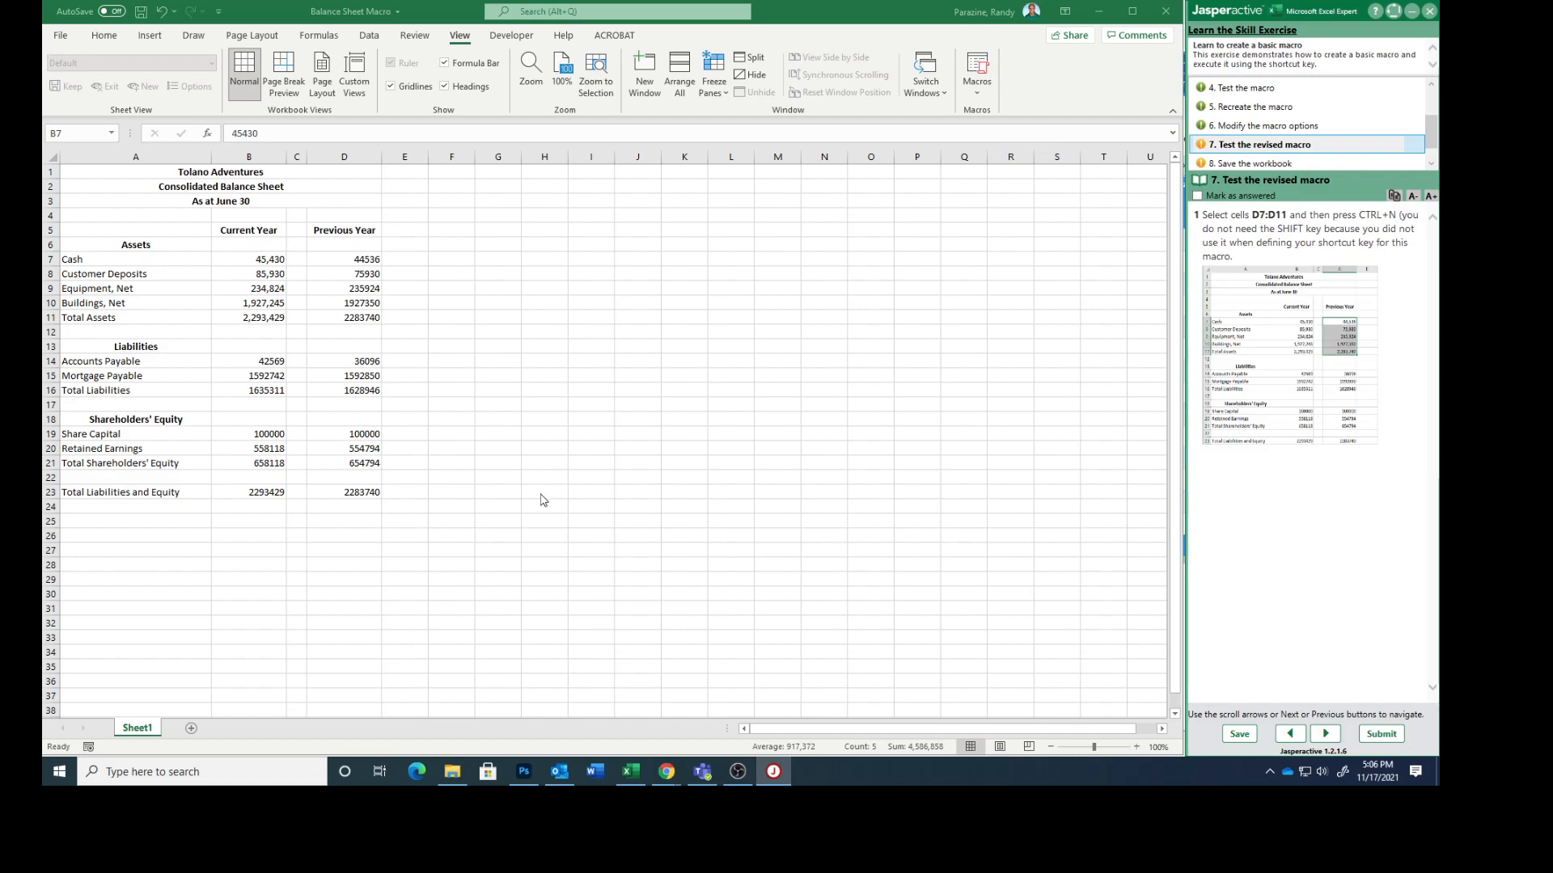
# Step: Run the Numbers macro on cells D7:D11 using its assigned shortcut
pyautogui.moveTo(332, 259); pyautogui.dragTo(332, 314)
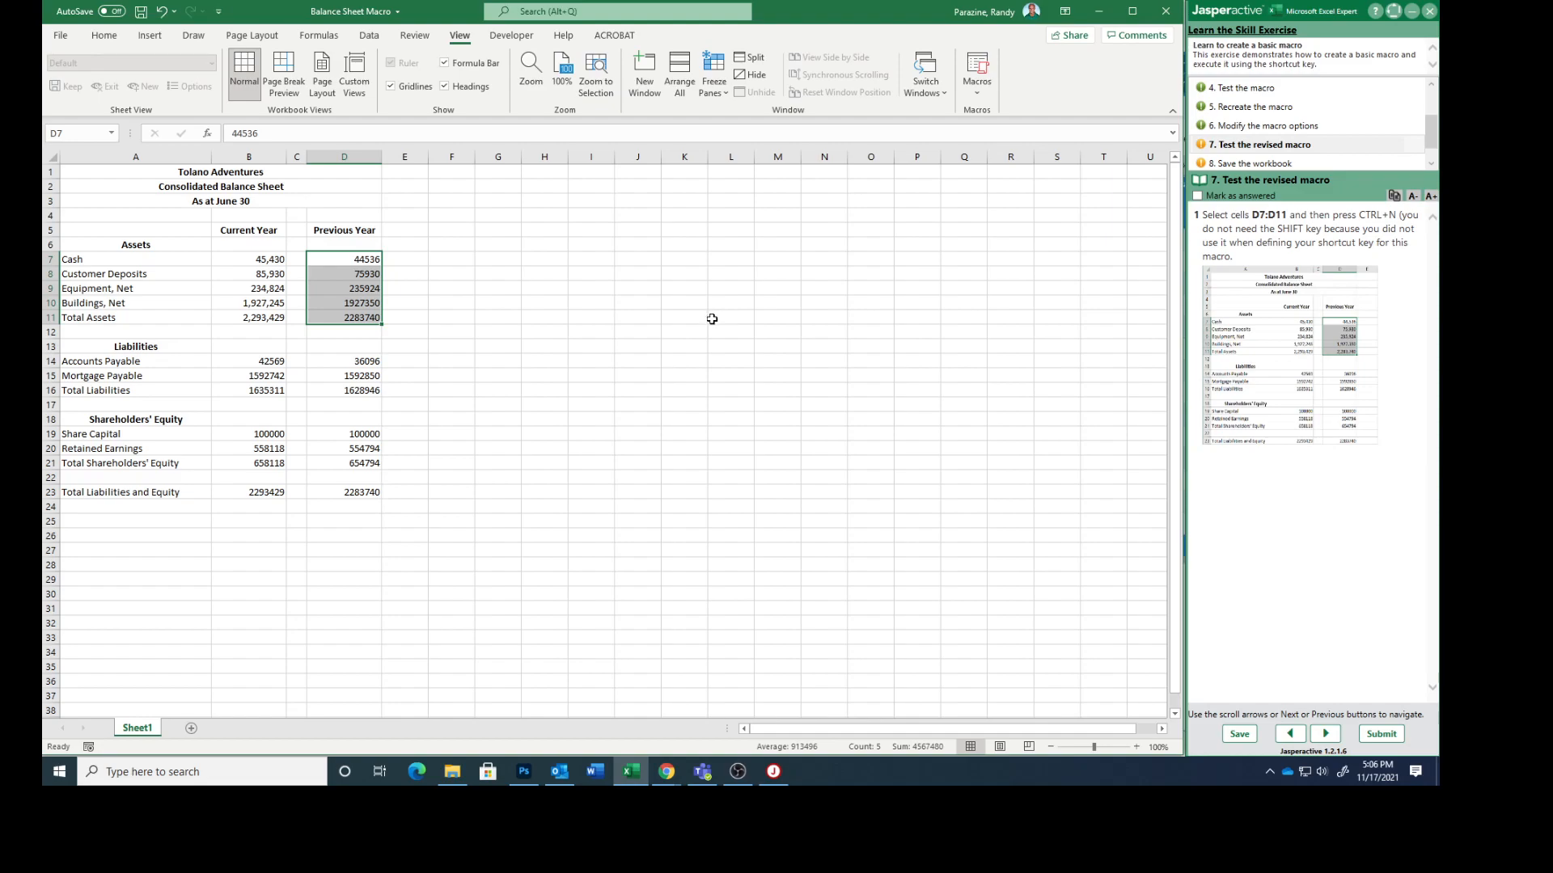
pyautogui.hotkey('ctrl', 'n')
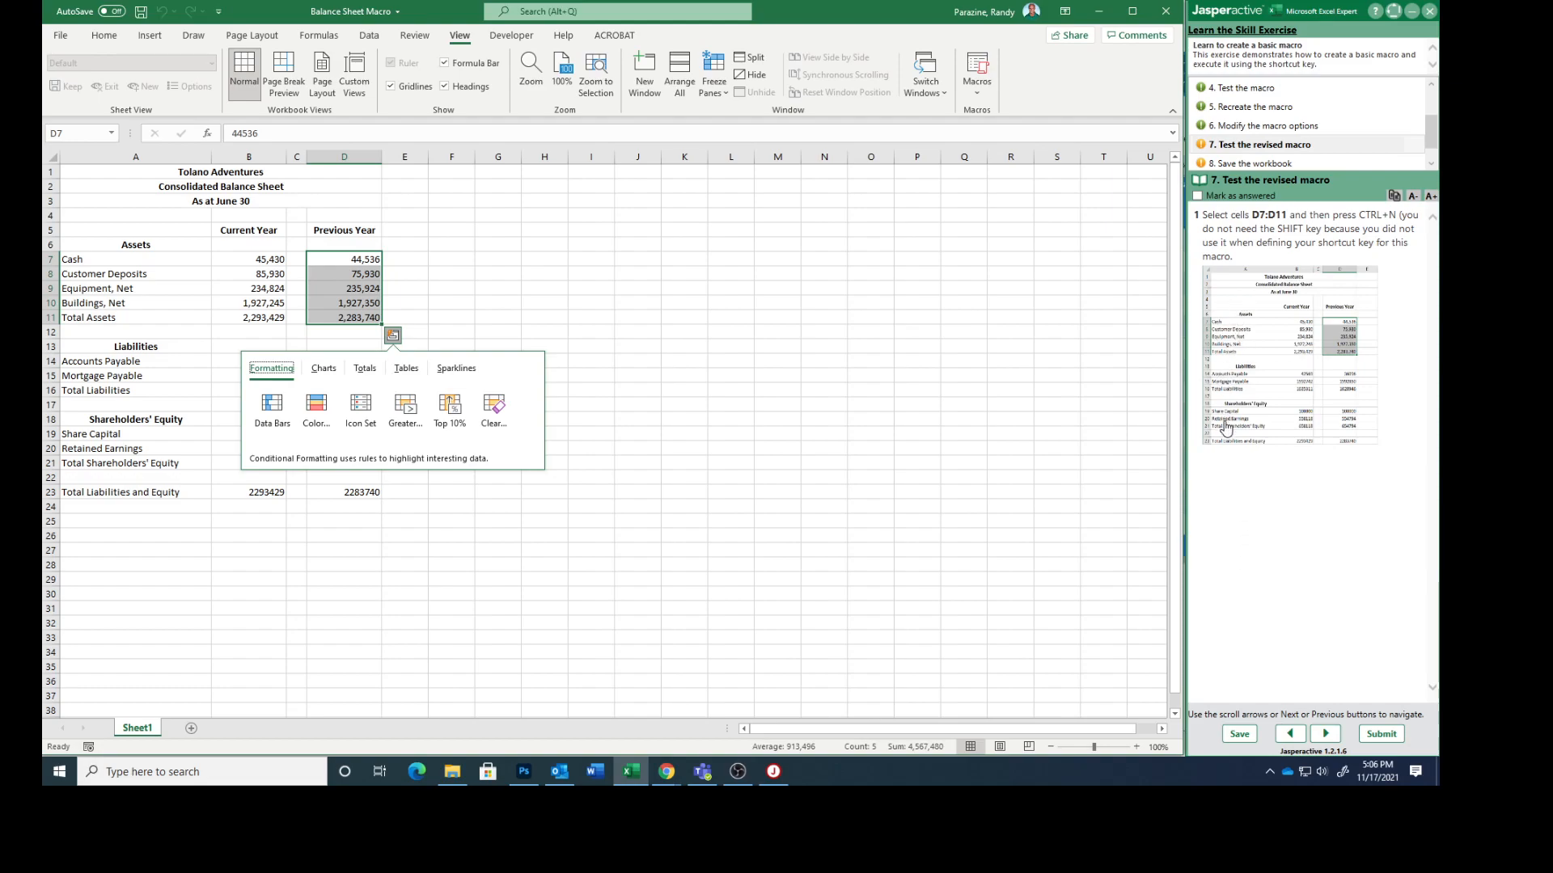
# Step: Mark the "Test the revised macro" task as answered and advance to task 8
pyautogui.click(1197, 196)
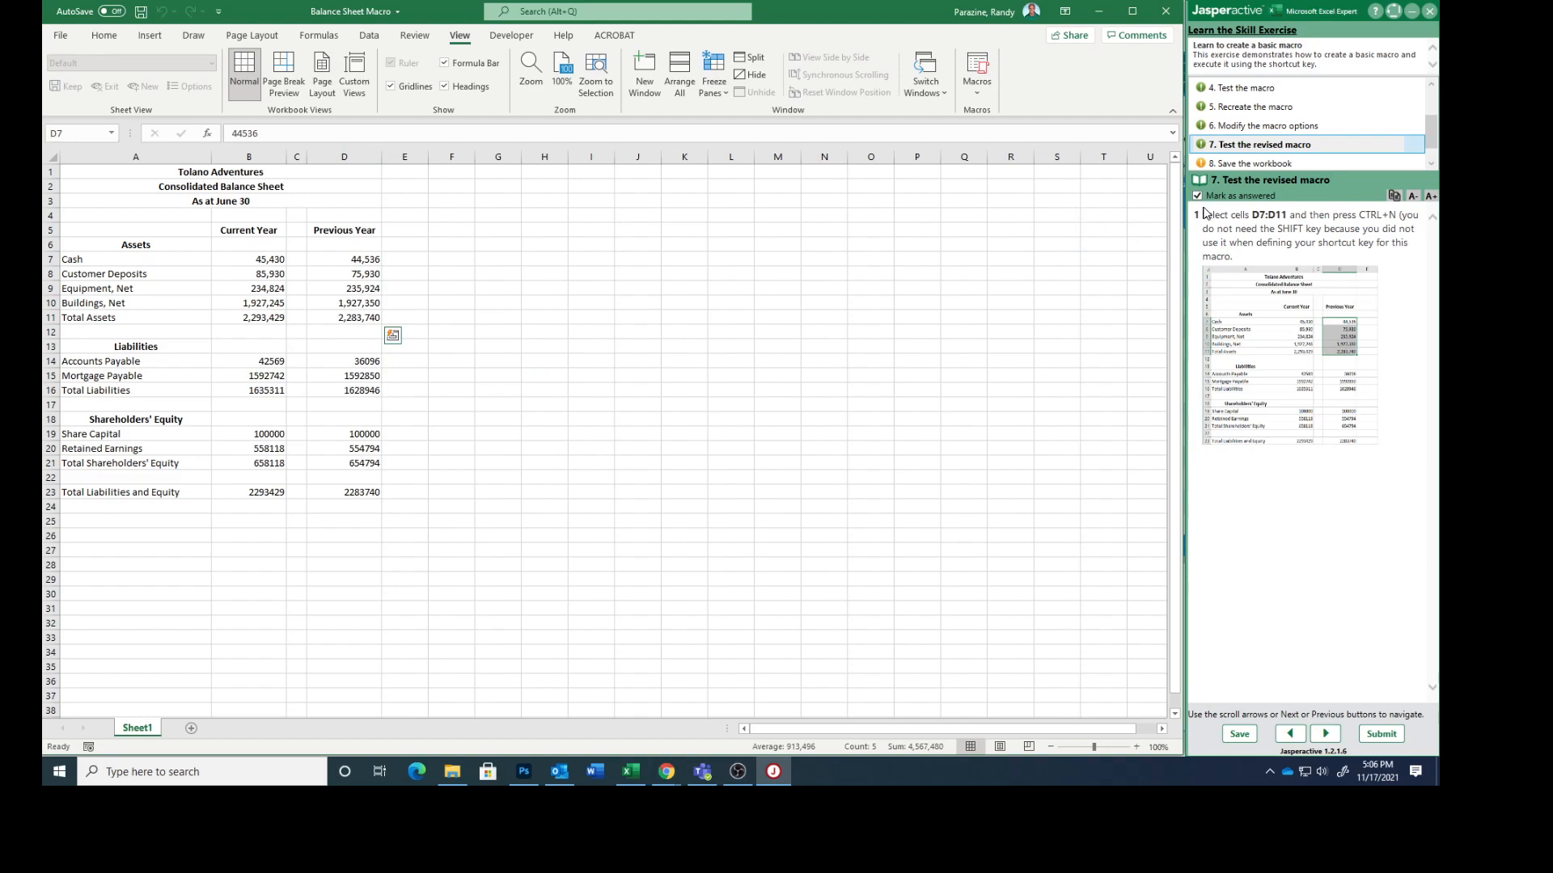
pyautogui.click(1325, 734)
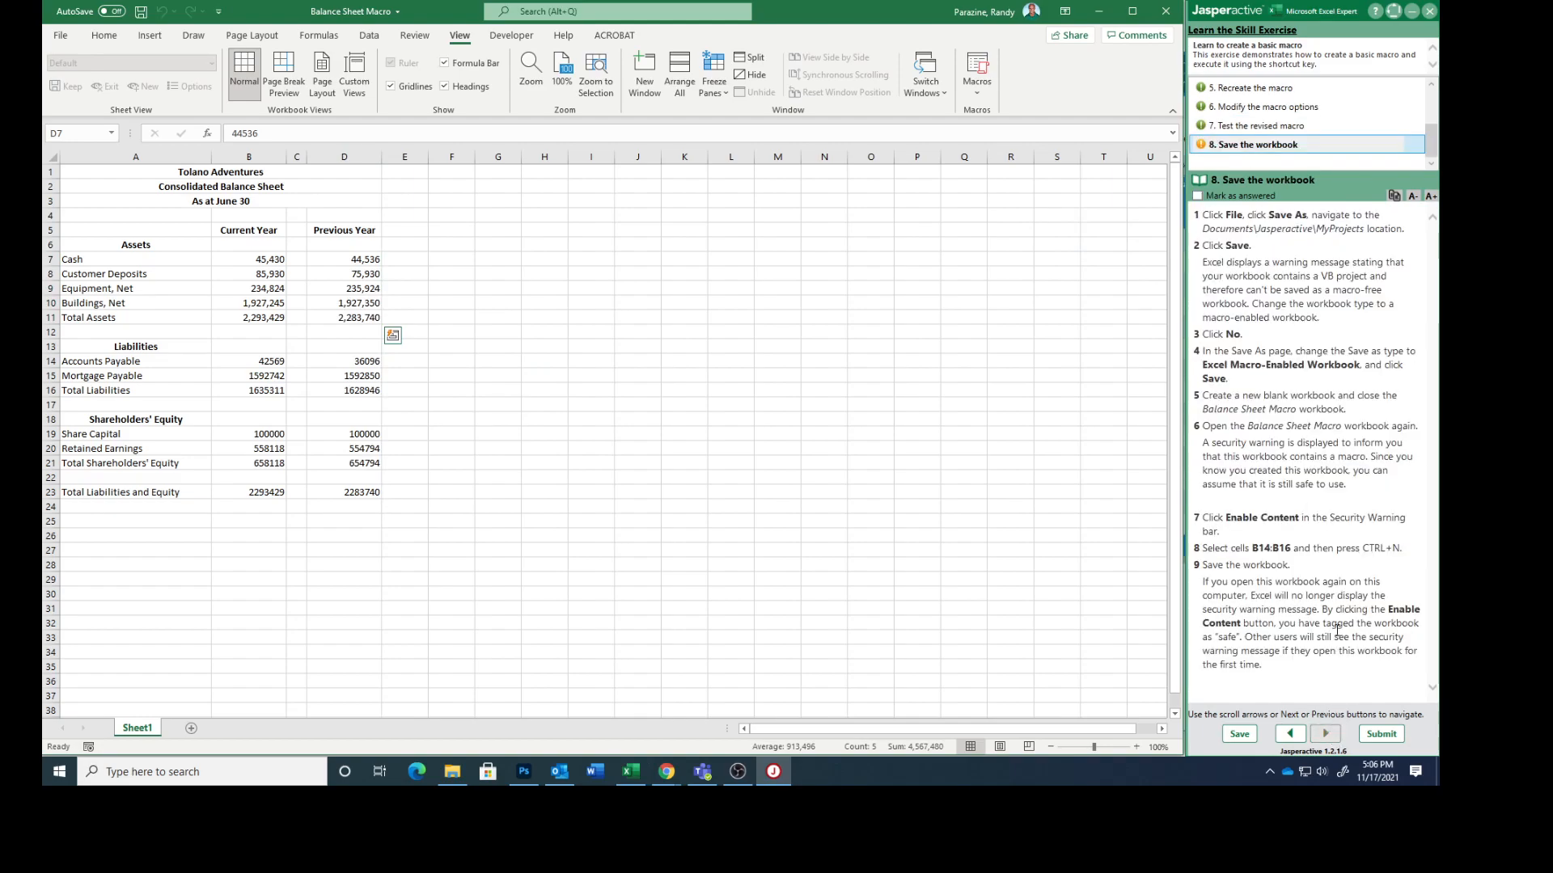
# Step: Try to save the workbook in Documents > Jasperactive > MyProjects as a regular Excel Workbook, declining the macro-free format
pyautogui.click(61, 36)
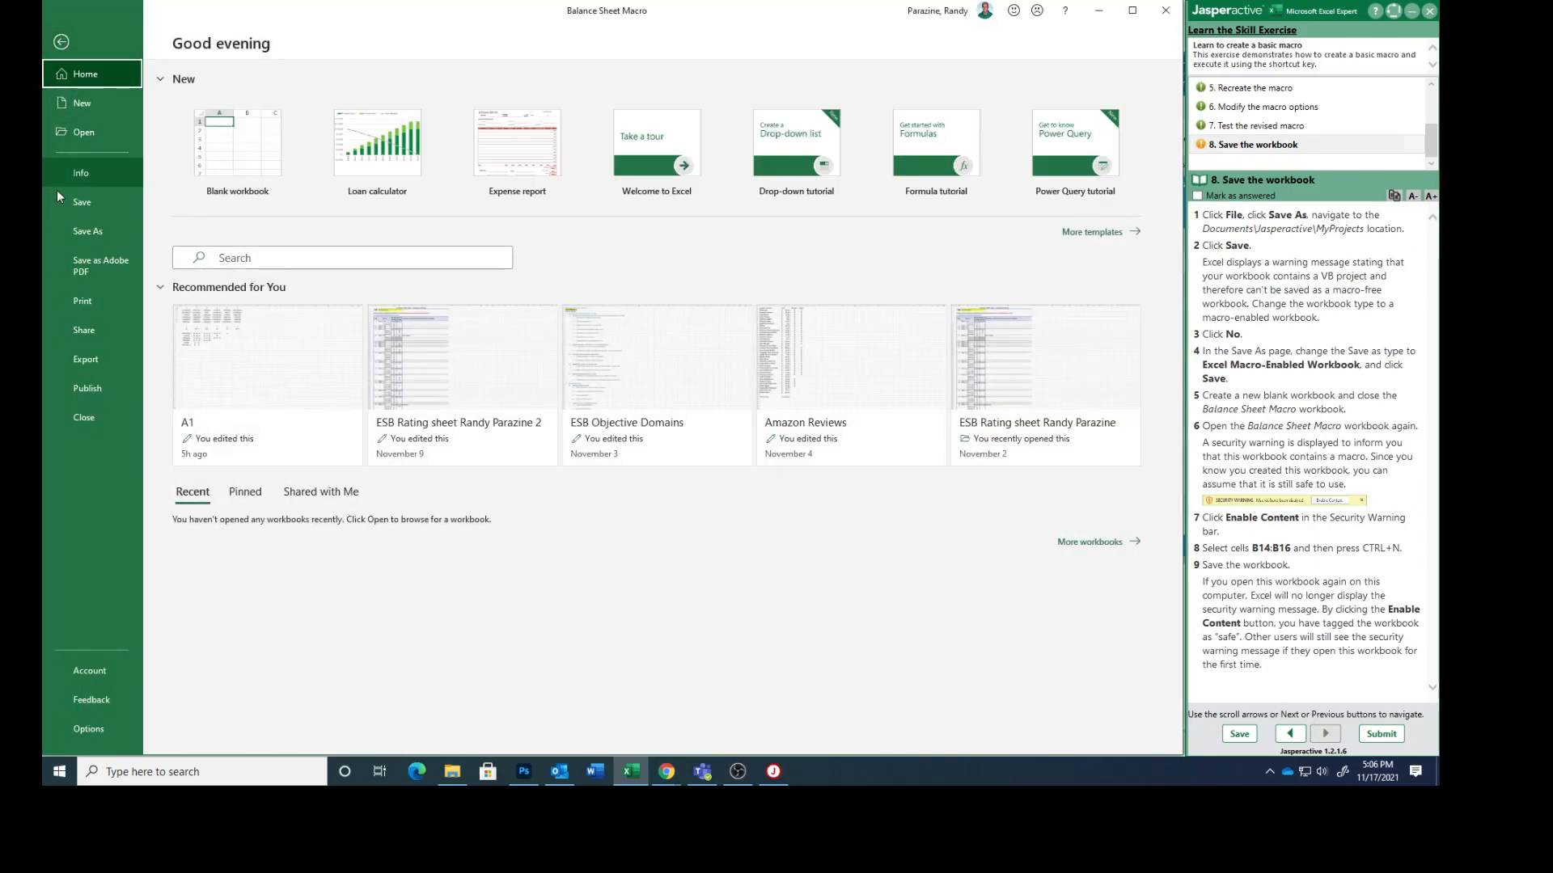
pyautogui.click(86, 231)
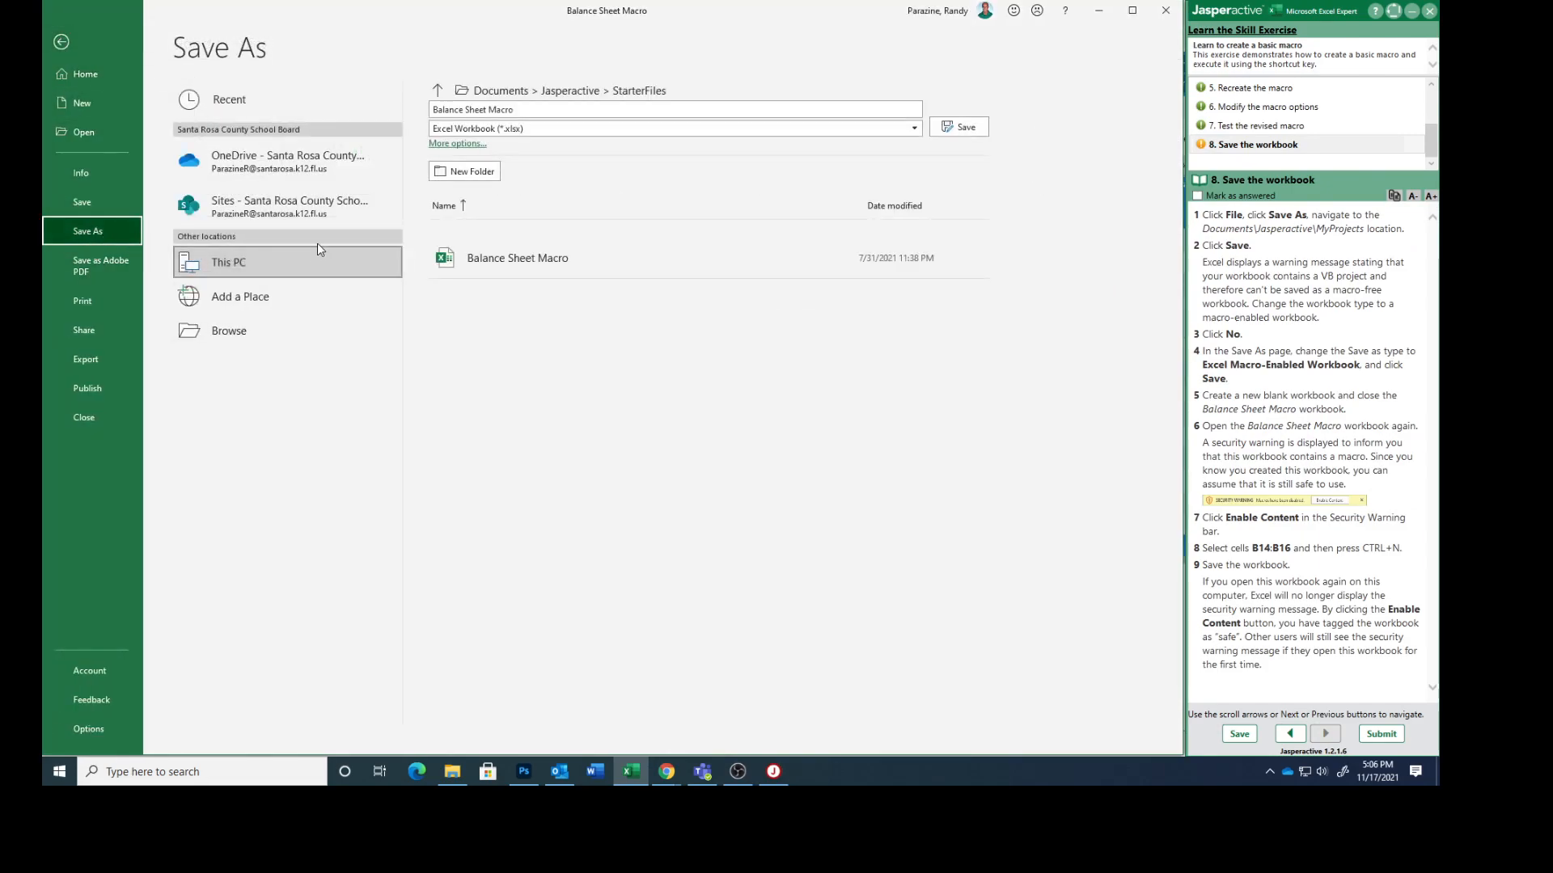
pyautogui.click(438, 90)
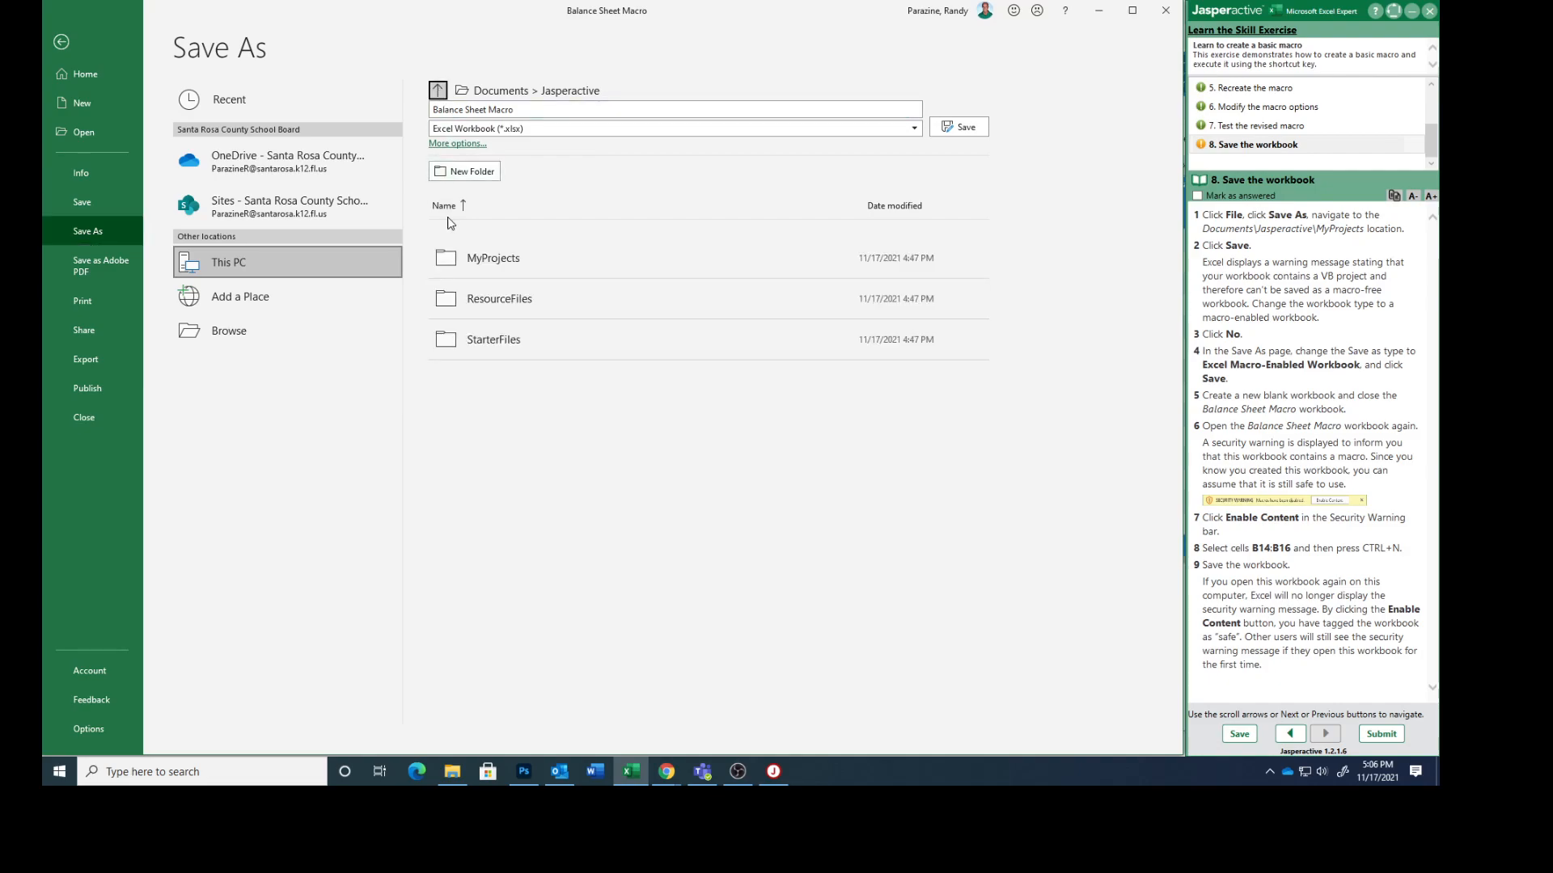
pyautogui.click(493, 257)
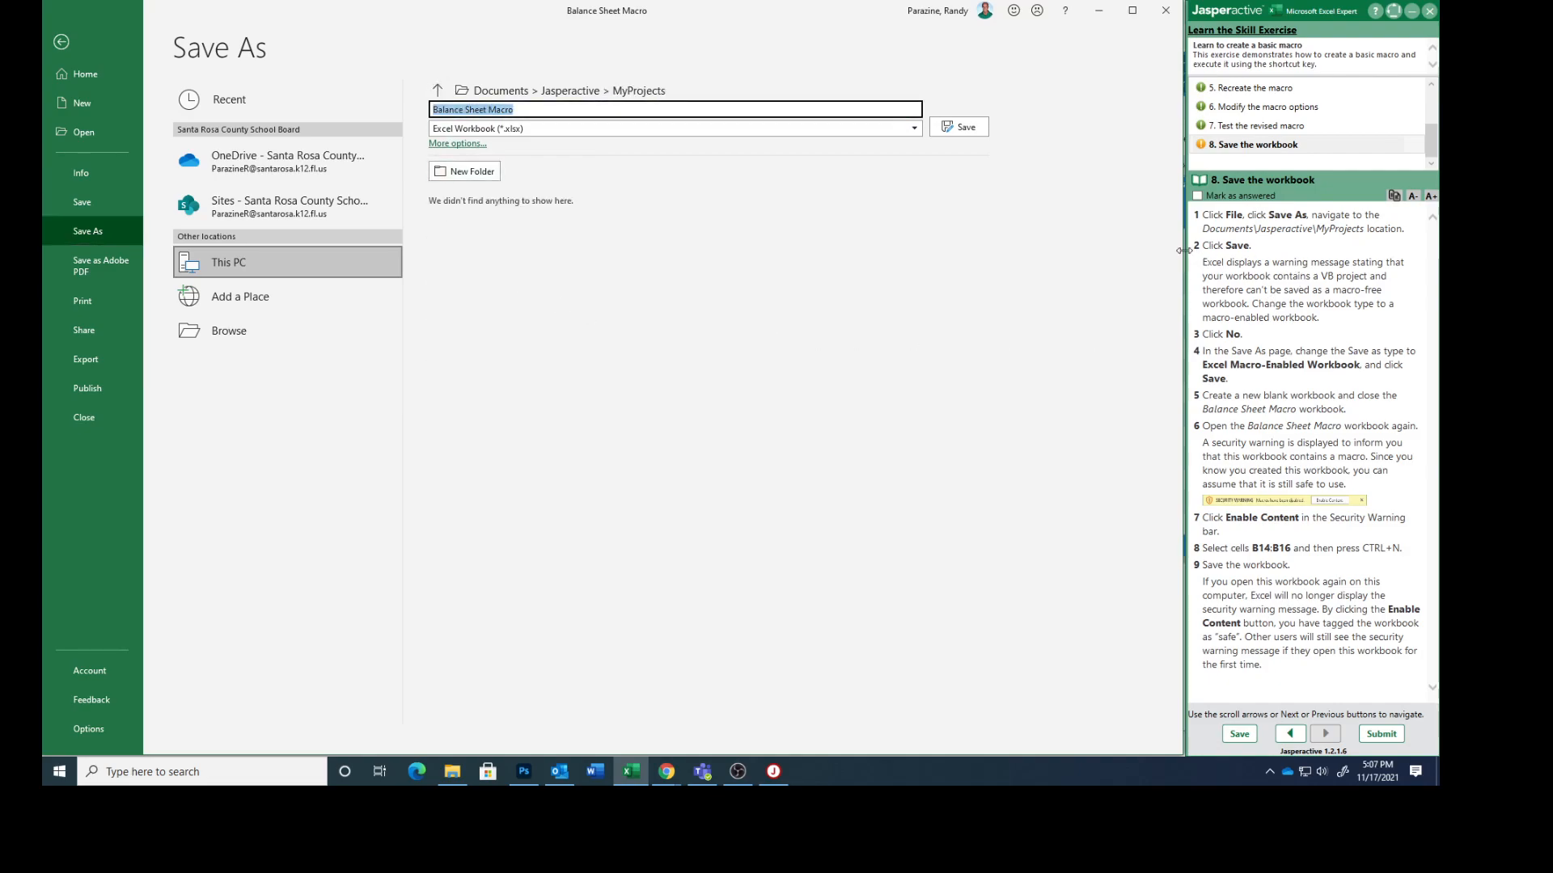
pyautogui.click(955, 134)
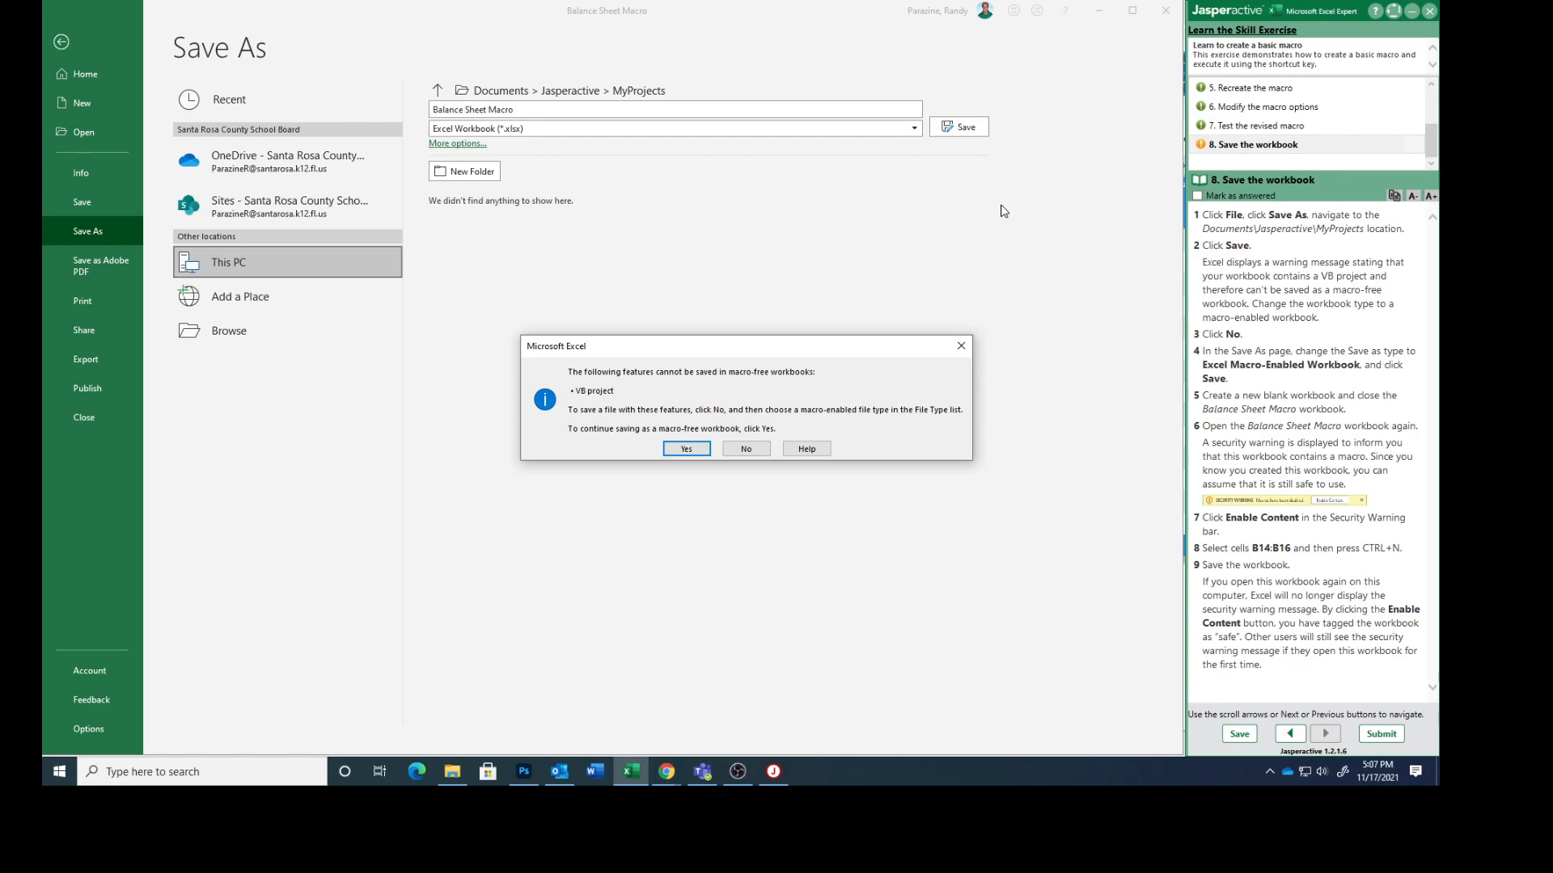
pyautogui.click(756, 449)
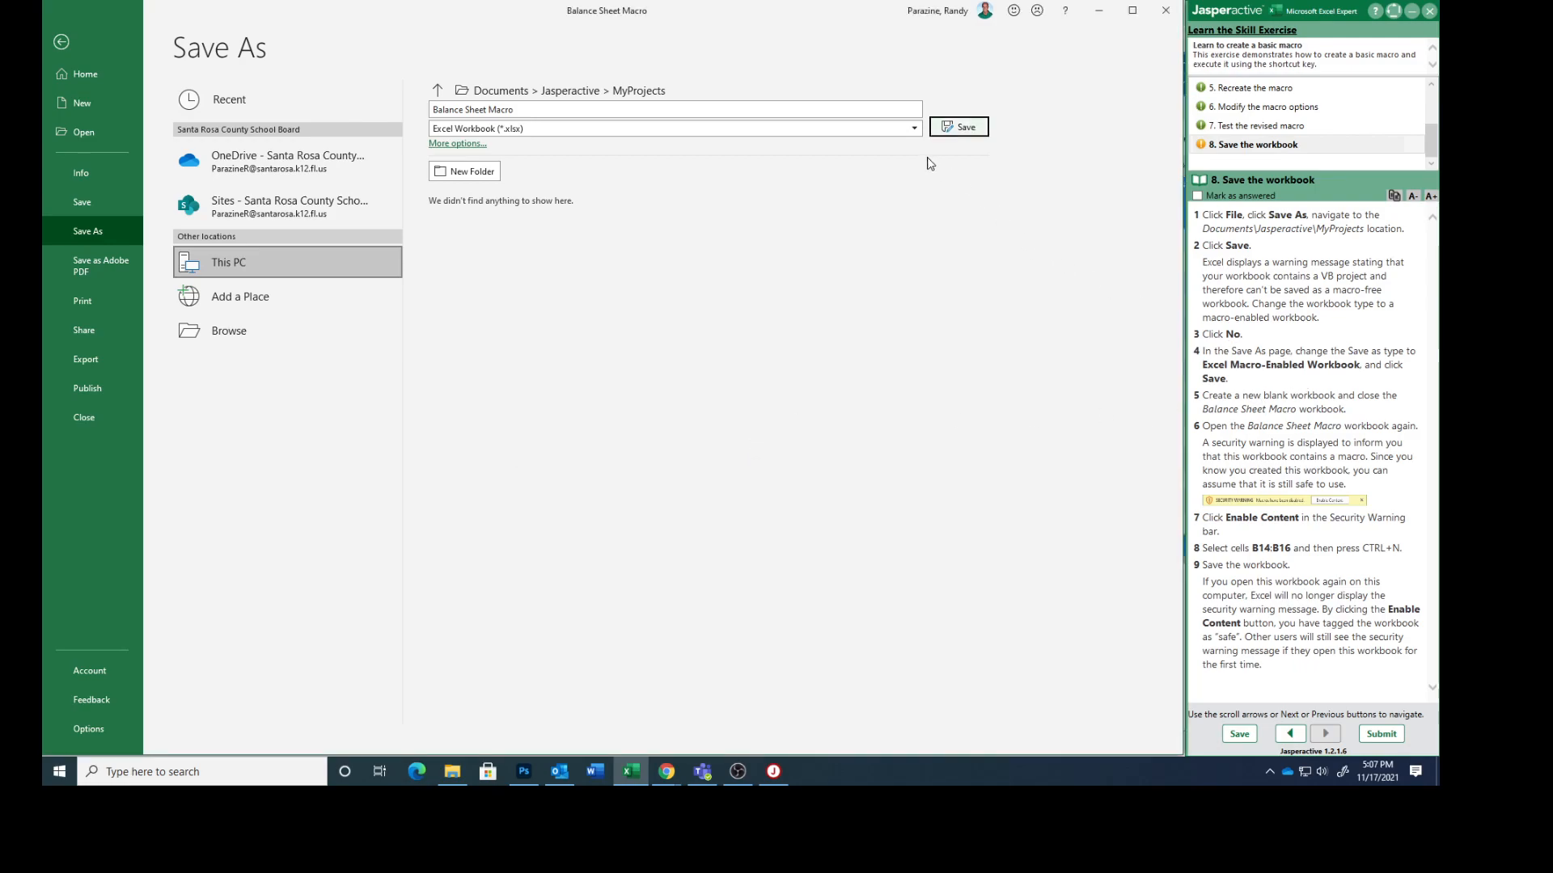
# Step: Save Balance Sheet Macro in the MyProjects folder as an Excel Macro-Enabled Workbook (*.xlsm)
pyautogui.click(914, 131)
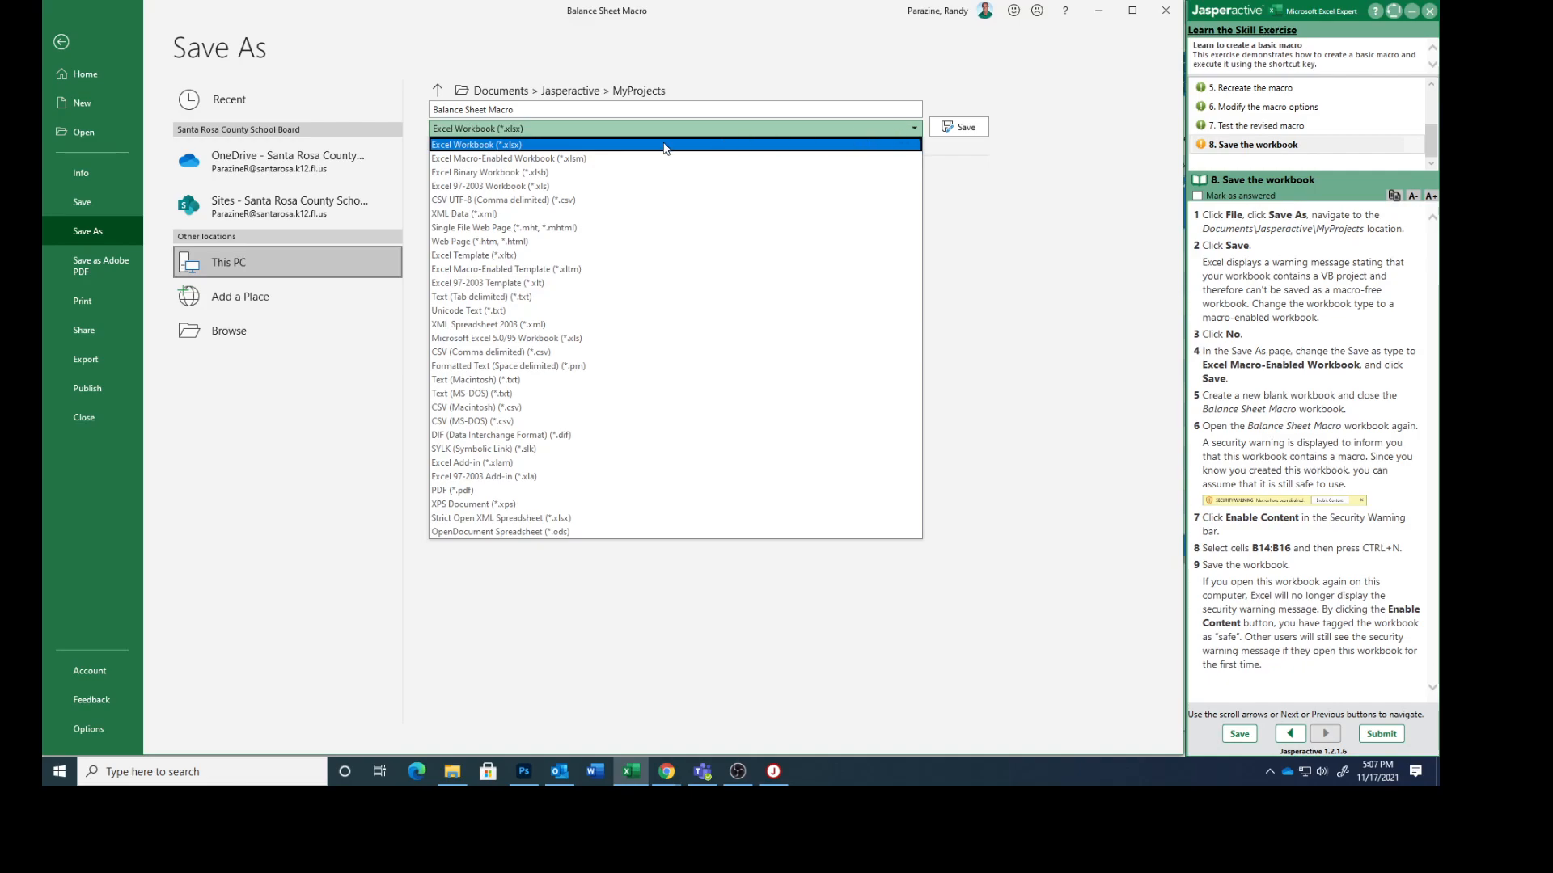
pyautogui.click(511, 160)
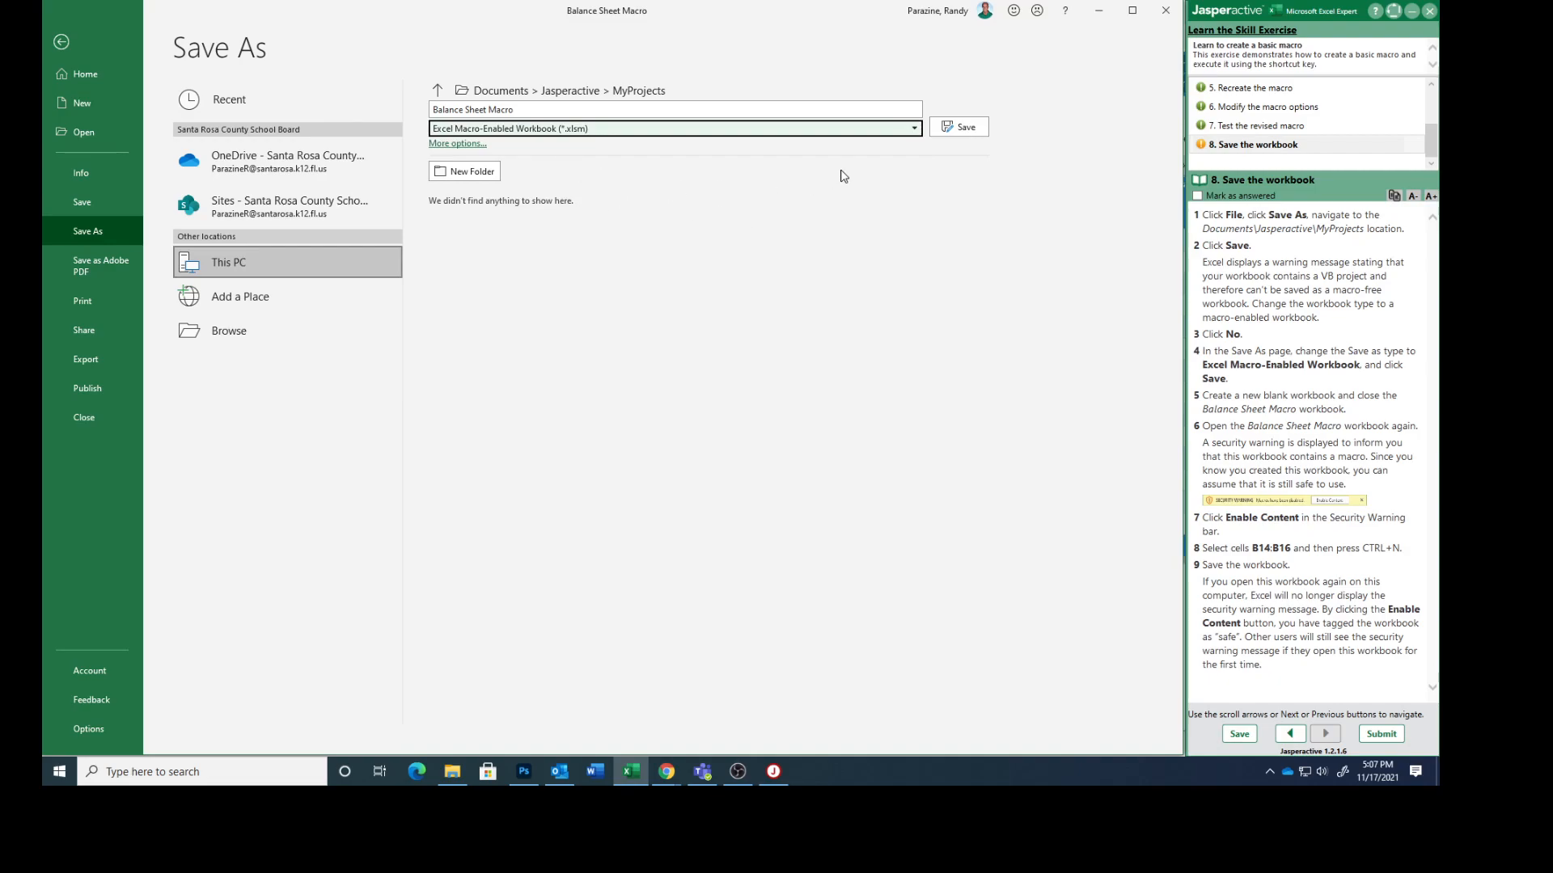
pyautogui.click(954, 128)
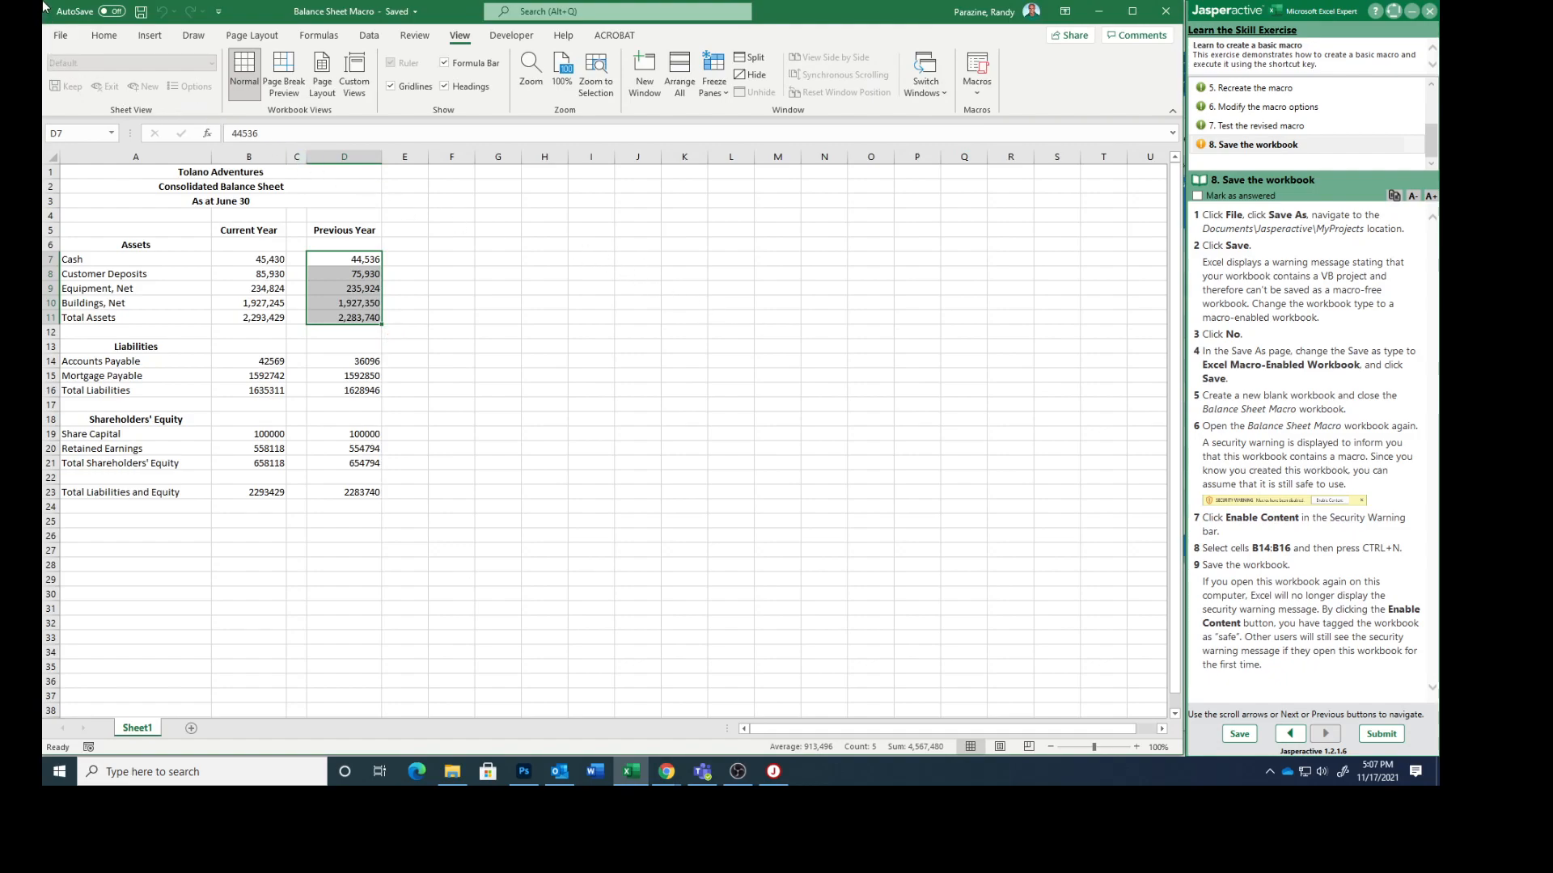
# Step: Create a new blank workbook, close the Balance Sheet Macro workbook, and fit the blank workbook's window beside the exercise instructions
pyautogui.click(59, 35)
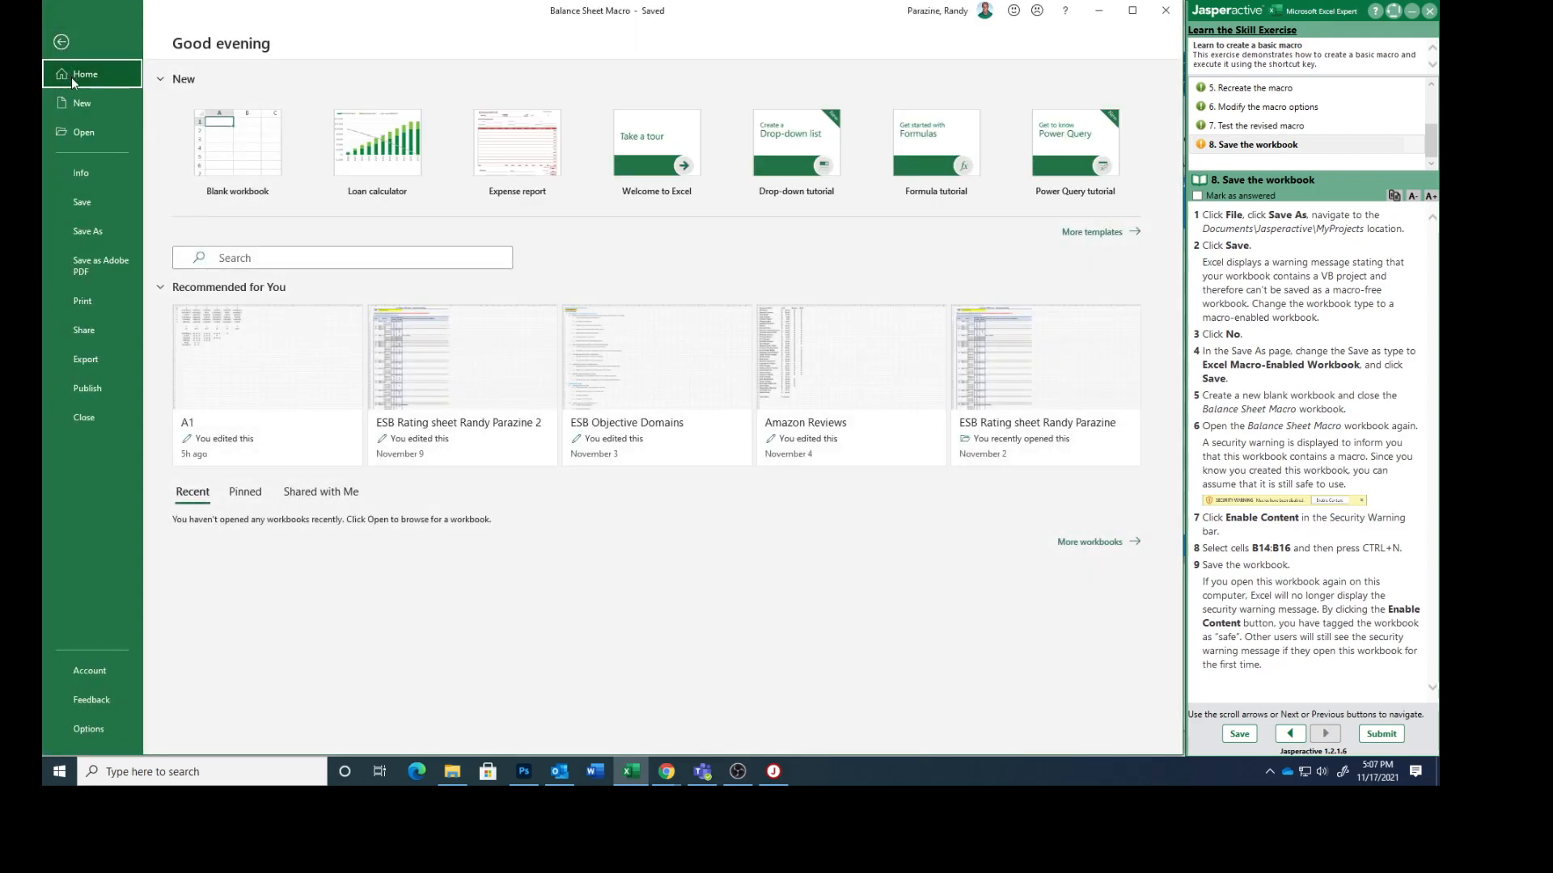
pyautogui.click(81, 105)
pyautogui.click(231, 162)
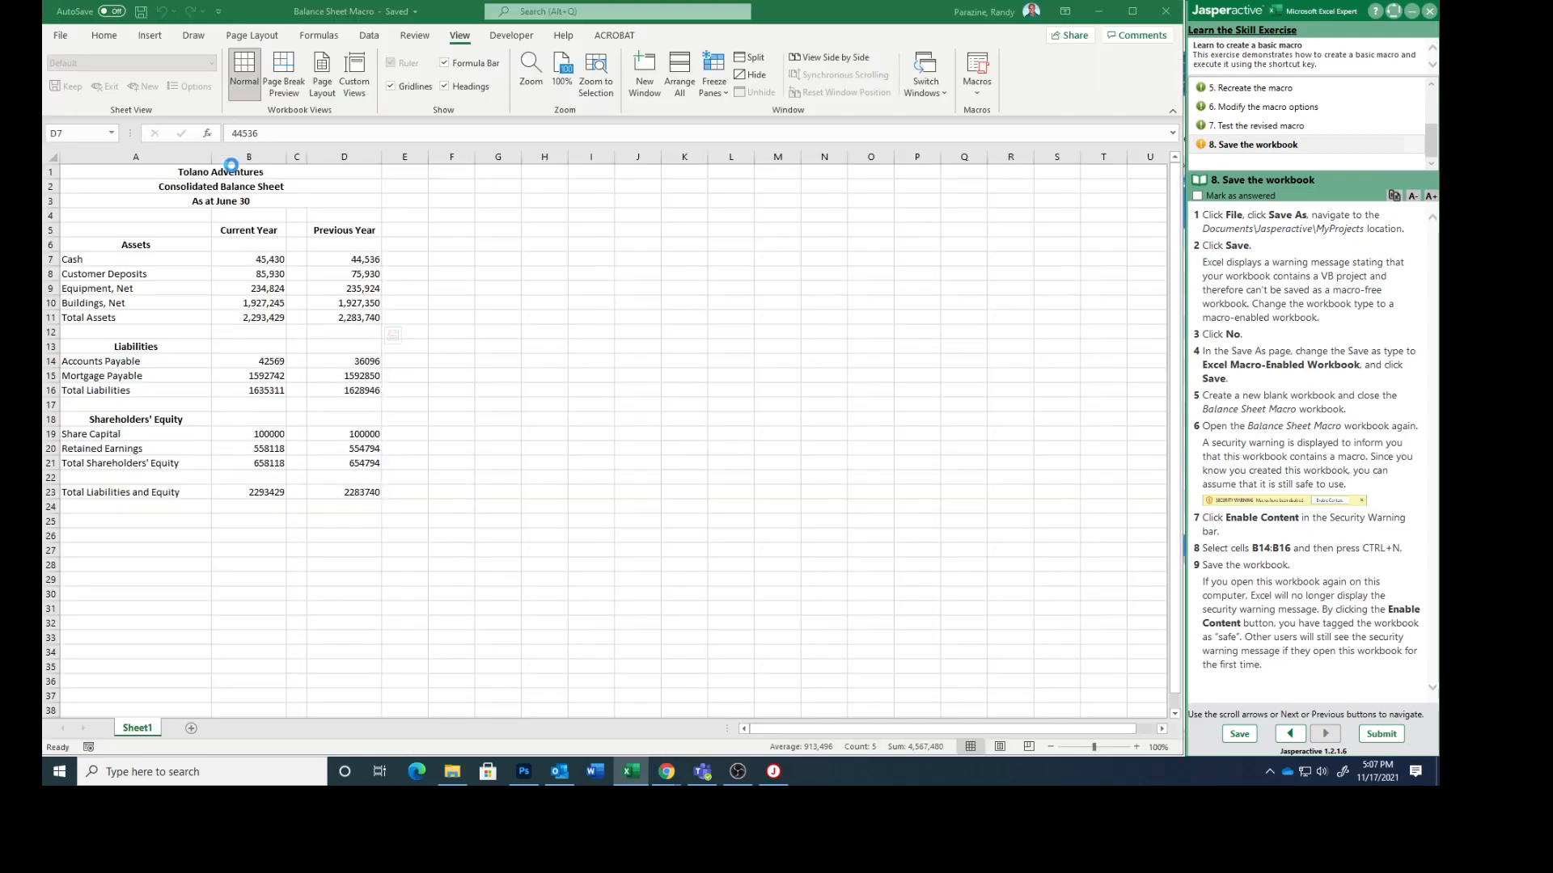
pyautogui.click(863, 11)
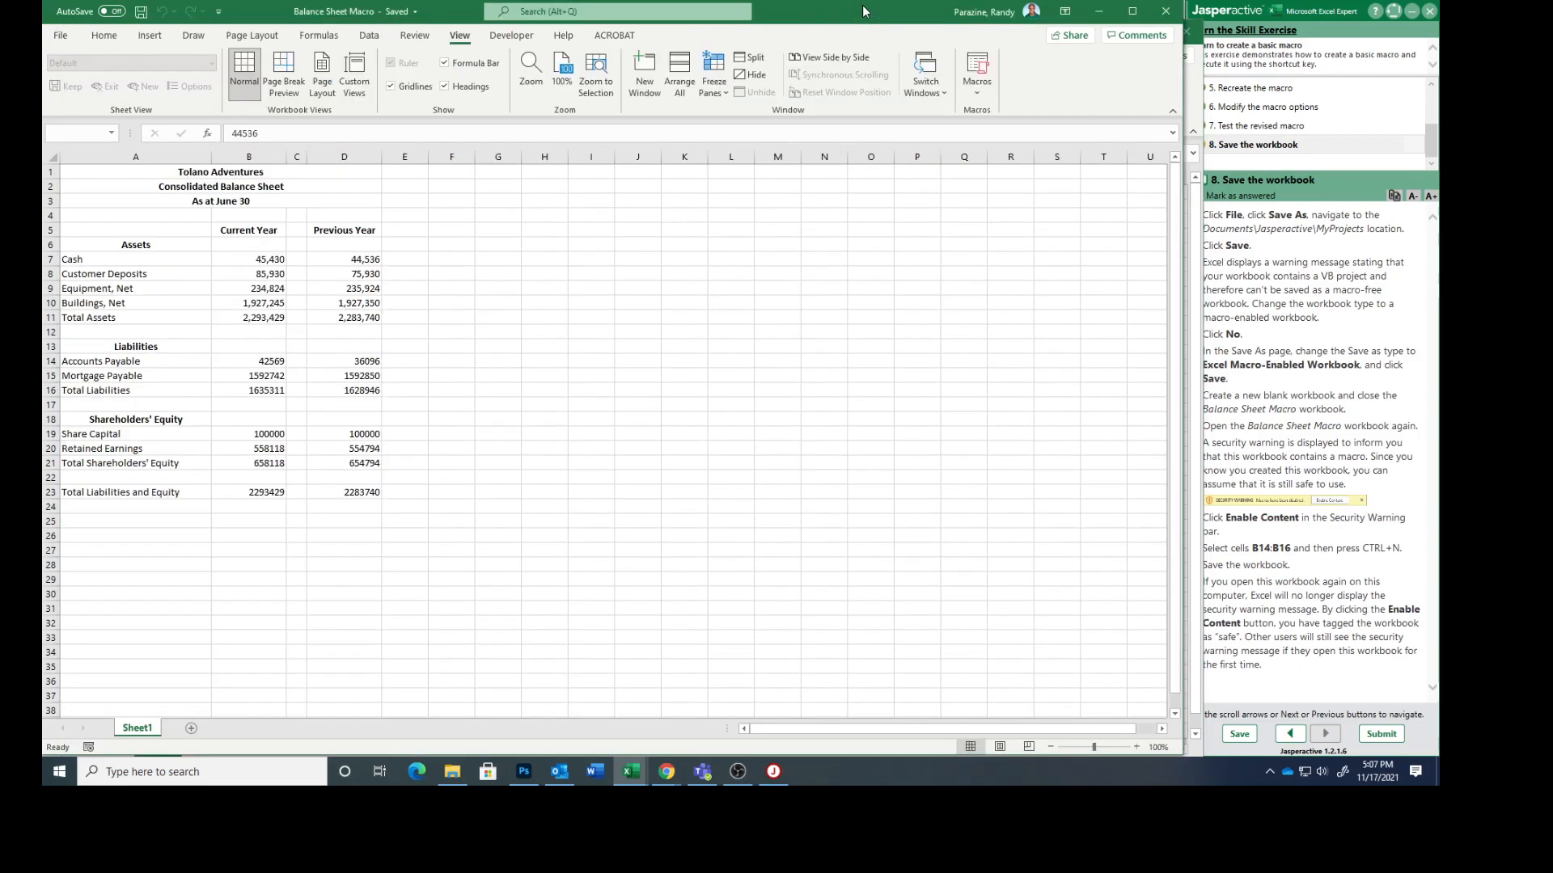
pyautogui.click(60, 35)
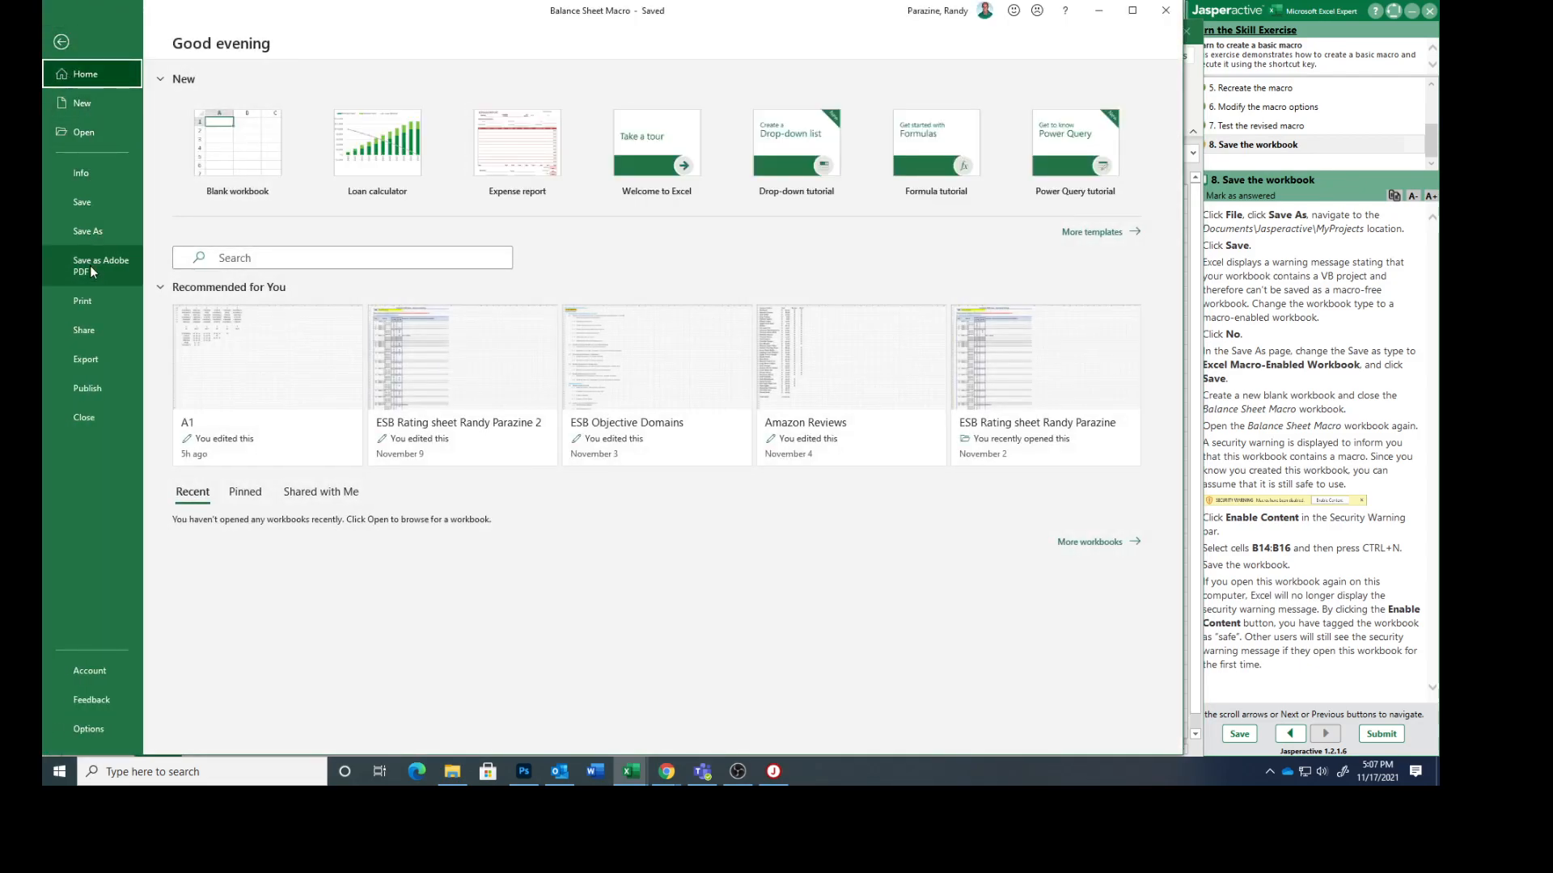
pyautogui.click(85, 416)
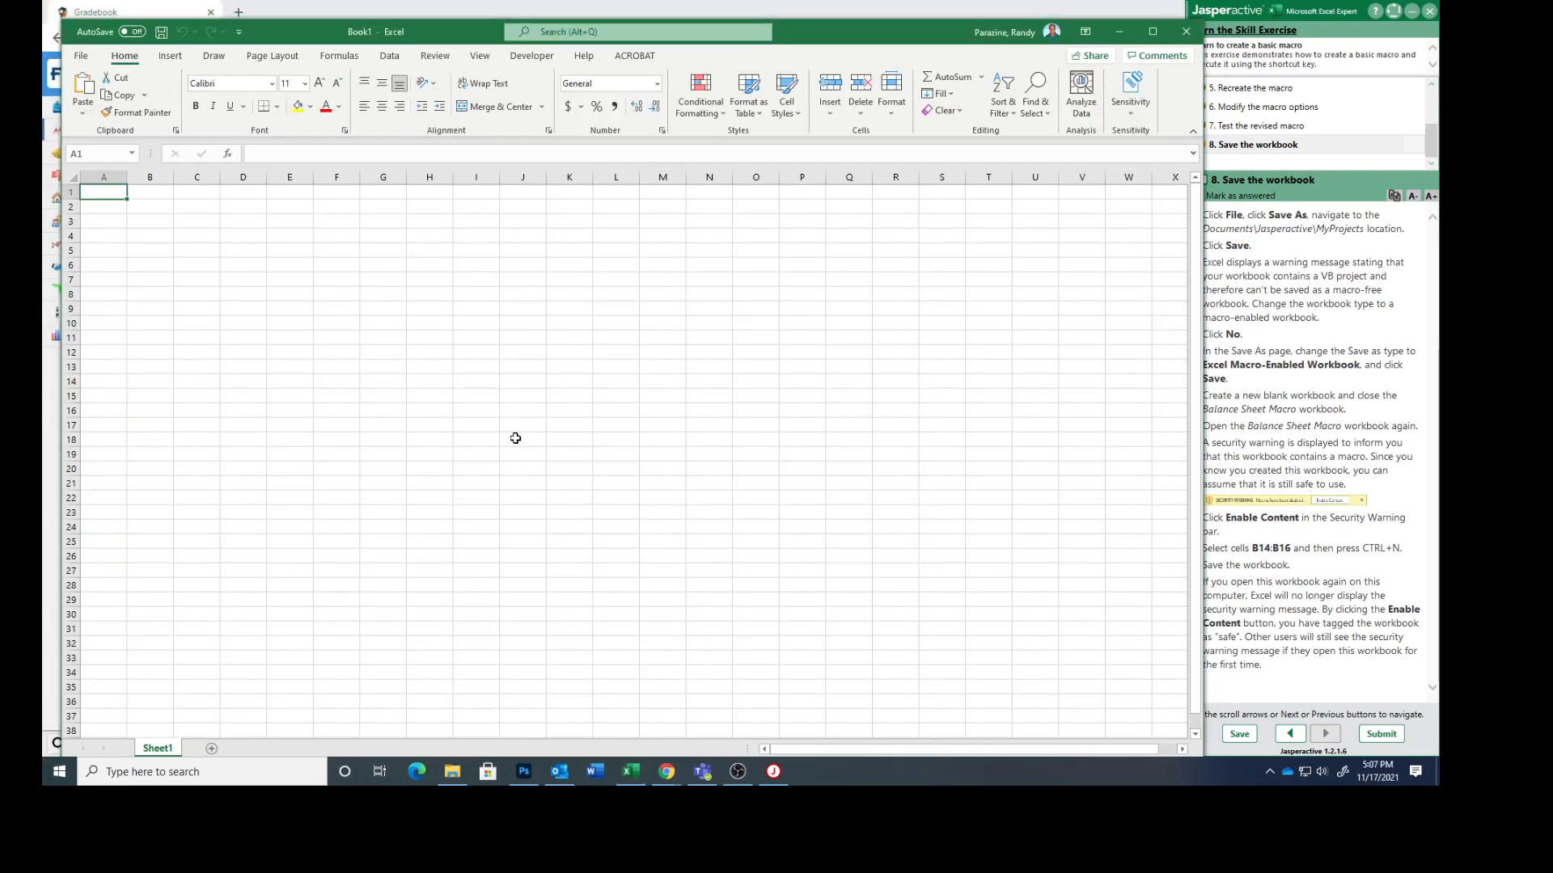
pyautogui.doubleClick(834, 32)
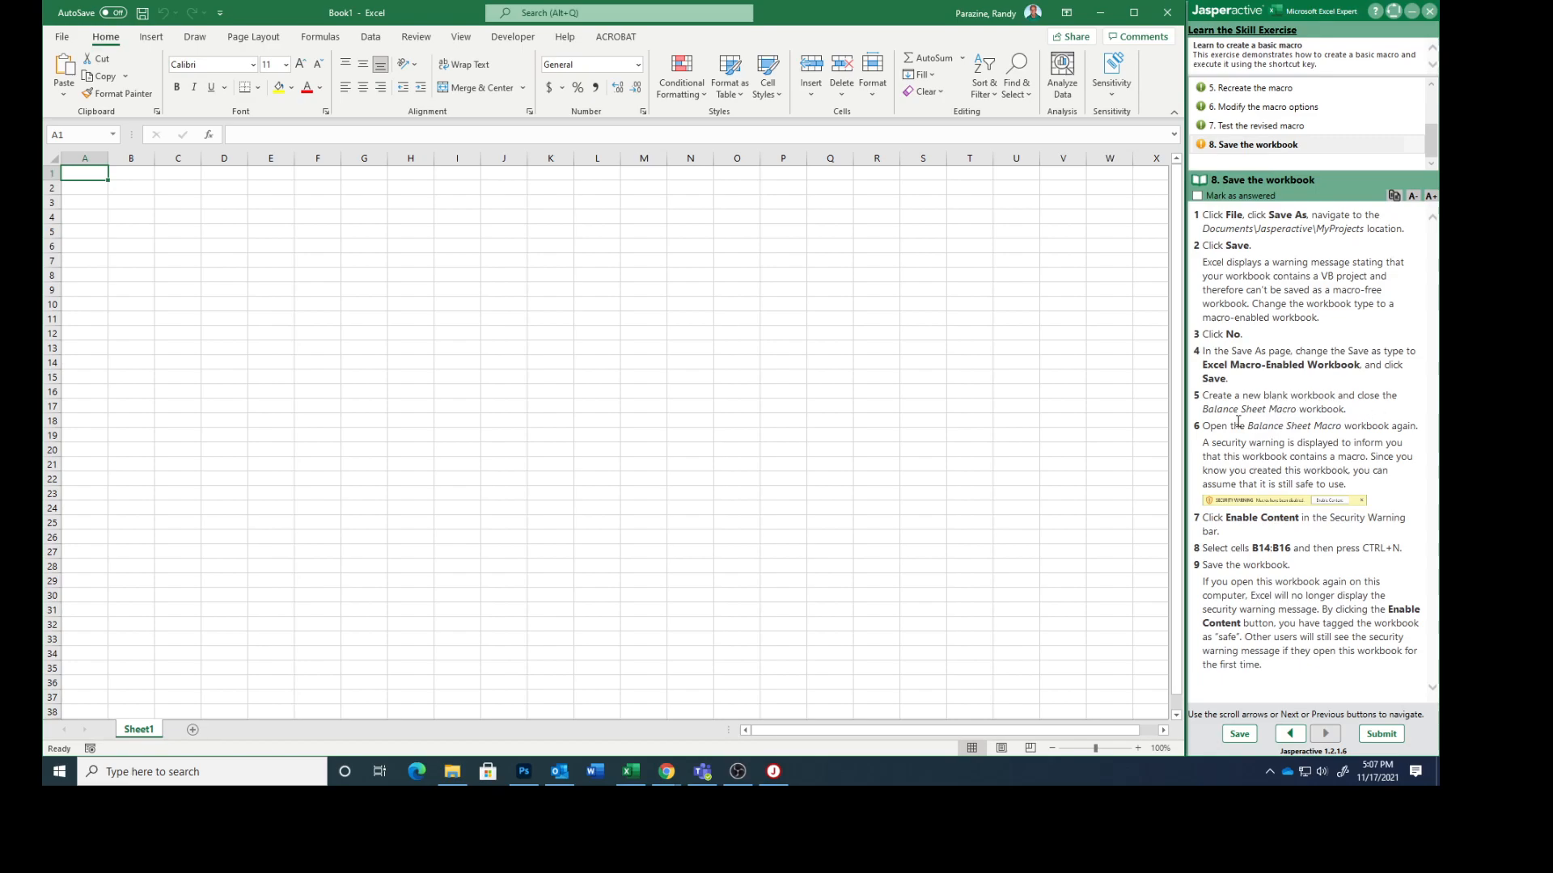
# Step: Open the Balance Sheet Macro workbook from the MyProjects folder and enable its macro content
pyautogui.click(61, 38)
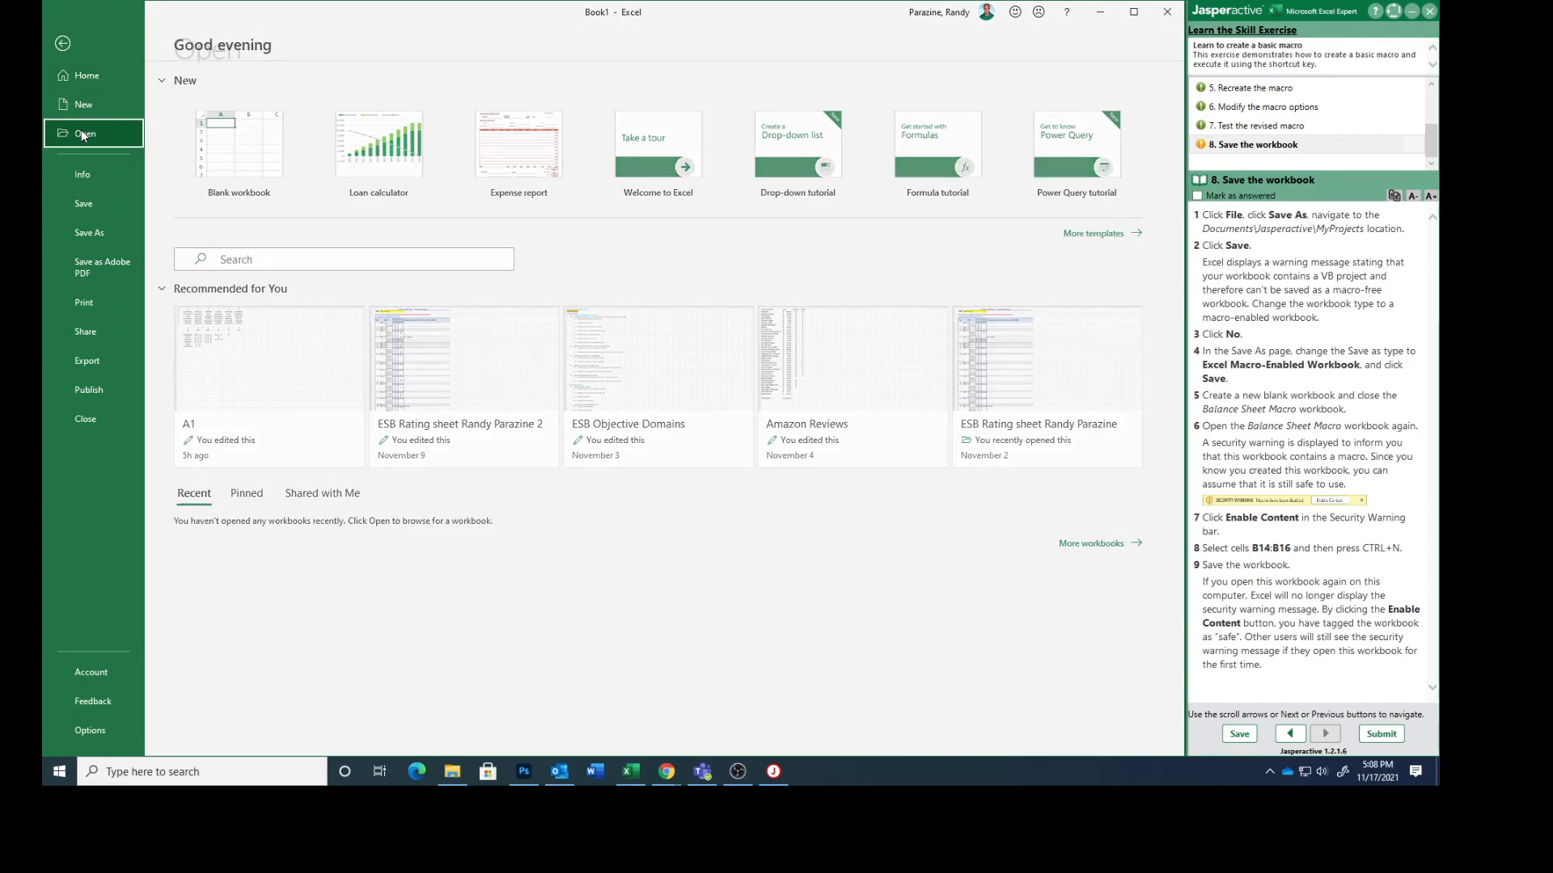
pyautogui.click(85, 132)
pyautogui.click(269, 369)
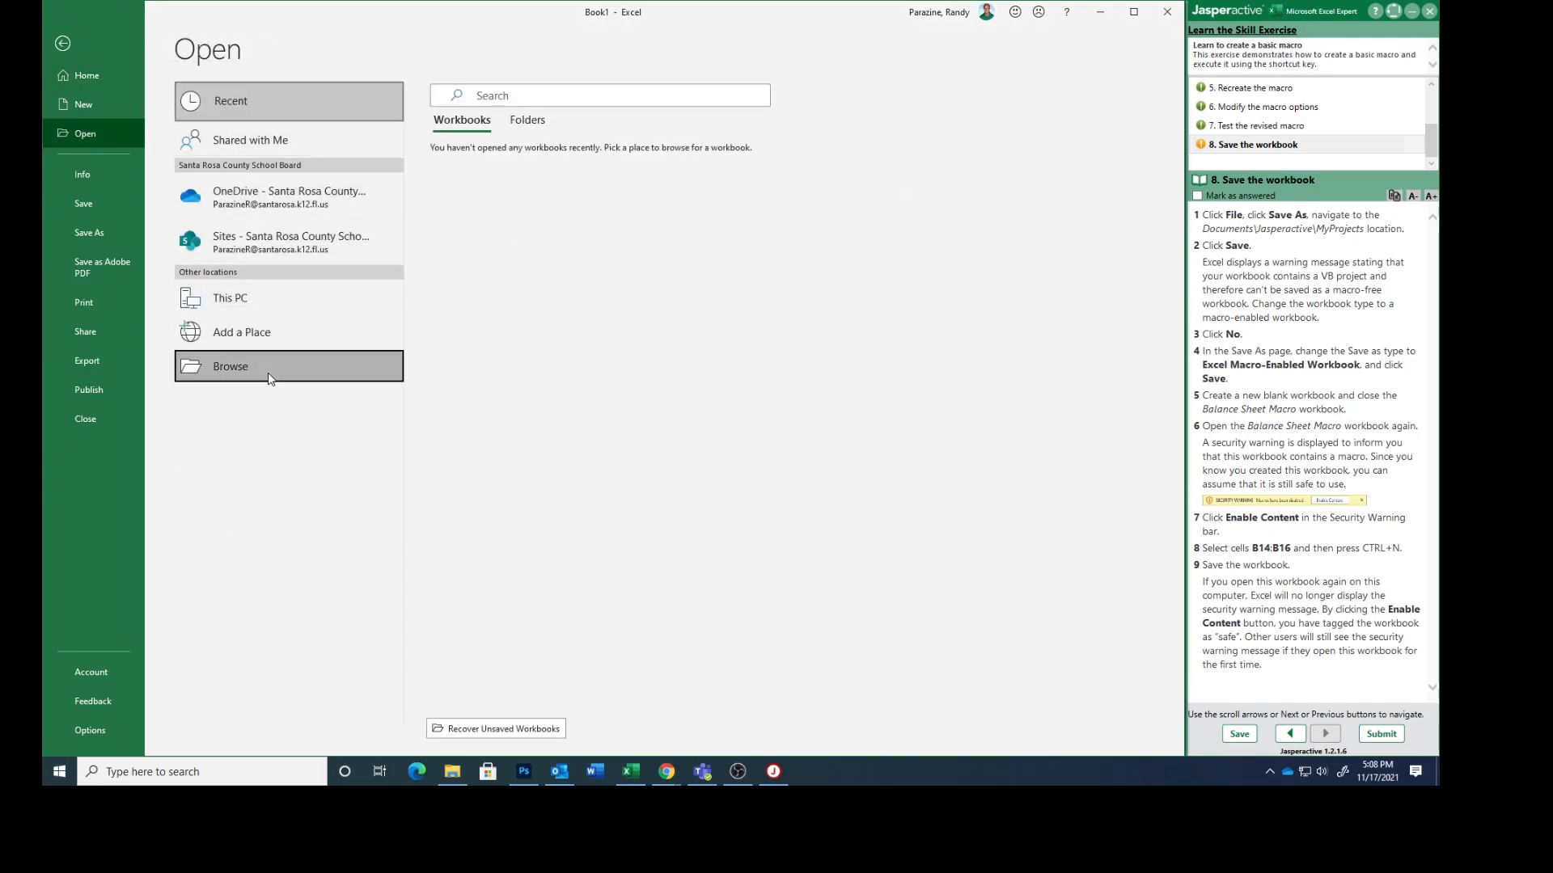
pyautogui.click(267, 110)
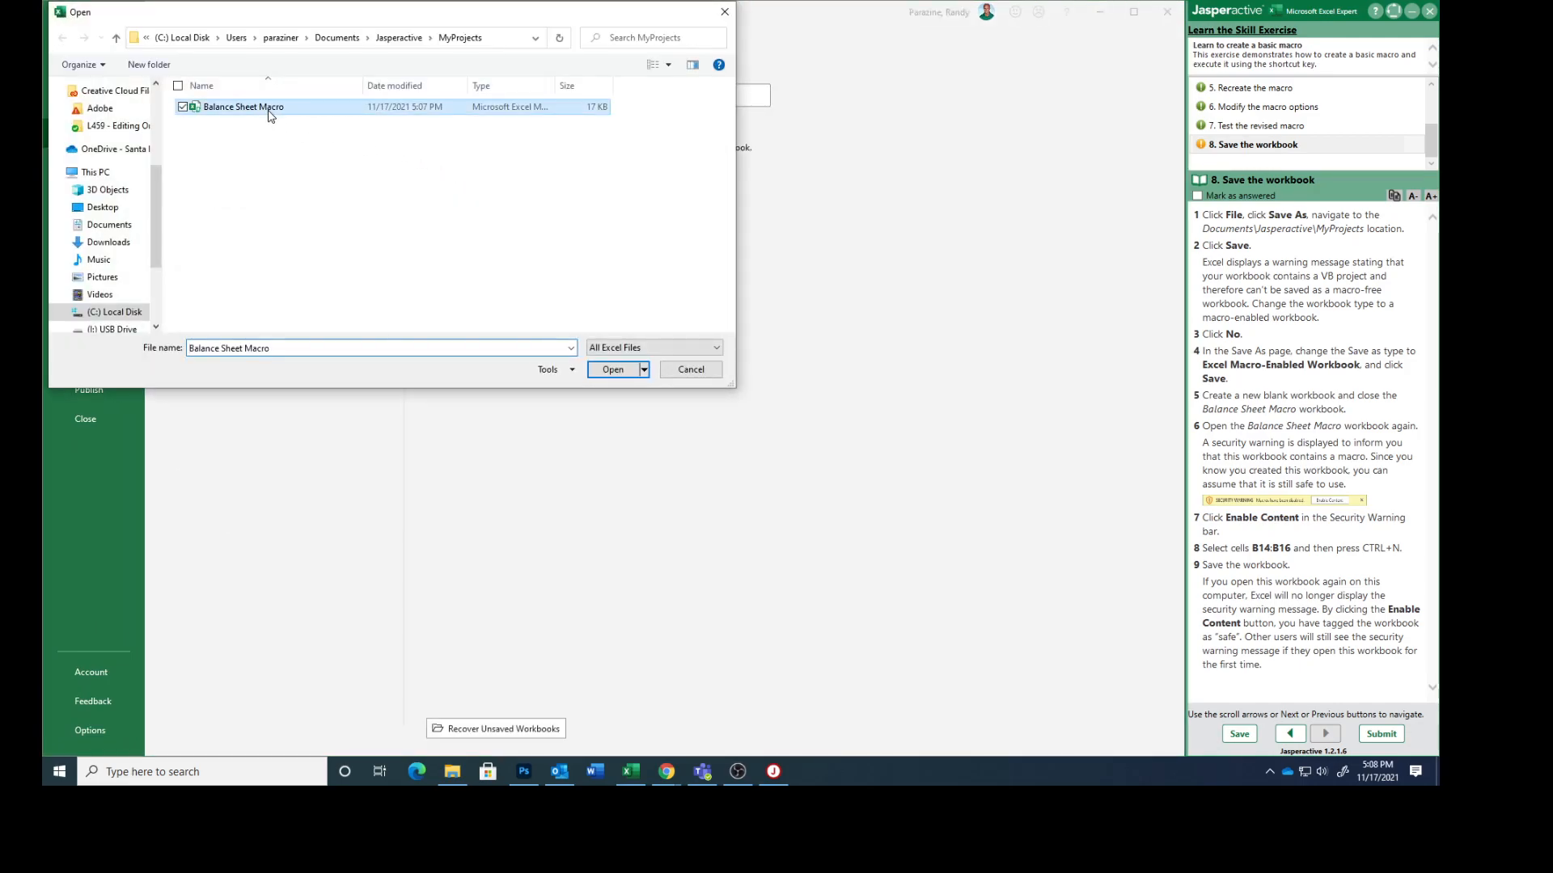
pyautogui.click(613, 370)
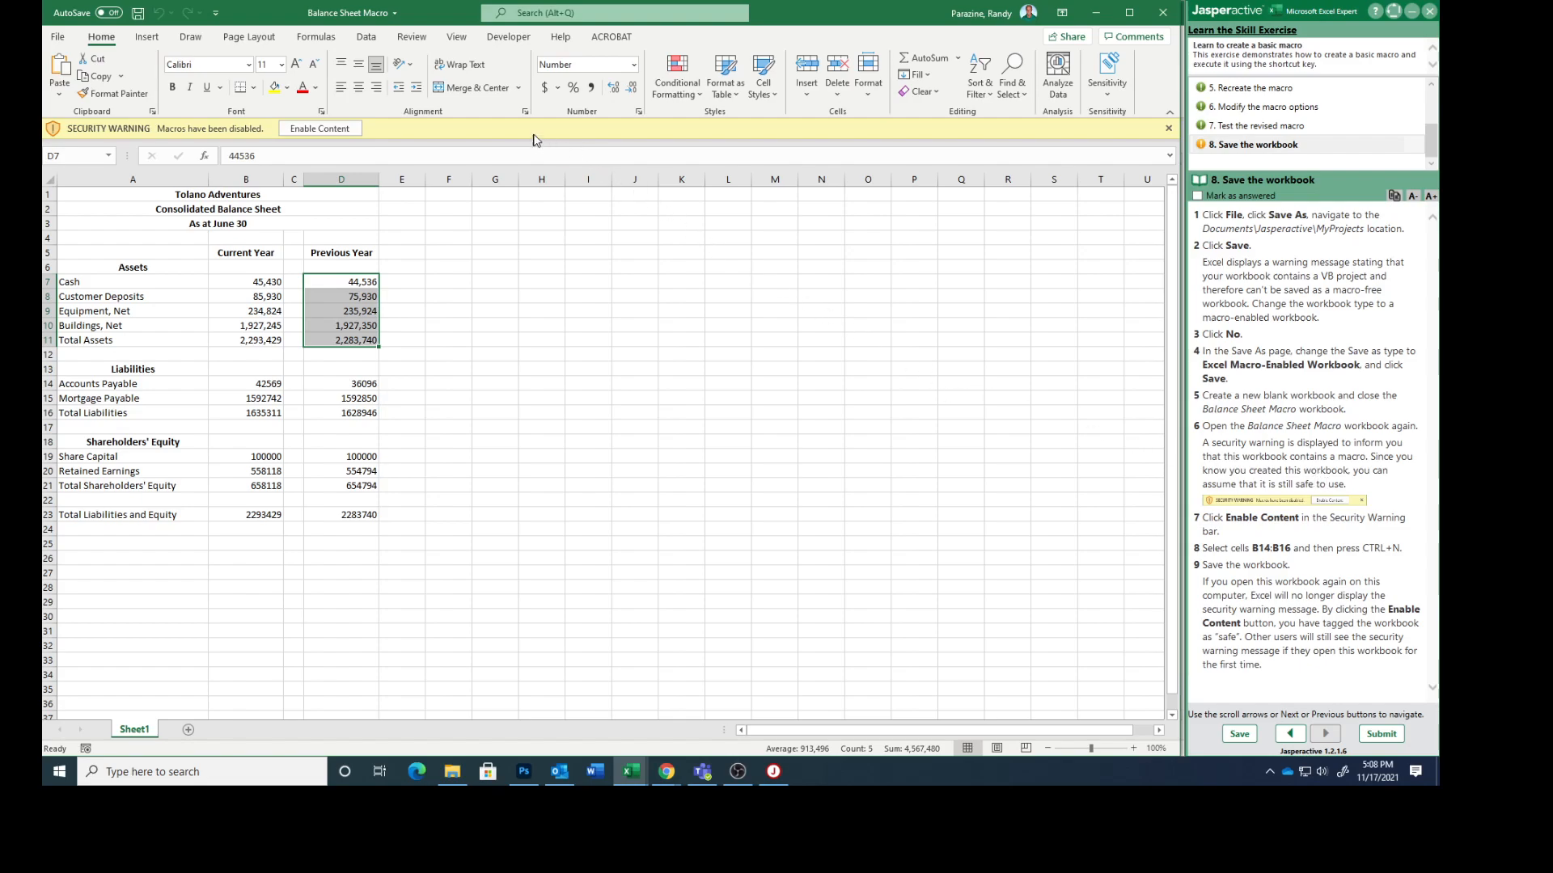
pyautogui.click(319, 127)
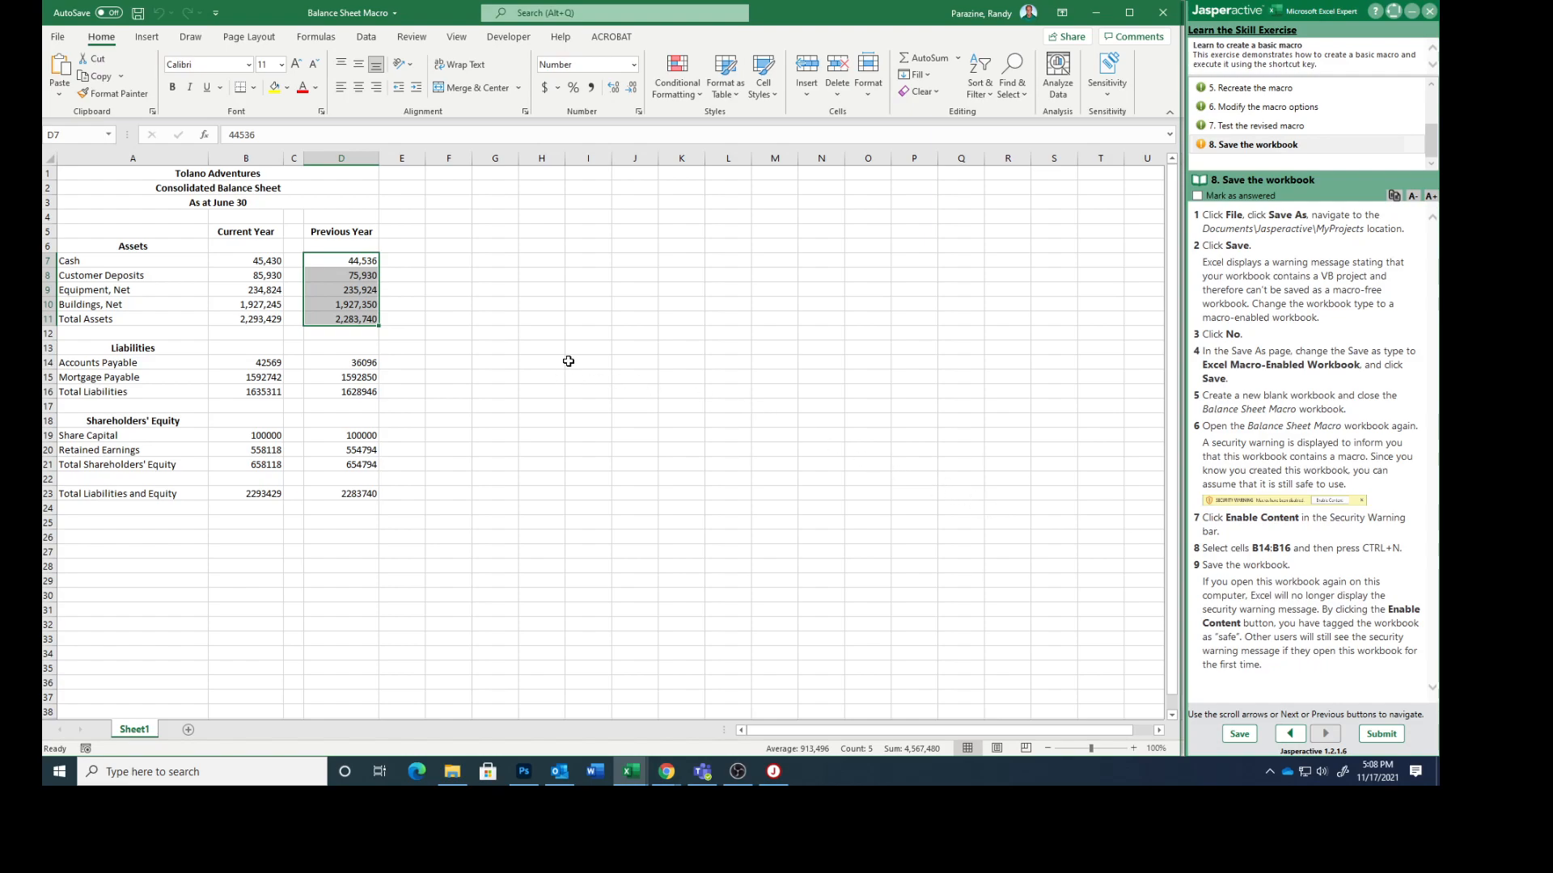
# Step: Run the Numbers macro on cells B14:B16 using its assigned shortcut and save the workbook
pyautogui.click(245, 363)
pyautogui.moveTo(244, 363); pyautogui.dragTo(236, 388)
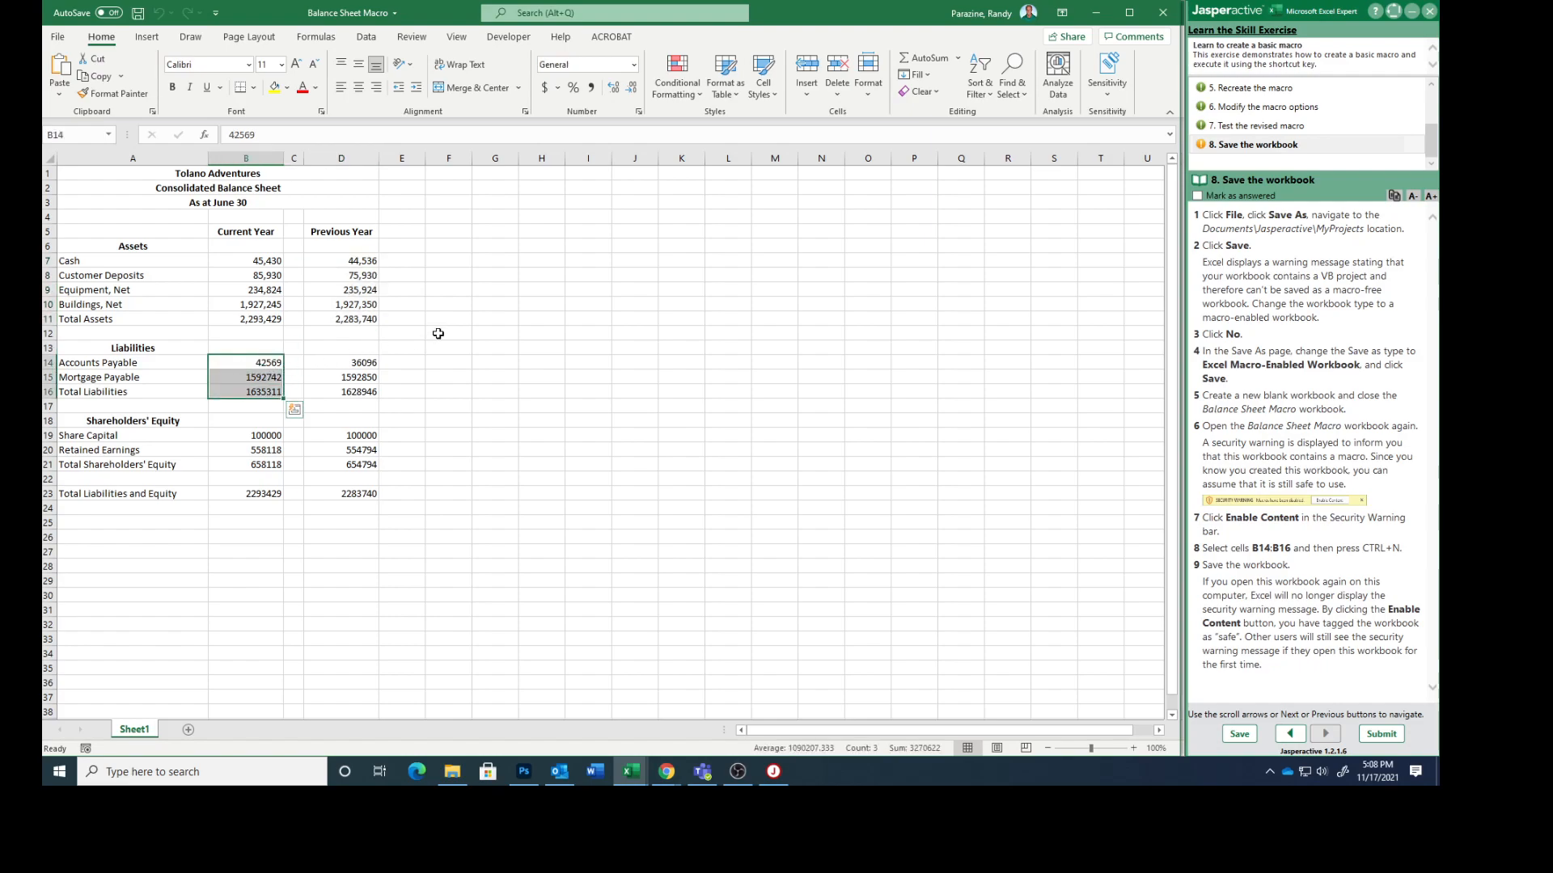
pyautogui.hotkey('ctrl', 'n')
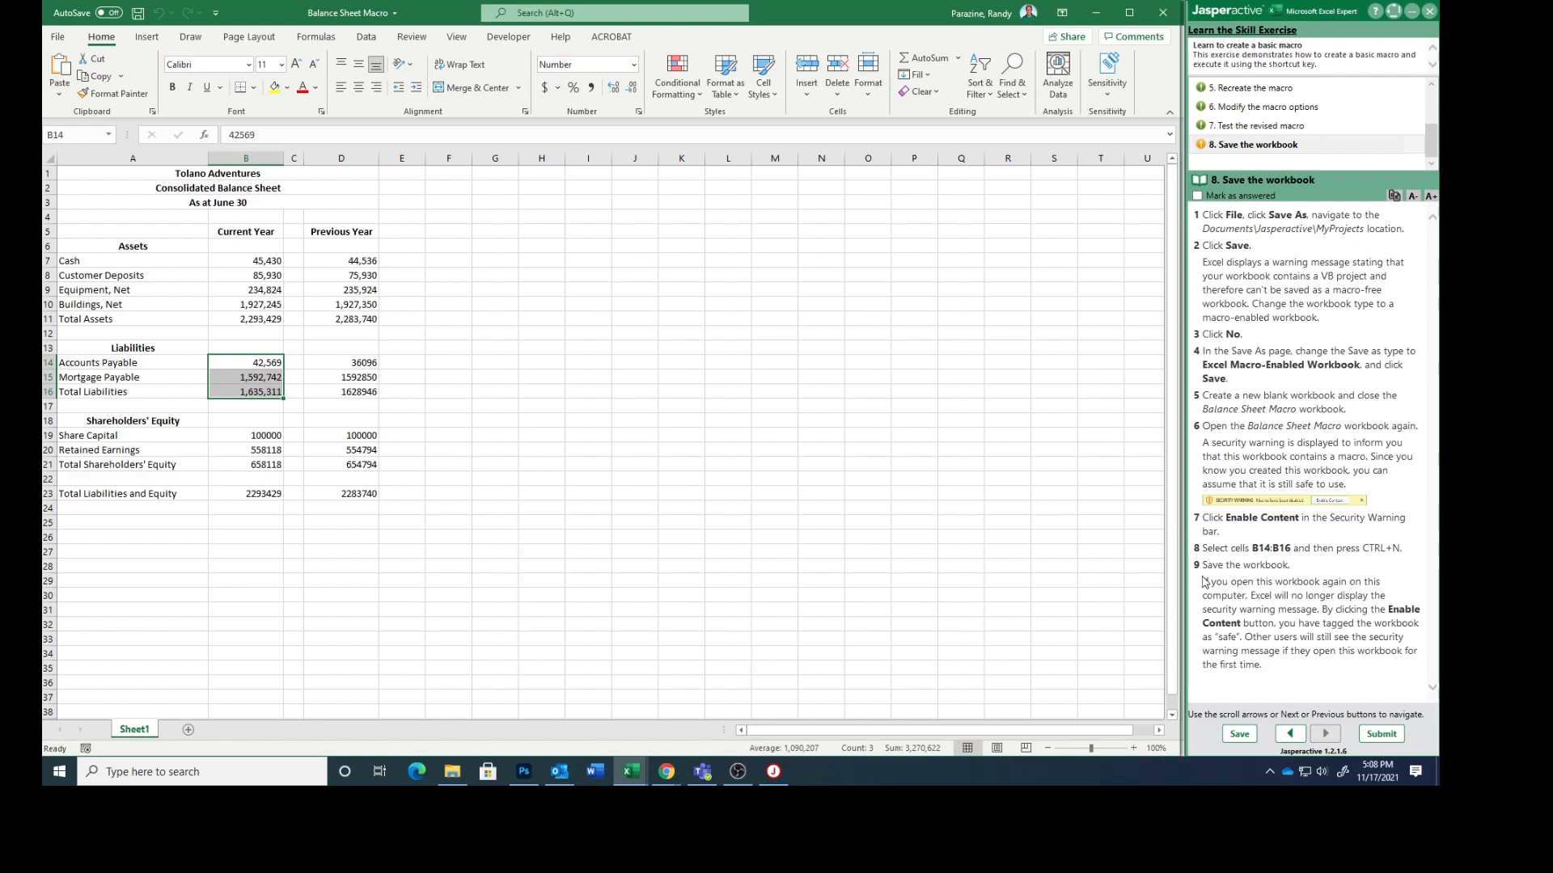
pyautogui.click(54, 37)
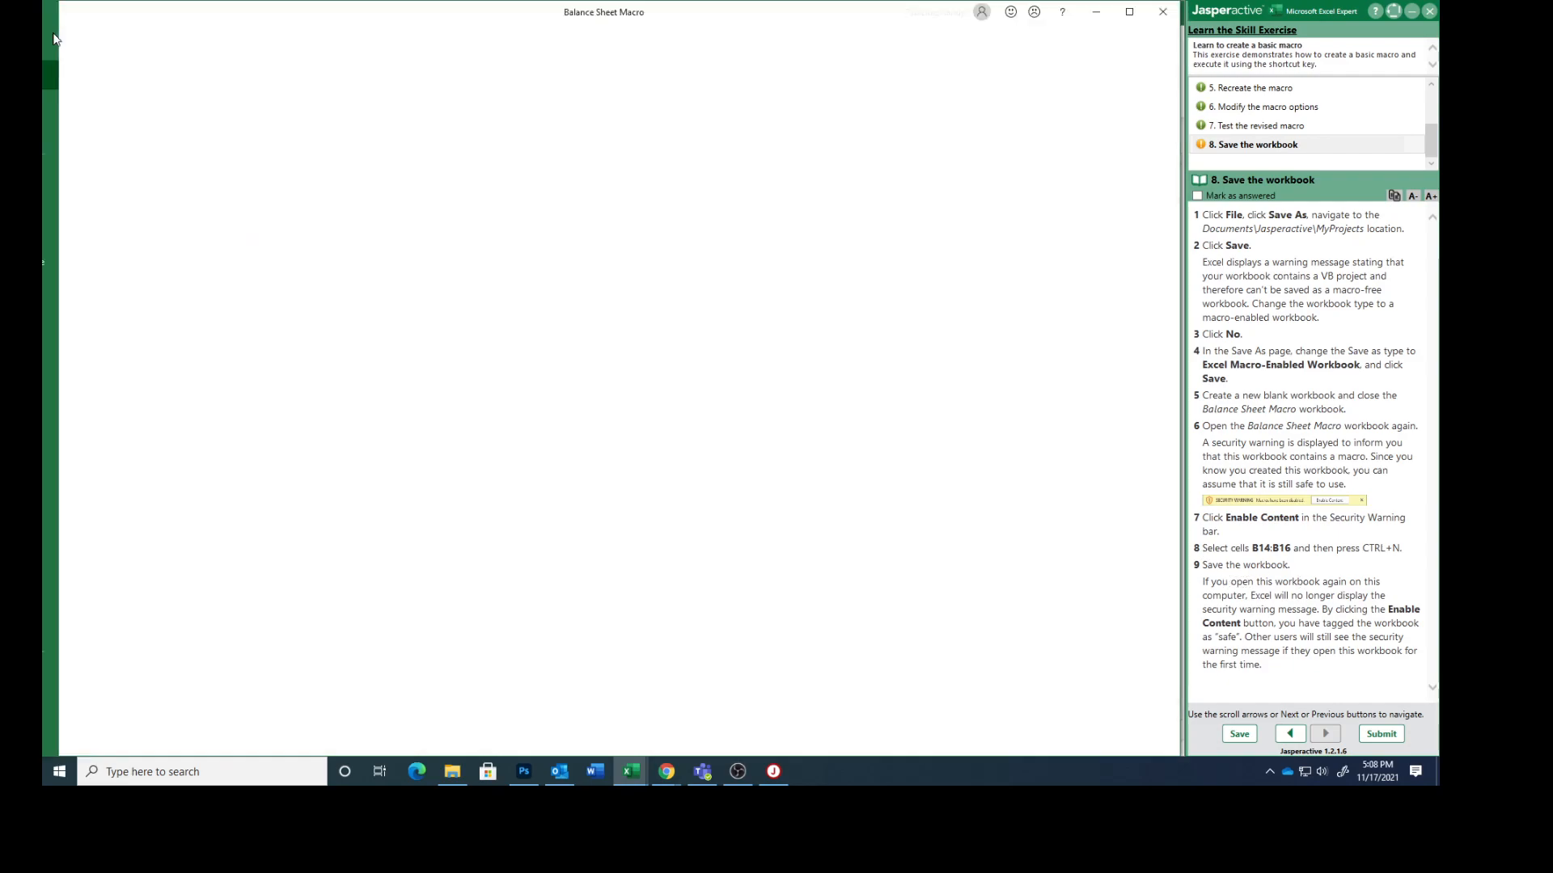
pyautogui.click(79, 205)
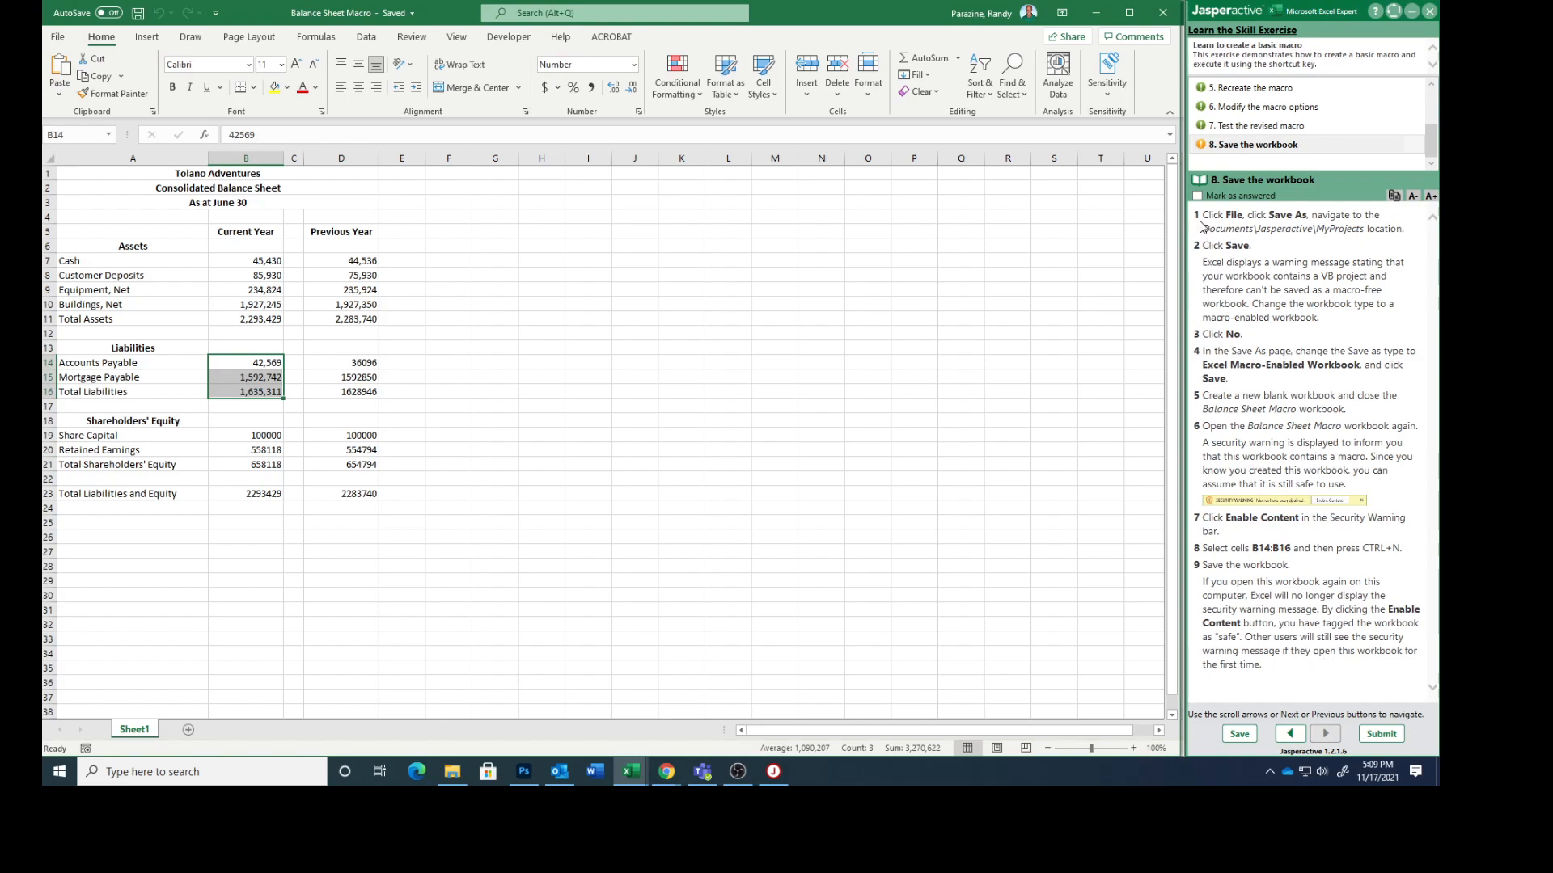
# Step: Mark the "Save the workbook" task as answered and submit the exercise results for scoring
pyautogui.click(1198, 196)
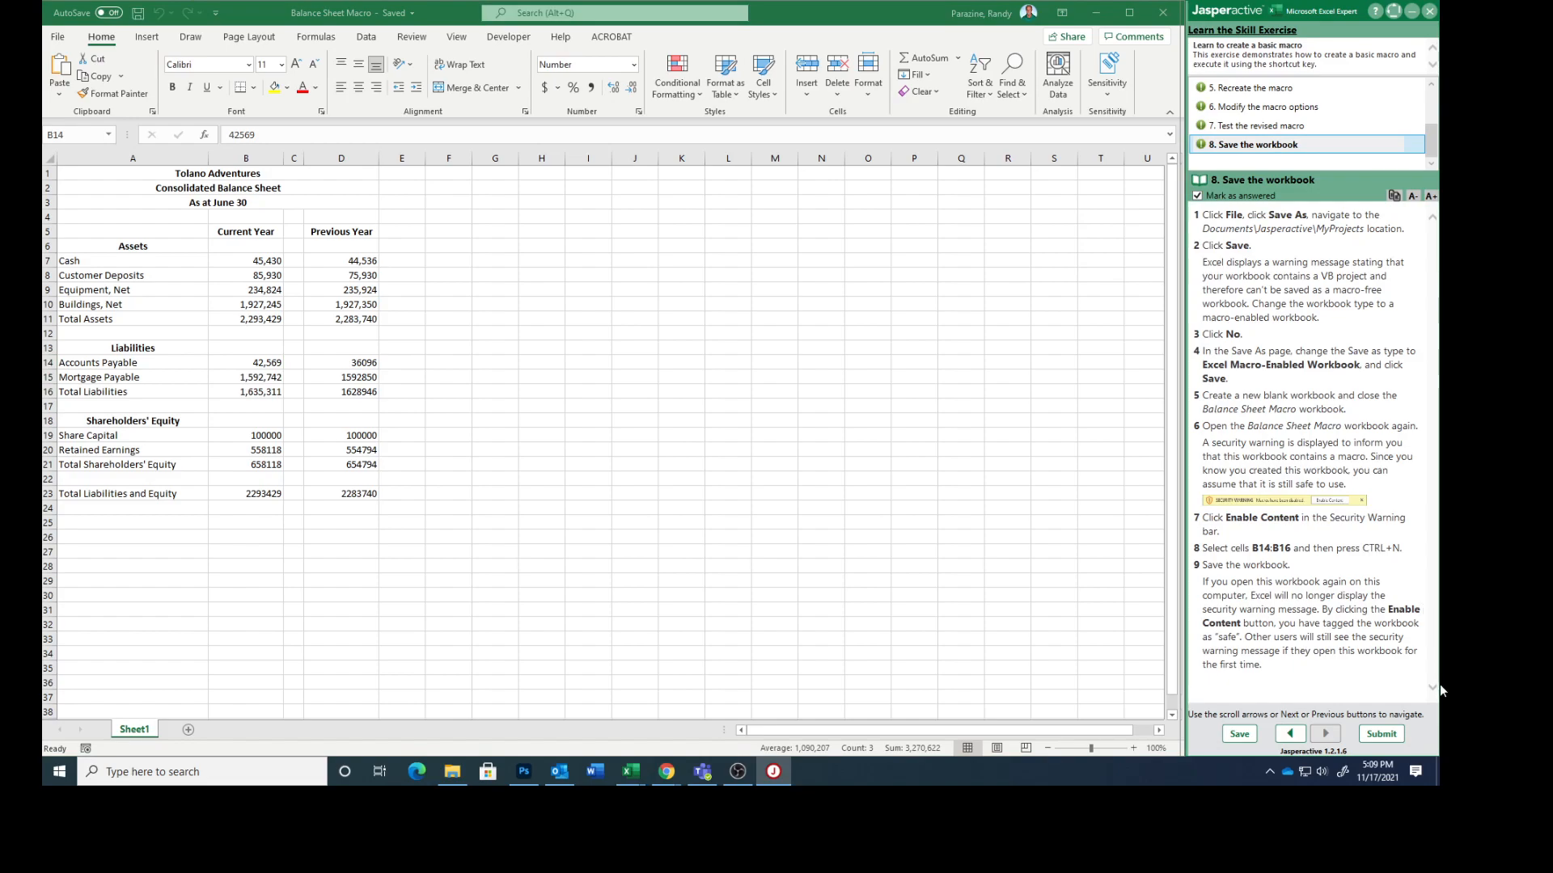
pyautogui.click(1381, 734)
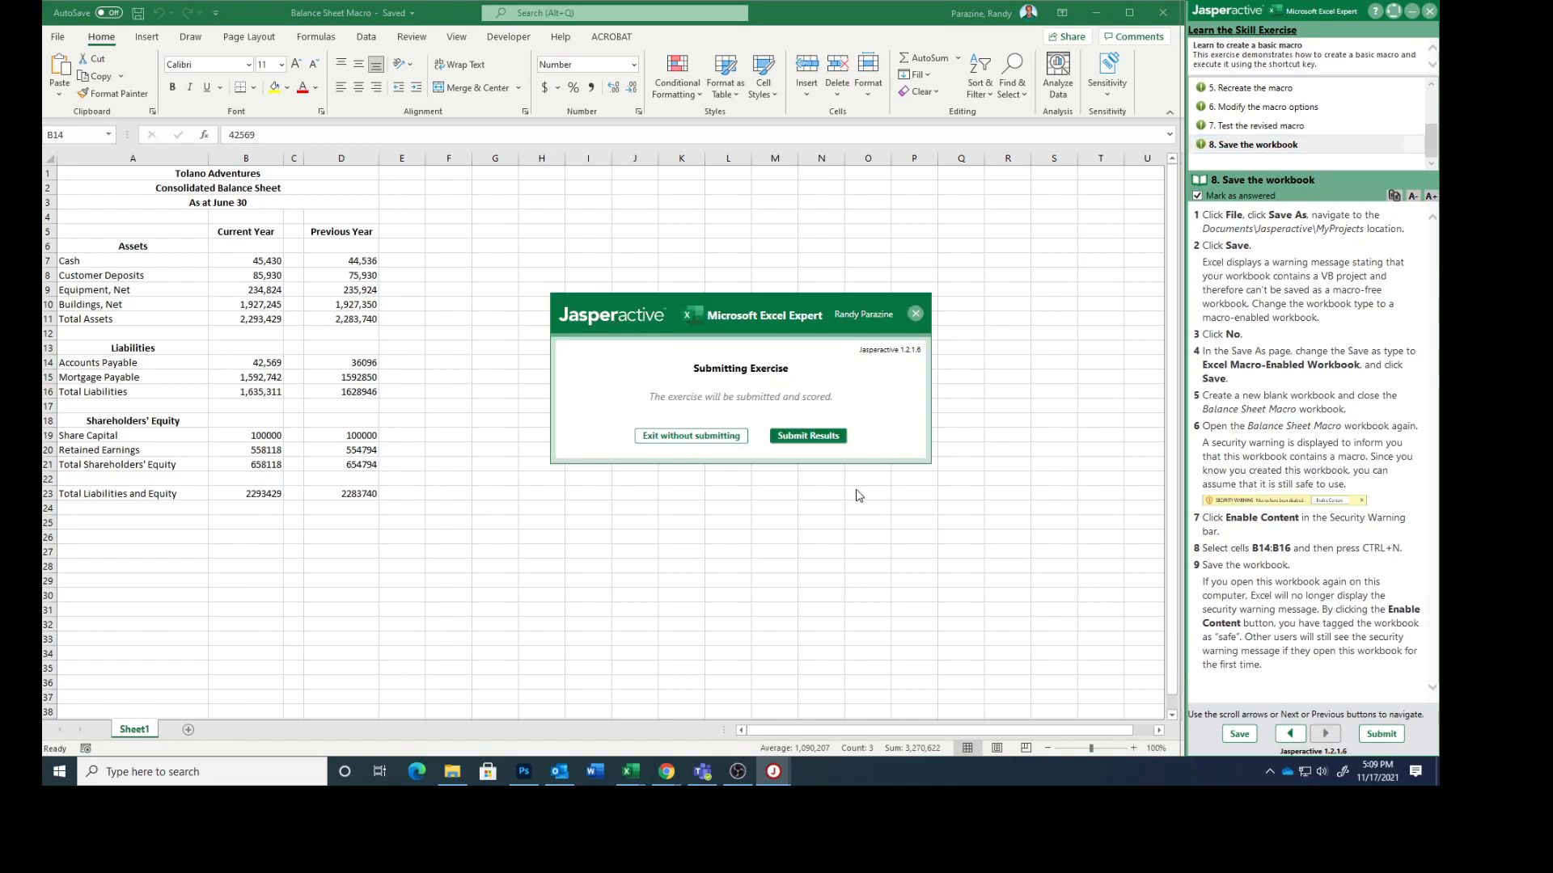
pyautogui.click(803, 437)
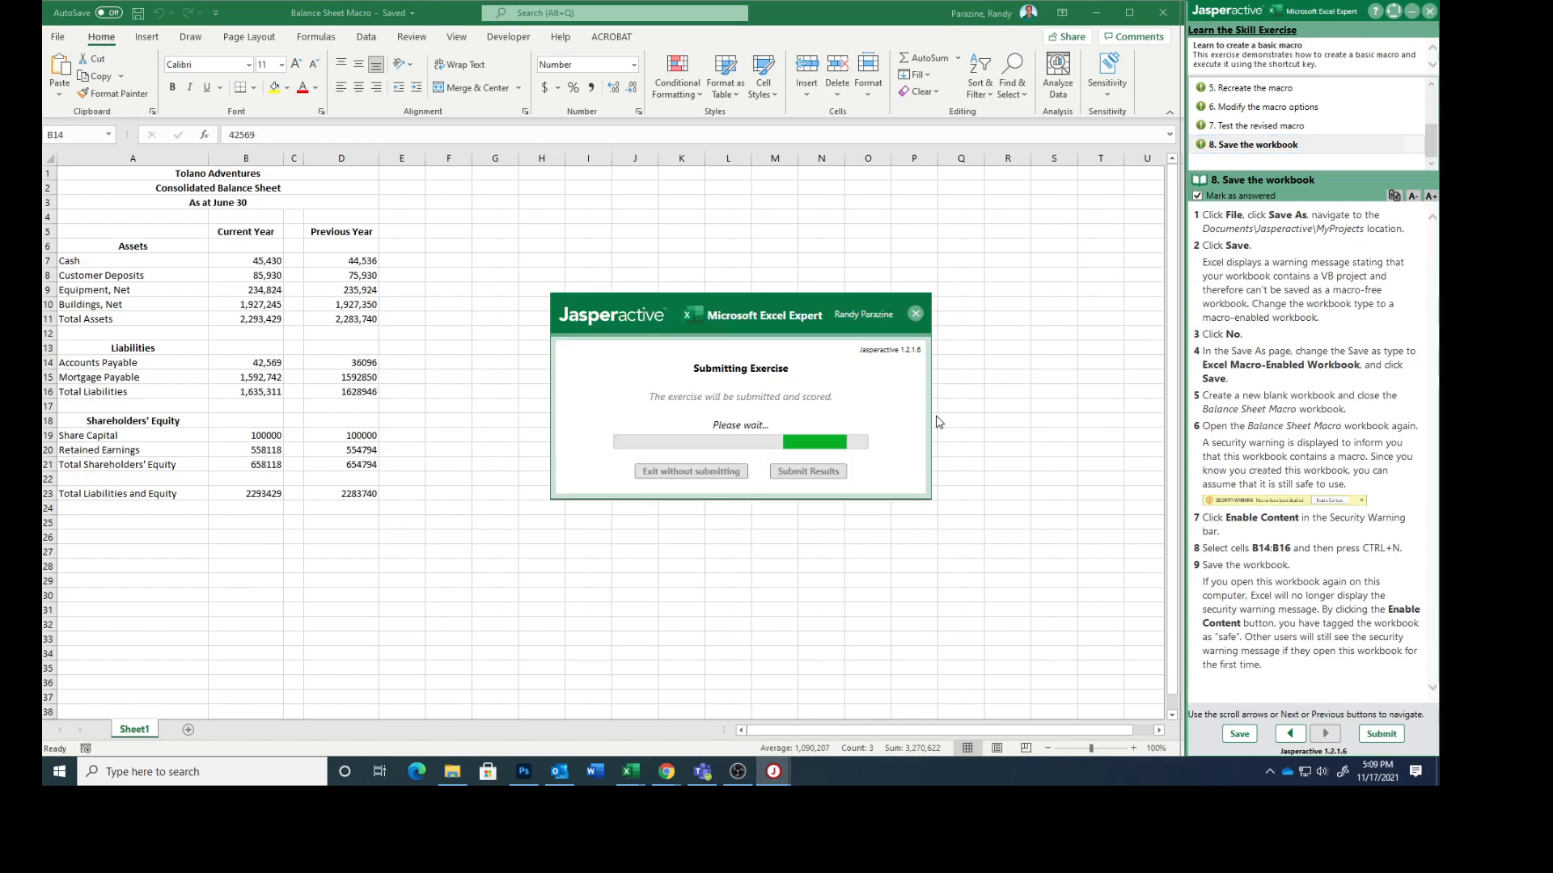